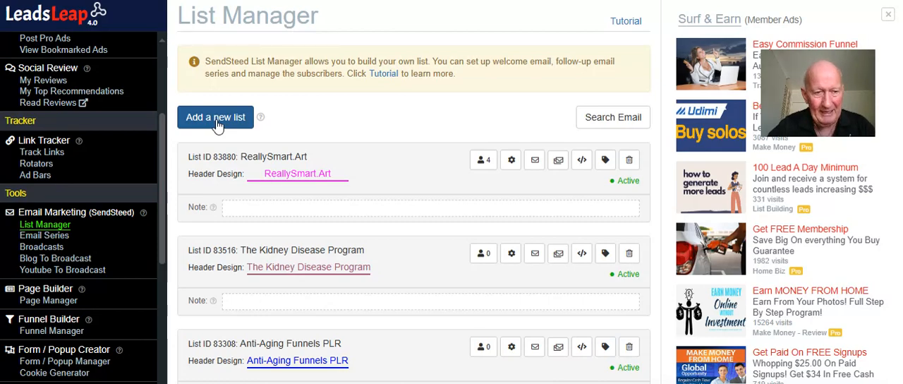
Add a new list named "ReallySmartArt Dummy"
{"action": "left_click", "coordinate": [218, 124]}
{"action": "left_click", "coordinate": [302, 83]}
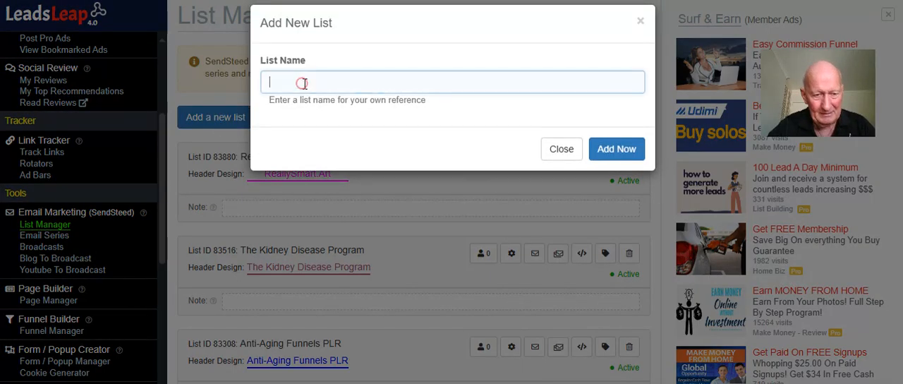
{"action": "type", "text": "Real"}
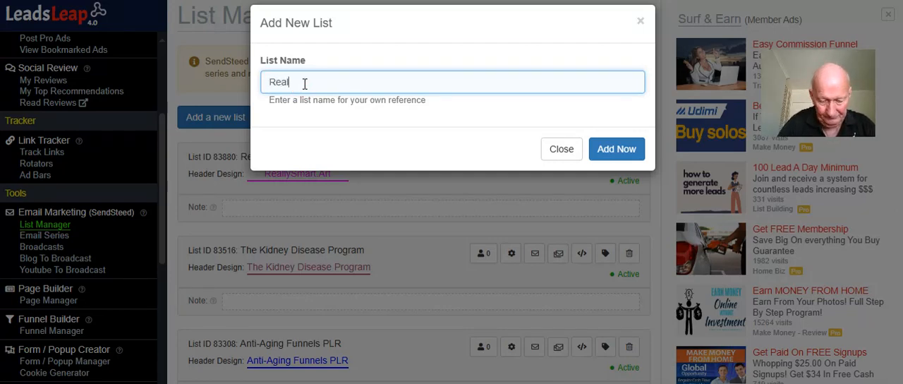
{"action": "type", "text": "lySmar"}
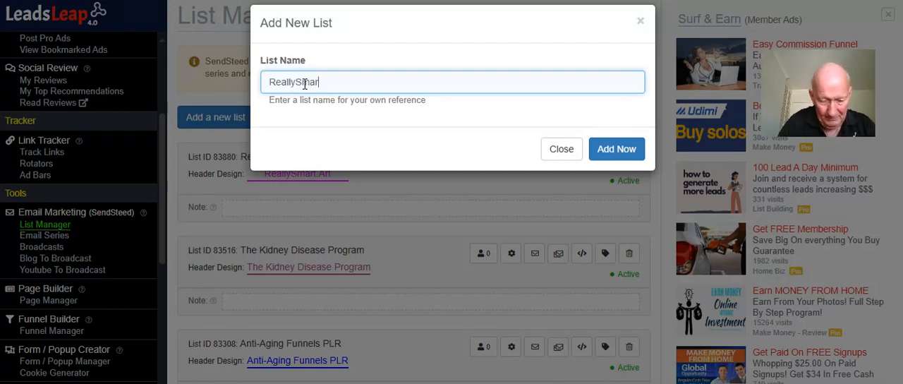
{"action": "type", "text": "tArt"}
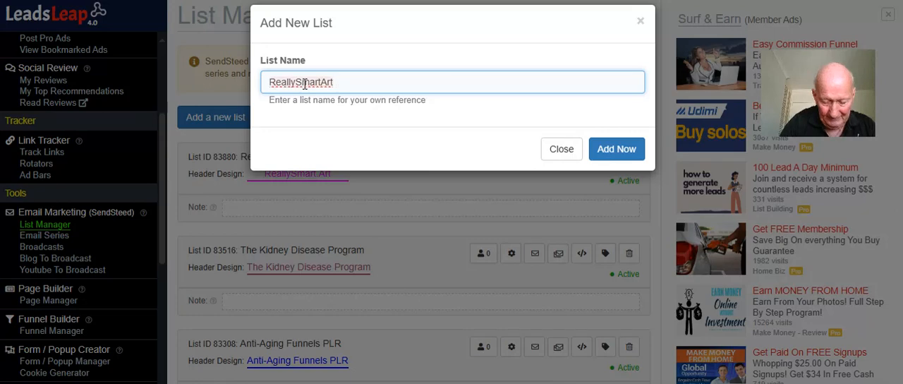
{"action": "type", "text": " Dummy"}
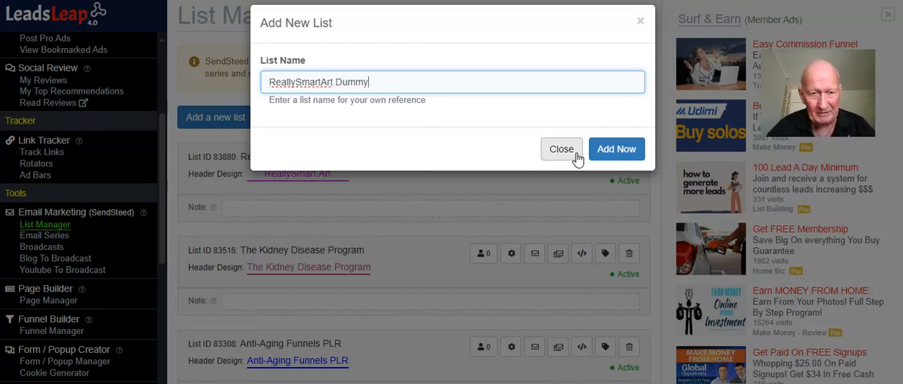
{"action": "left_click", "coordinate": [616, 150]}
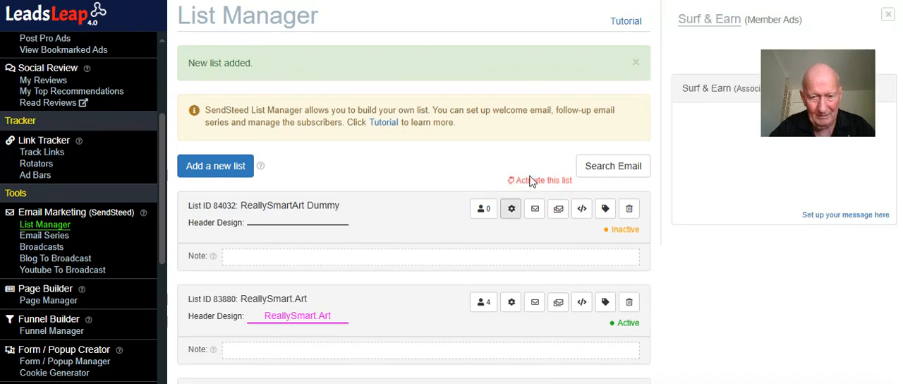
Open the settings of the ReallySmartArt Dummy list and copy its list name into the Brand Name / Logo field
{"action": "left_click", "coordinate": [511, 211]}
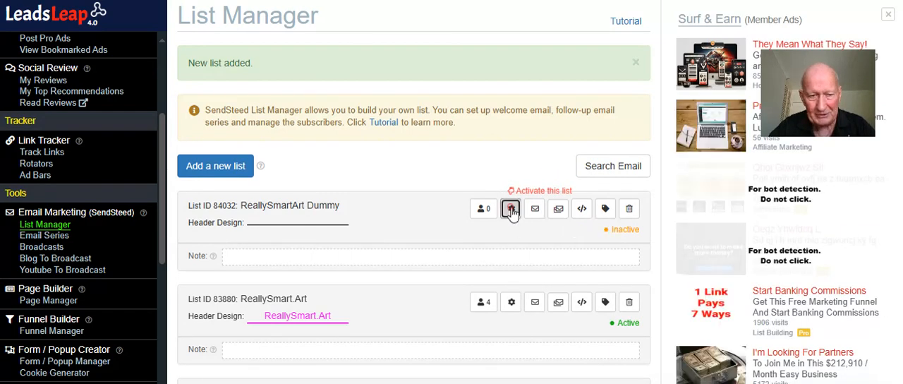
{"action": "scroll", "coordinate": [389, 225], "scroll_direction": "down", "scroll_amount": 3}
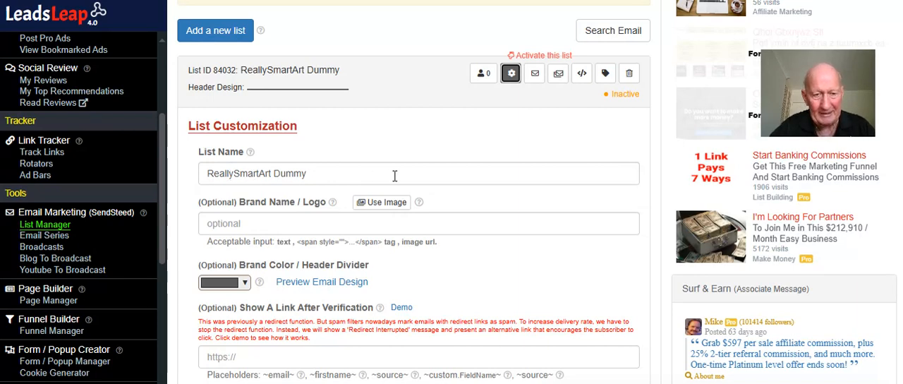
{"action": "scroll", "coordinate": [392, 176], "scroll_direction": "down", "scroll_amount": 1}
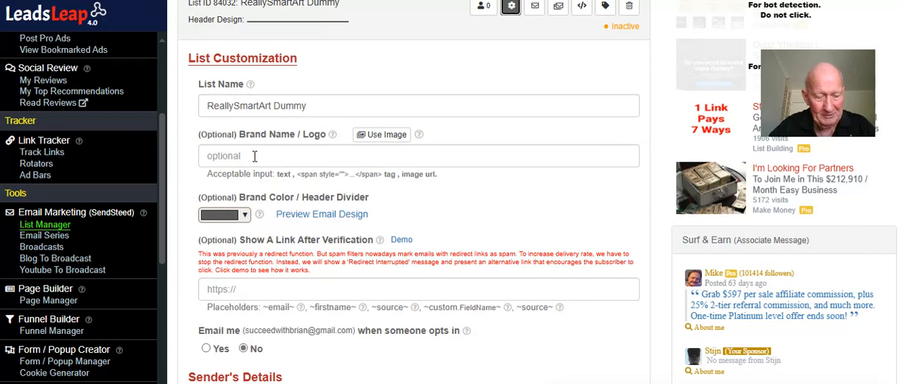
{"action": "left_click_drag", "start_coordinate": [314, 106], "coordinate": [204, 105]}
{"action": "key", "text": "ctrl+c"}
{"action": "right_click", "coordinate": [266, 108]}
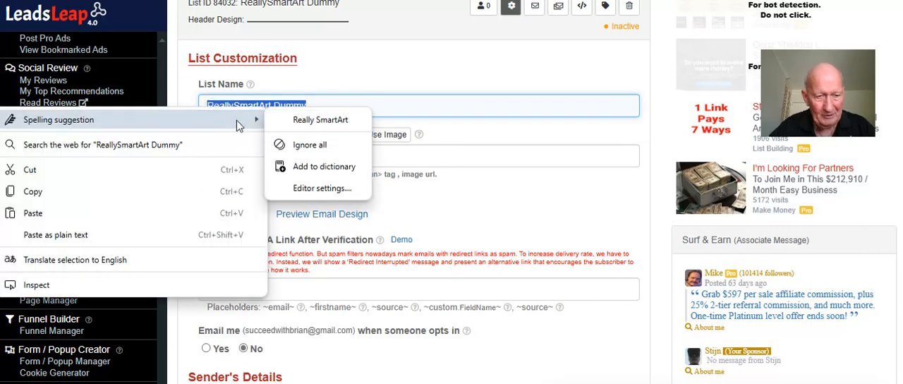
{"action": "left_click", "coordinate": [135, 190]}
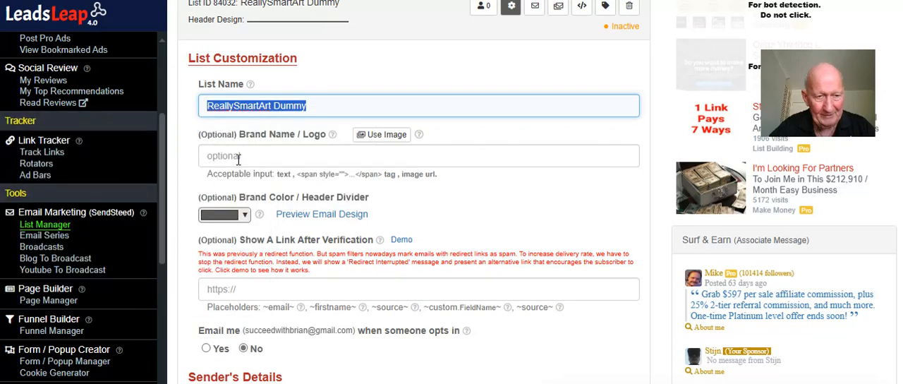
{"action": "right_click", "coordinate": [239, 155]}
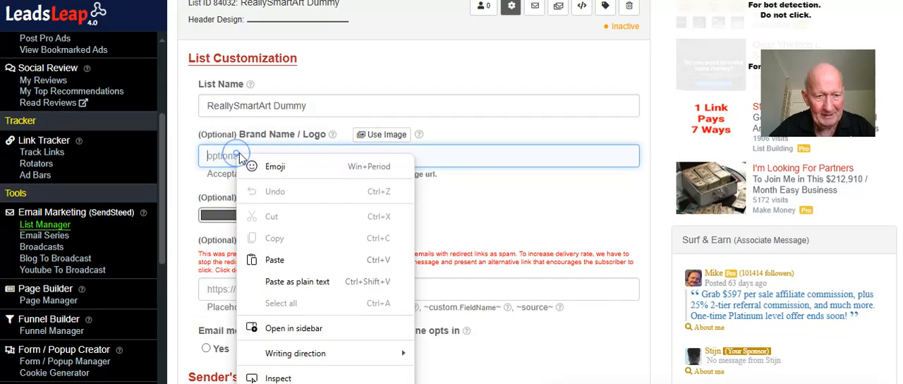
{"action": "left_click", "coordinate": [279, 258]}
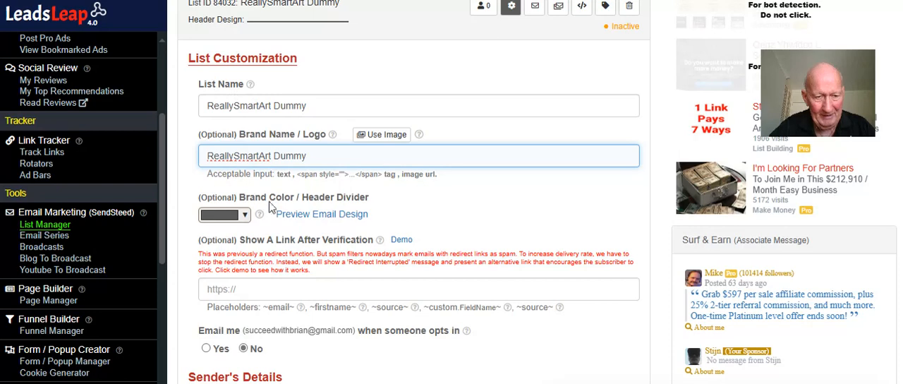
Set the list's brand color and header divider to bright green
{"action": "left_click", "coordinate": [244, 215]}
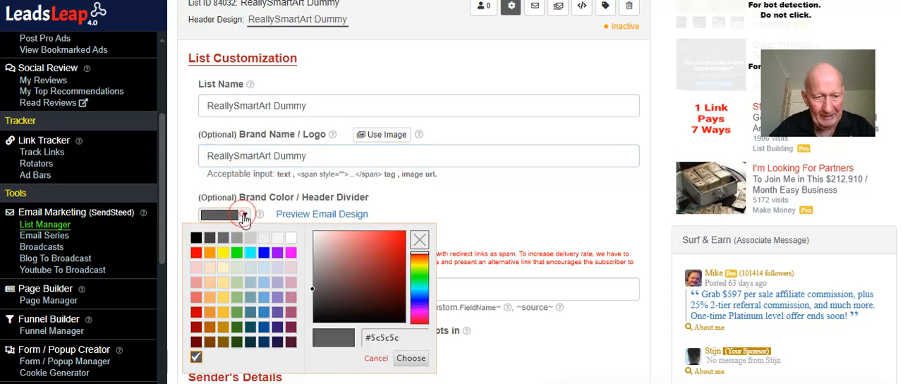
{"action": "left_click", "coordinate": [237, 252]}
{"action": "left_click", "coordinate": [534, 194]}
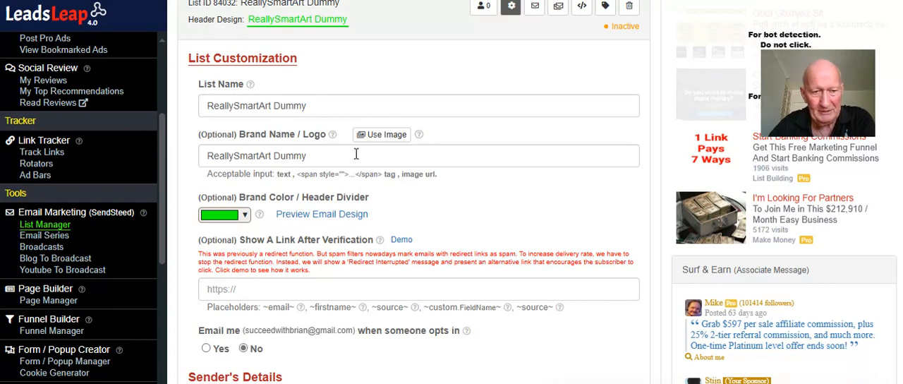
{"action": "left_click_drag", "start_coordinate": [312, 157], "coordinate": [209, 149]}
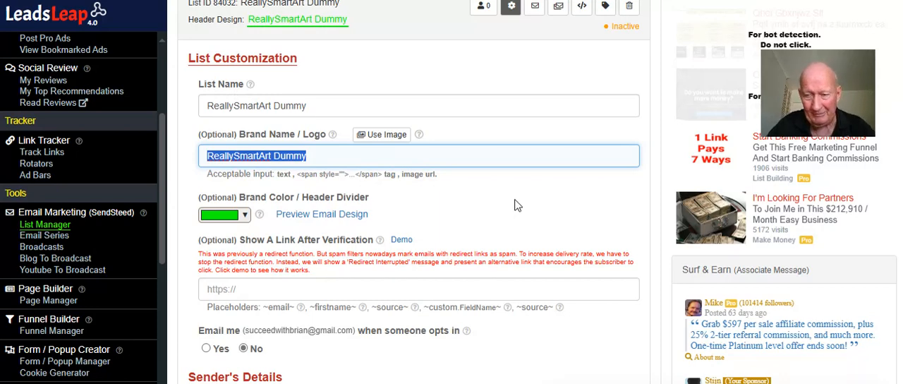
Turn on email notifications for when someone opts in to the list and accept the warning
{"action": "scroll", "coordinate": [334, 155], "scroll_direction": "down", "scroll_amount": 1}
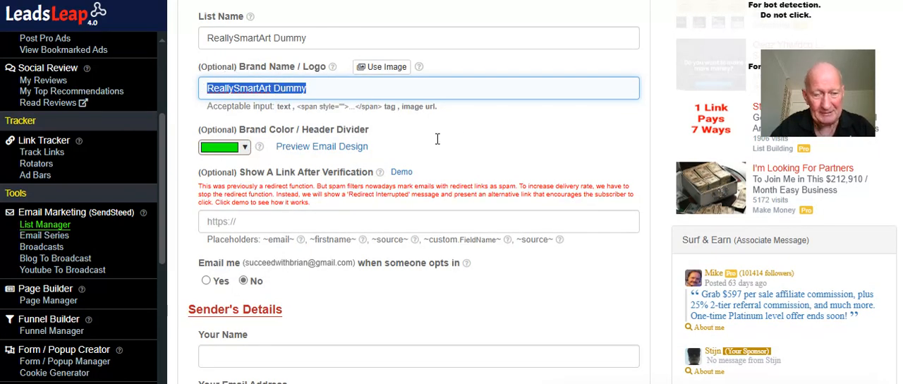
{"action": "scroll", "coordinate": [486, 140], "scroll_direction": "down", "scroll_amount": 1}
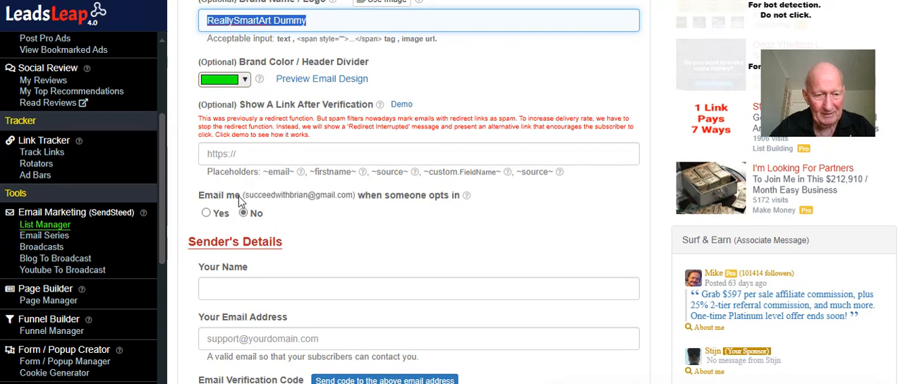
{"action": "left_click", "coordinate": [207, 213]}
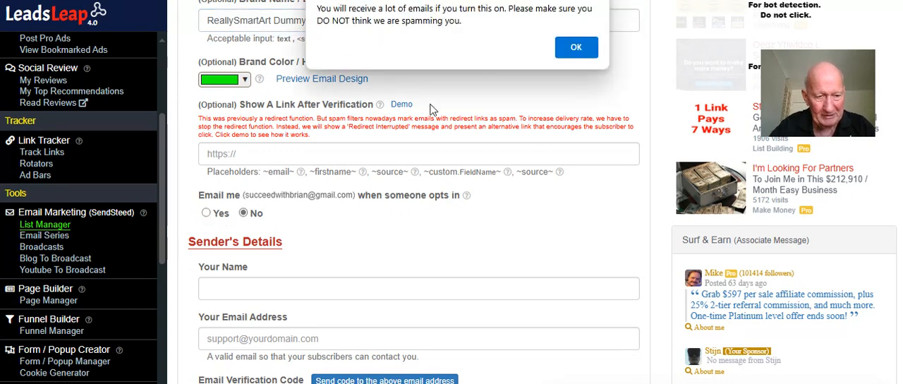
{"action": "left_click", "coordinate": [576, 48]}
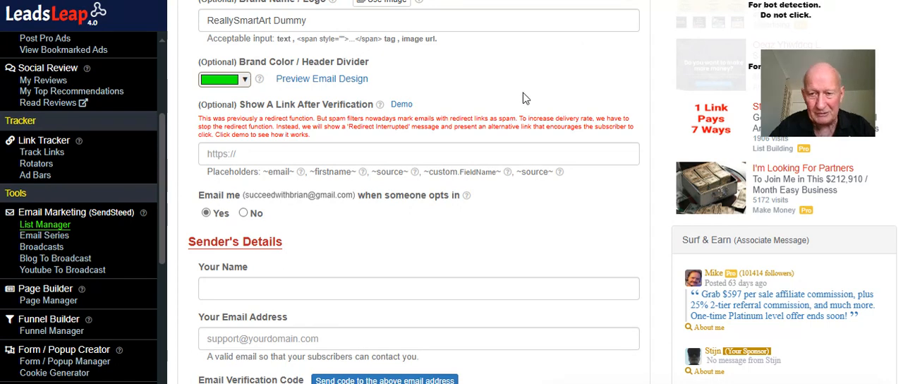
Enter the sender's full name and fill in the sender's email and postal address from the second saved personal info entry
{"action": "scroll", "coordinate": [515, 104], "scroll_direction": "down", "scroll_amount": 1}
{"action": "scroll", "coordinate": [514, 104], "scroll_direction": "down", "scroll_amount": 1}
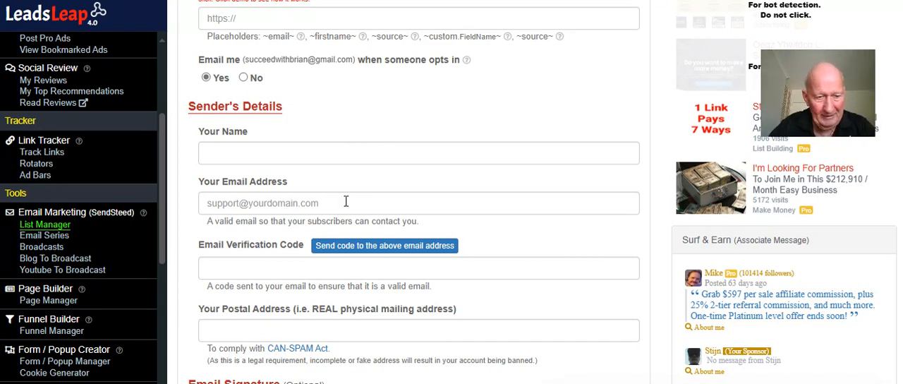
{"action": "left_click", "coordinate": [260, 152]}
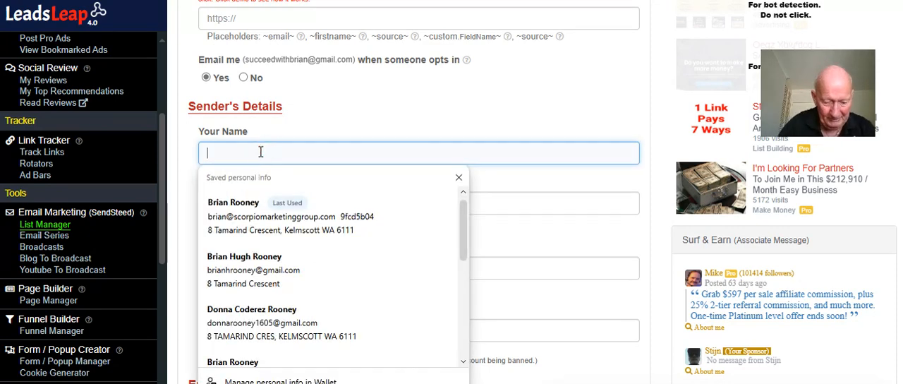
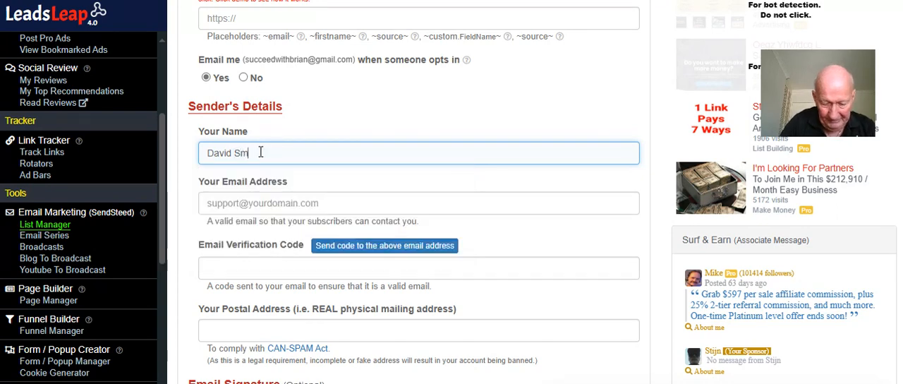
{"action": "left_click", "coordinate": [269, 207]}
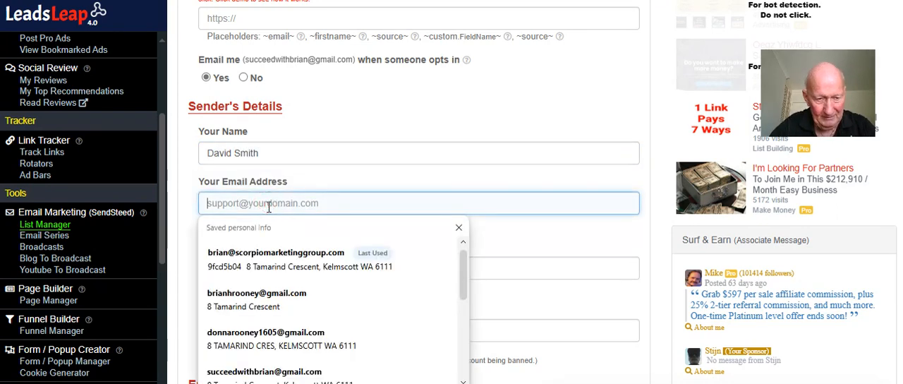
{"action": "left_click", "coordinate": [271, 292]}
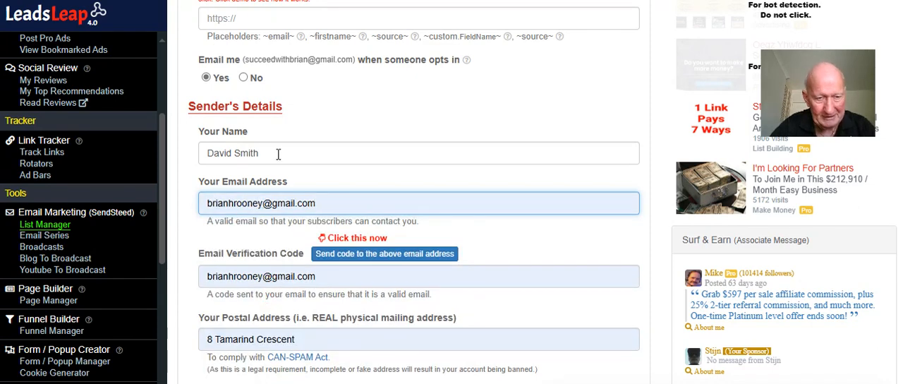
Clear the autofilled text from the Email Verification Code field and send a verification code to the sender's email address
{"action": "scroll", "coordinate": [367, 186], "scroll_direction": "down", "scroll_amount": 1}
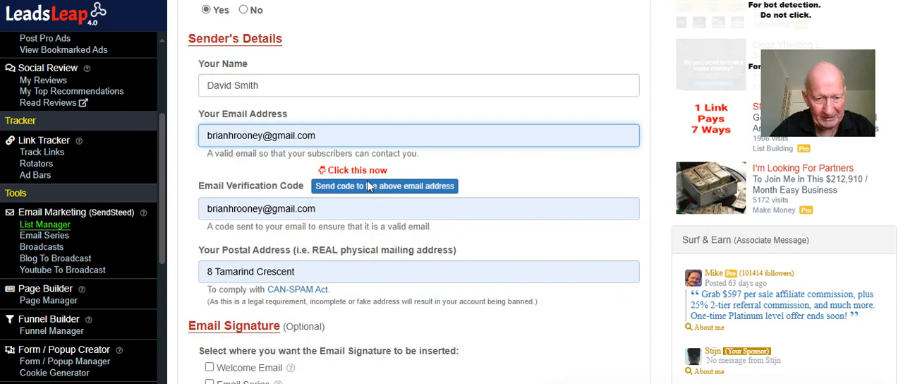
{"action": "left_click_drag", "start_coordinate": [329, 211], "coordinate": [201, 214]}
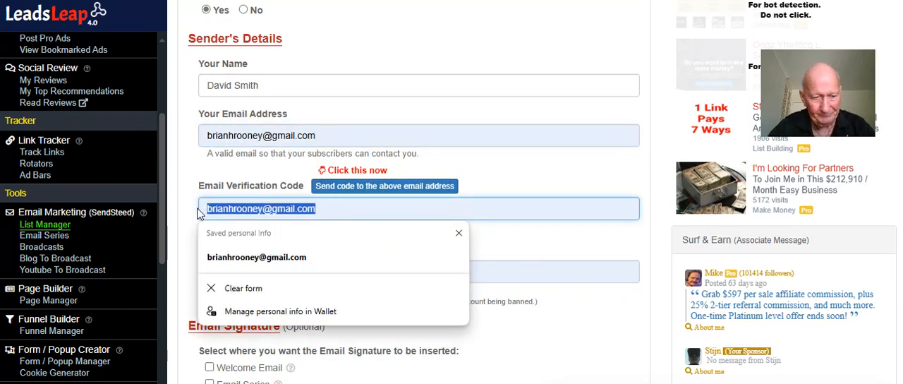
{"action": "key", "text": "BackSpace"}
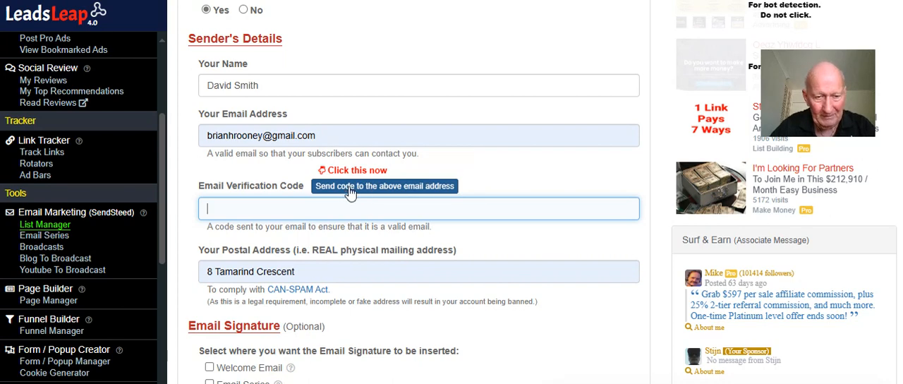
{"action": "left_click", "coordinate": [391, 191]}
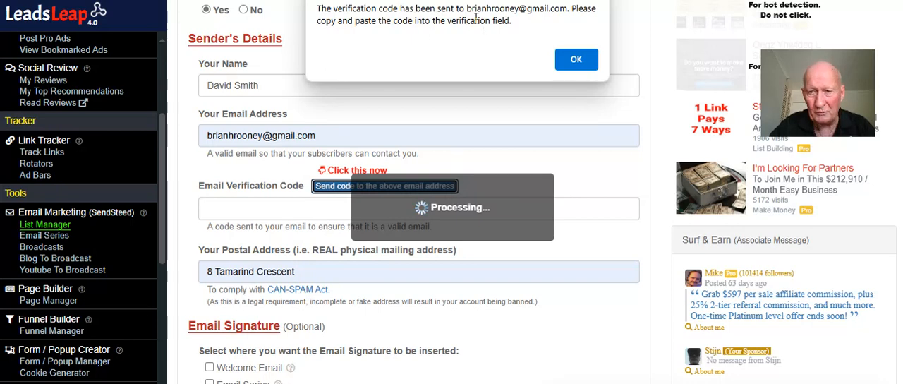
{"action": "left_click", "coordinate": [573, 64]}
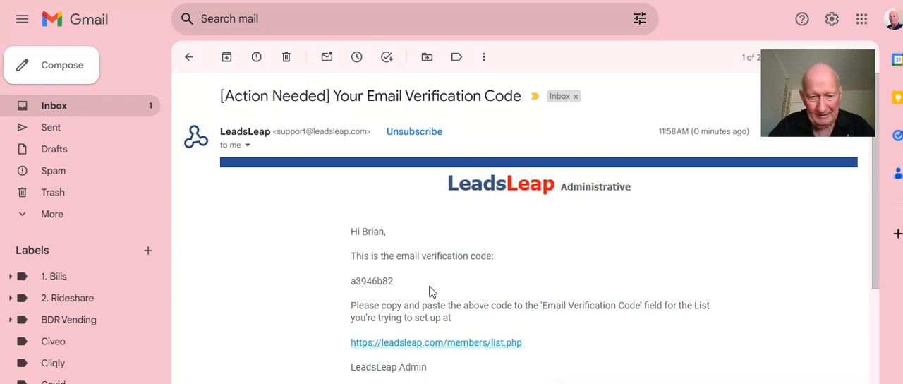
Copy the verification code from the email and paste it into the list's Email Verification Code field in LeadsLeap
{"action": "left_click_drag", "start_coordinate": [421, 280], "coordinate": [351, 282]}
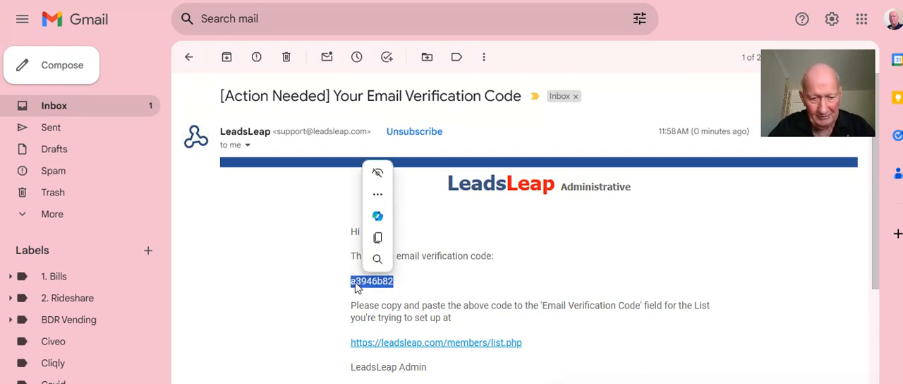
{"action": "left_click", "coordinate": [378, 238]}
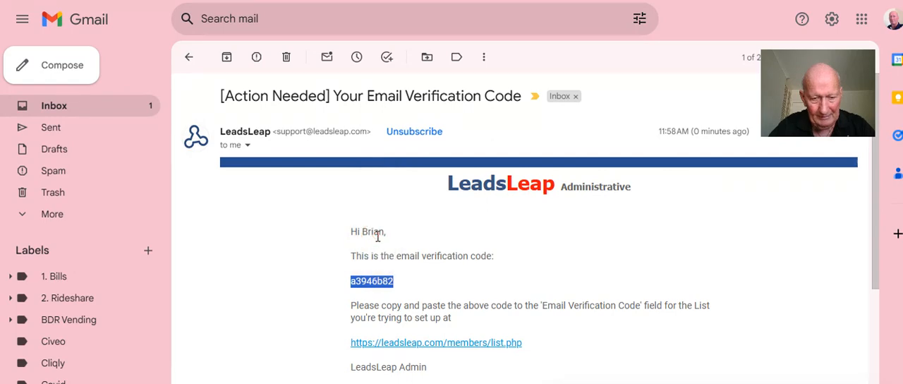
{"action": "left_click", "coordinate": [176, 0]}
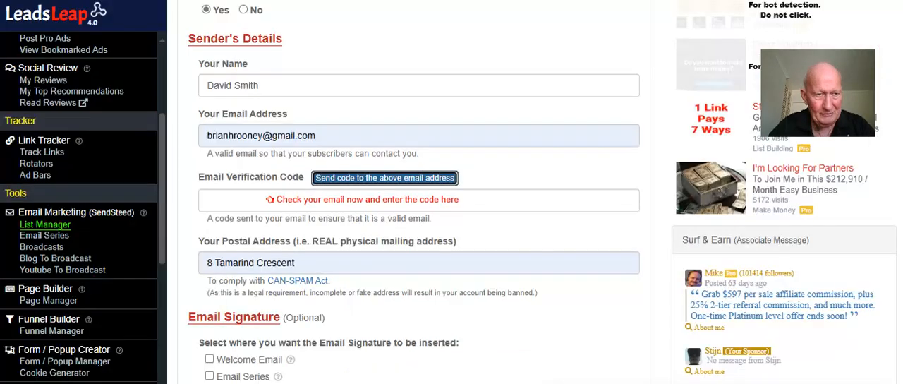
{"action": "left_click", "coordinate": [214, 199]}
{"action": "right_click", "coordinate": [213, 199]}
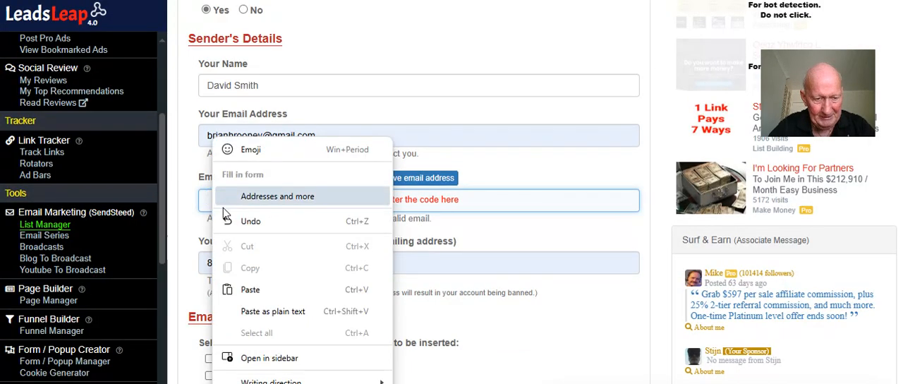
{"action": "left_click", "coordinate": [255, 292]}
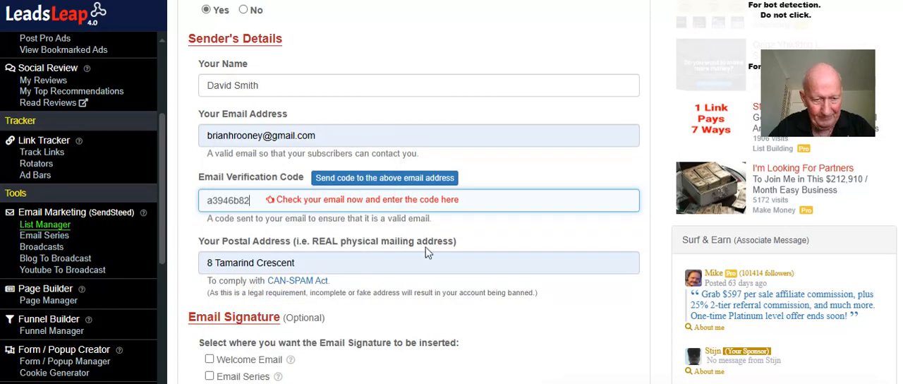
{"action": "left_click", "coordinate": [520, 230]}
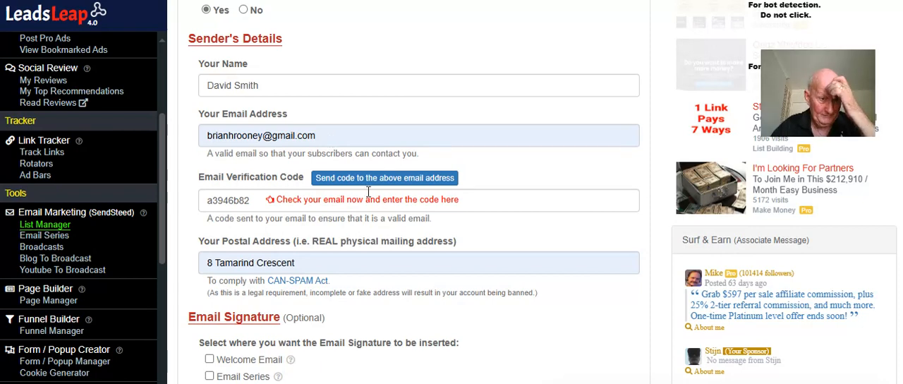
Clear the autofilled address from the sender's postal address field
{"action": "scroll", "coordinate": [372, 198], "scroll_direction": "down", "scroll_amount": 2}
{"action": "left_click", "coordinate": [305, 129]}
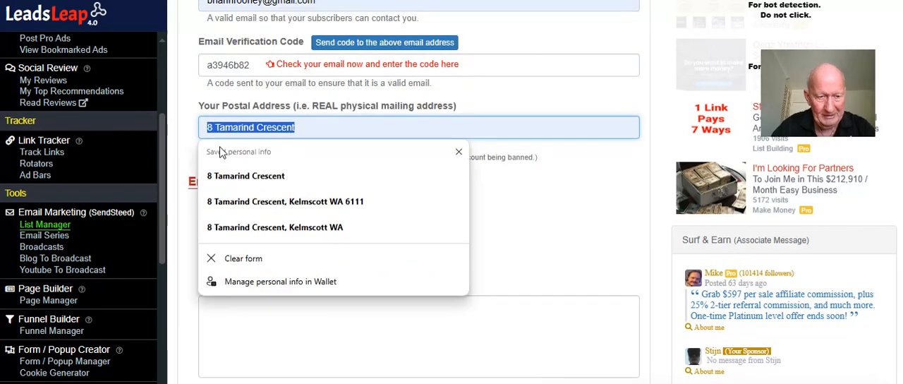
{"action": "left_click", "coordinate": [319, 178]}
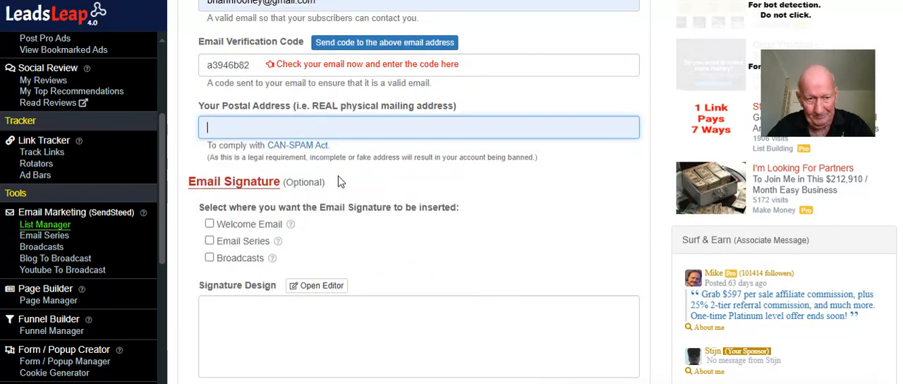
{"action": "left_click", "coordinate": [305, 125]}
{"action": "left_click", "coordinate": [530, 173]}
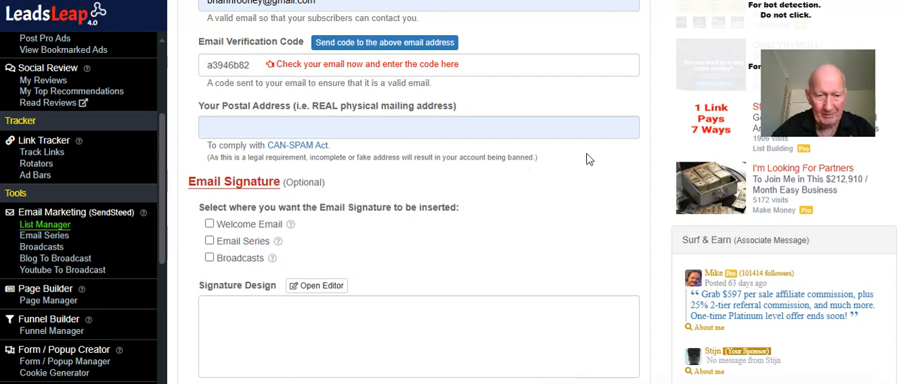
Enter the sender's full postal address, including street, suburb, state and postcode
{"action": "left_click", "coordinate": [498, 132]}
{"action": "type", "text": "'7"}
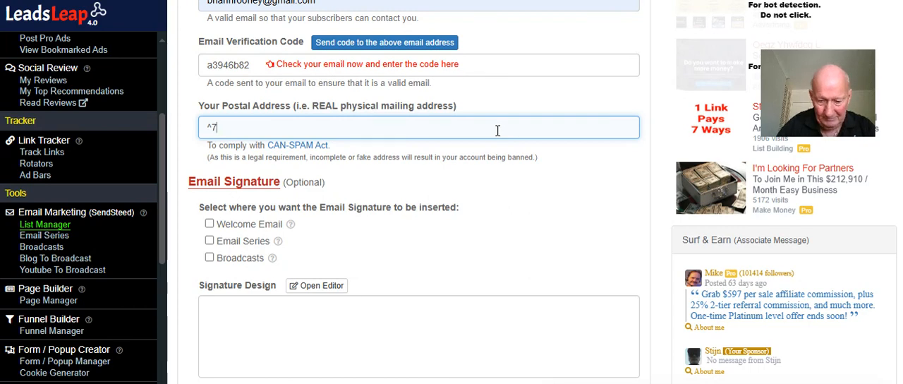
{"action": "key", "text": "BackSpace"}
{"action": "key", "text": "BackSpace"}
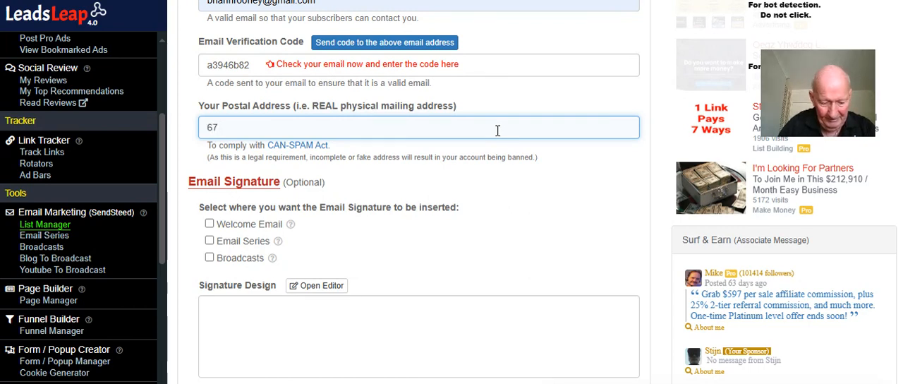
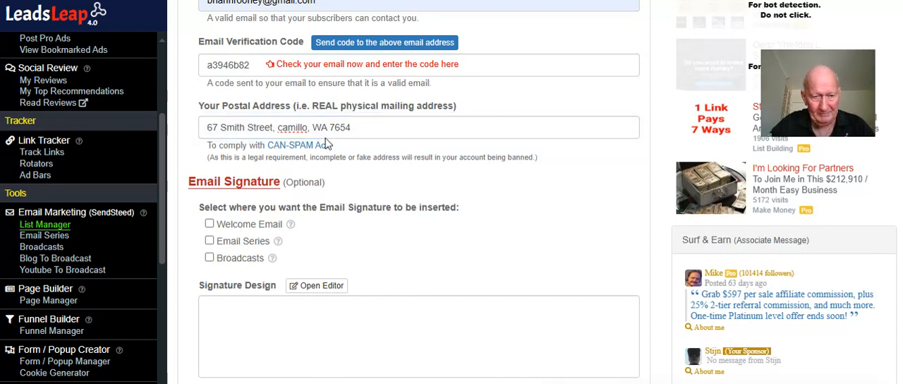
Capitalize the first letter of the suburb name in the sender's postal address
{"action": "right_click", "coordinate": [286, 127]}
{"action": "left_click", "coordinate": [283, 128]}
{"action": "key", "text": "BackSpace"}
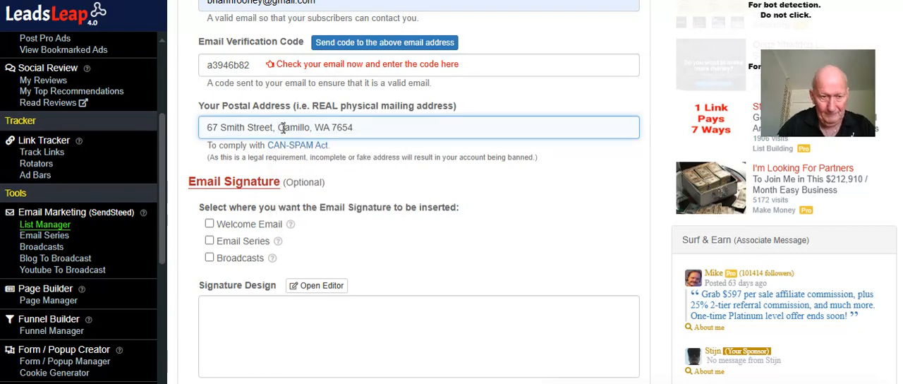
{"action": "type", "text": "C"}
{"action": "left_click", "coordinate": [498, 205]}
Leave the optional email signature blank, agree to the list activation terms, and save and activate the list
{"action": "scroll", "coordinate": [414, 214], "scroll_direction": "down", "scroll_amount": 1}
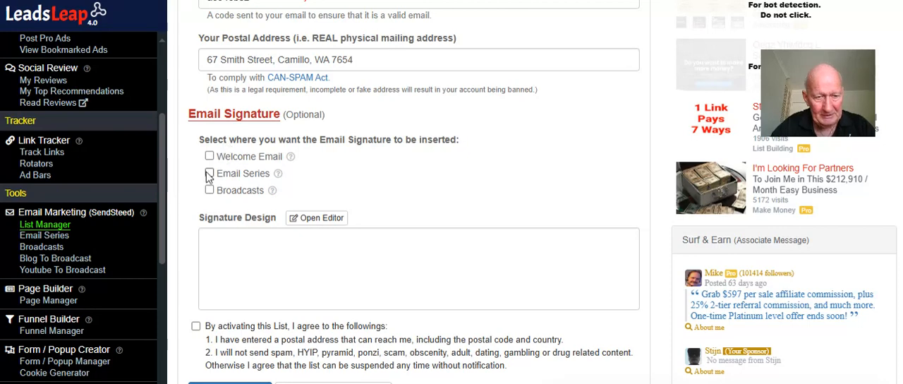
{"action": "scroll", "coordinate": [318, 182], "scroll_direction": "down", "scroll_amount": 3}
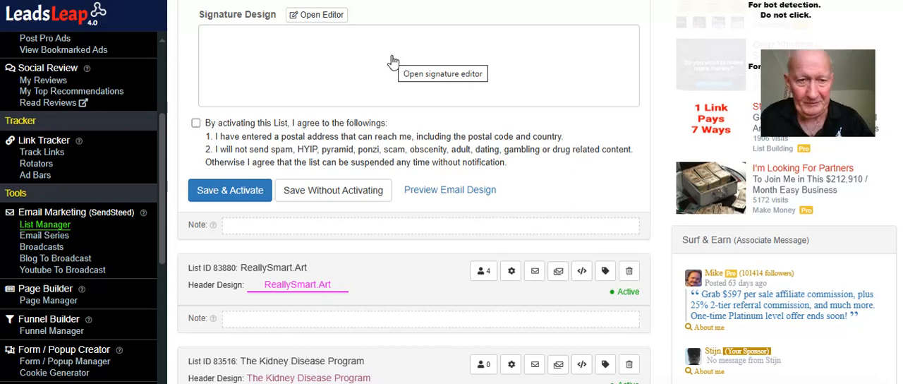
{"action": "scroll", "coordinate": [385, 74], "scroll_direction": "up", "scroll_amount": 1}
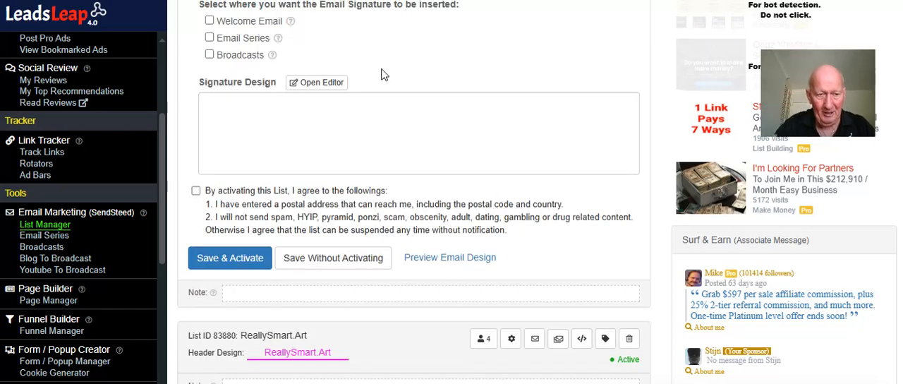
{"action": "scroll", "coordinate": [384, 74], "scroll_direction": "up", "scroll_amount": 1}
{"action": "scroll", "coordinate": [367, 162], "scroll_direction": "down", "scroll_amount": 2}
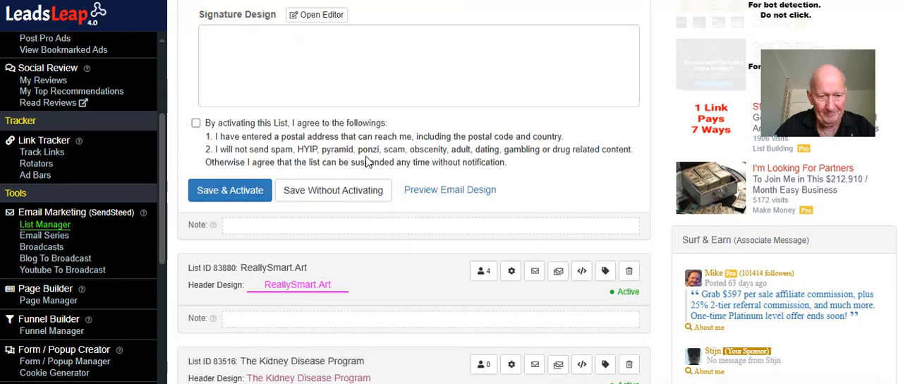
{"action": "left_click", "coordinate": [195, 123]}
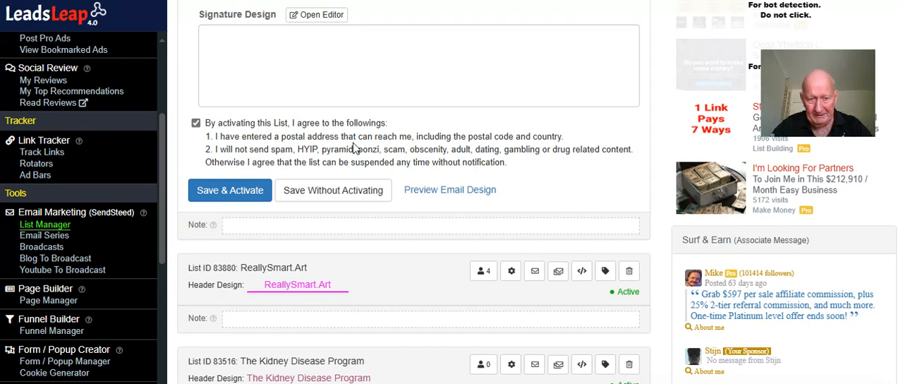
{"action": "left_click", "coordinate": [232, 191]}
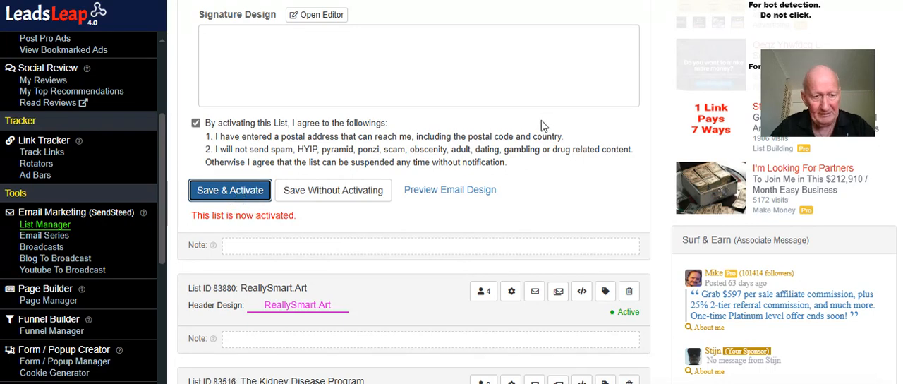
Collapse the ReallySmartArt Dummy list's settings and open the Page Manager
{"action": "scroll", "coordinate": [550, 118], "scroll_direction": "up", "scroll_amount": 10}
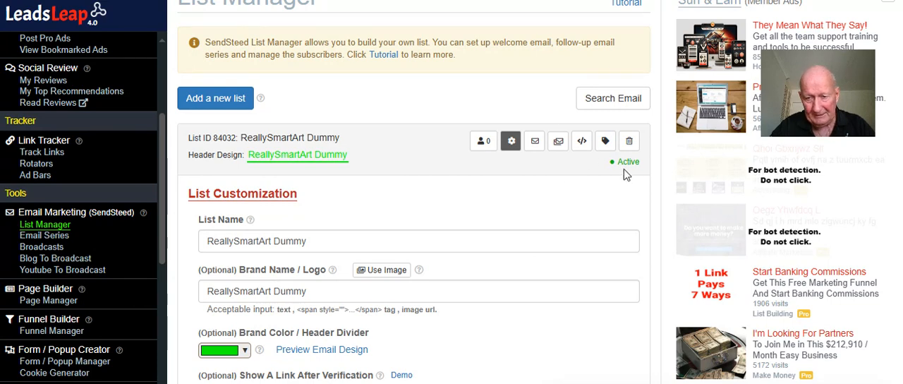
{"action": "left_click", "coordinate": [512, 141]}
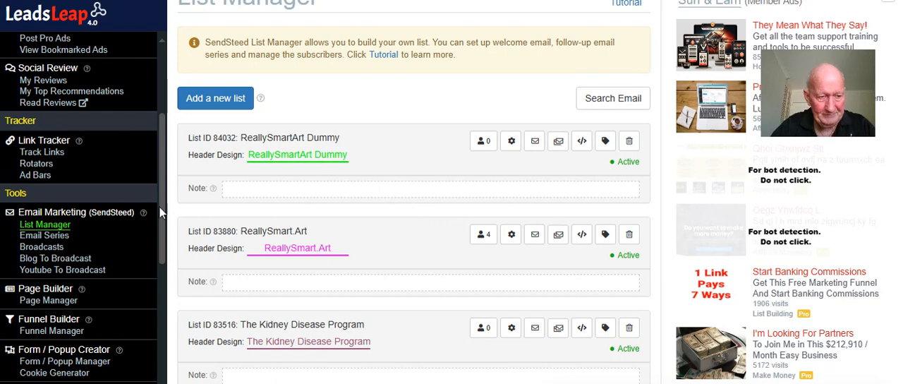
{"action": "scroll", "coordinate": [120, 199], "scroll_direction": "down", "scroll_amount": 1}
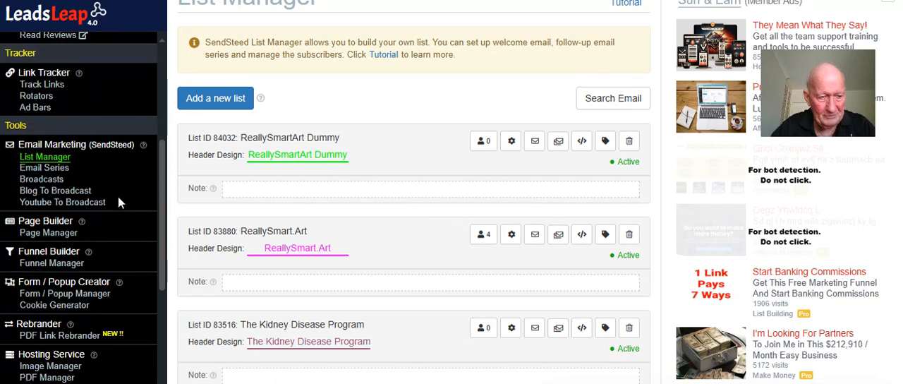
{"action": "left_click", "coordinate": [44, 235]}
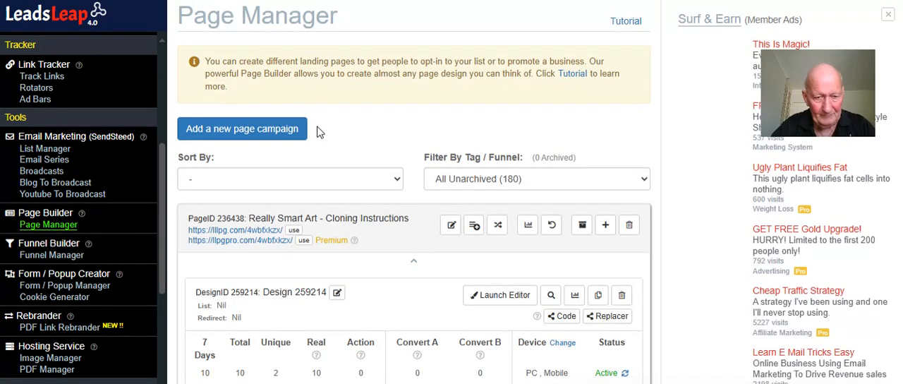
{"action": "scroll", "coordinate": [305, 251], "scroll_direction": "down", "scroll_amount": 4}
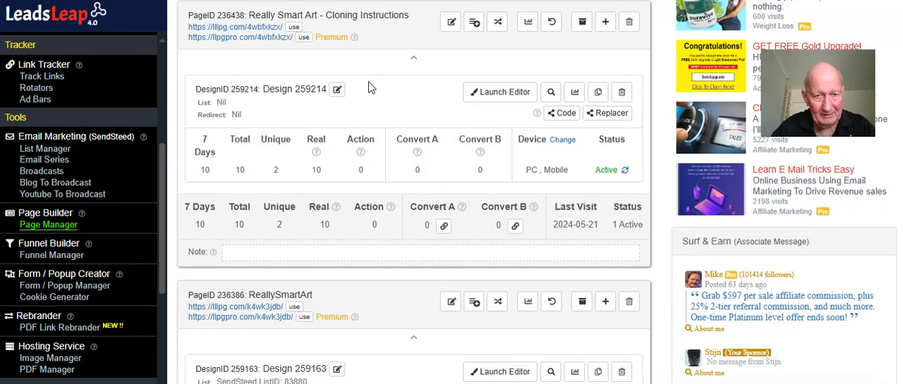
{"action": "scroll", "coordinate": [369, 85], "scroll_direction": "up", "scroll_amount": 3}
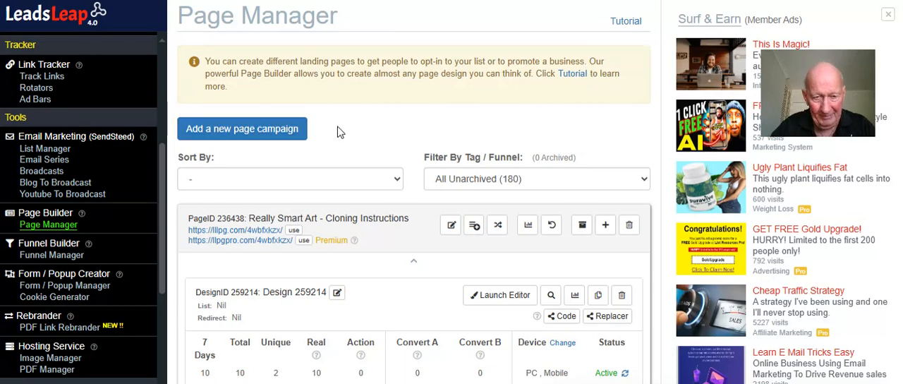
Create a new page campaign named "ReallySmart Art Dummy"
{"action": "left_click", "coordinate": [242, 134]}
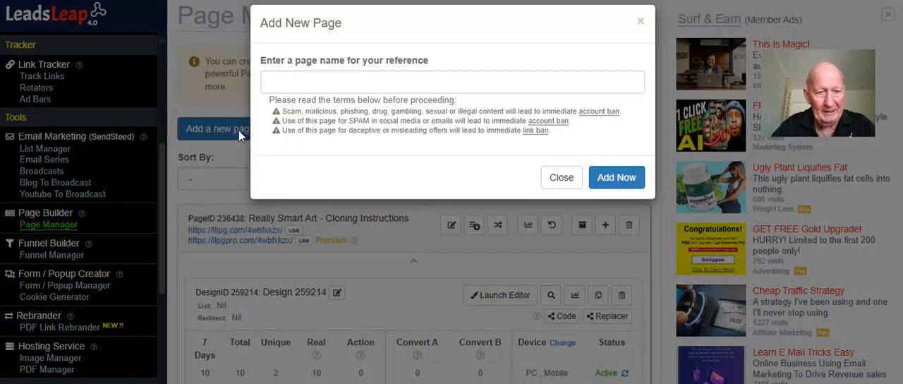
{"action": "left_click", "coordinate": [315, 82]}
{"action": "type", "text": "R"}
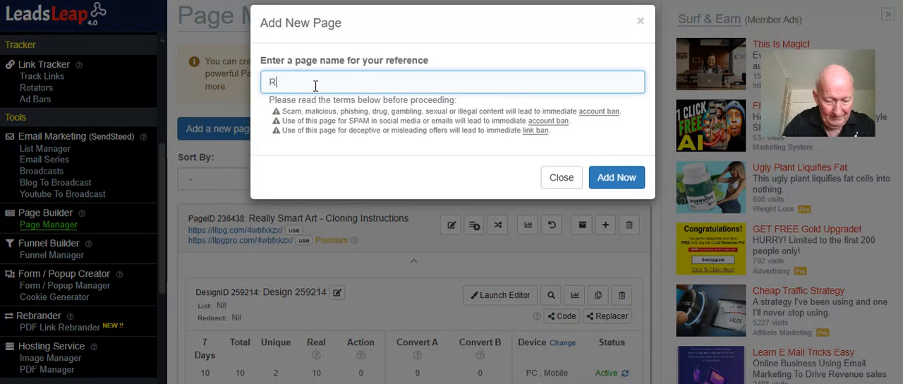
{"action": "type", "text": "eallyS"}
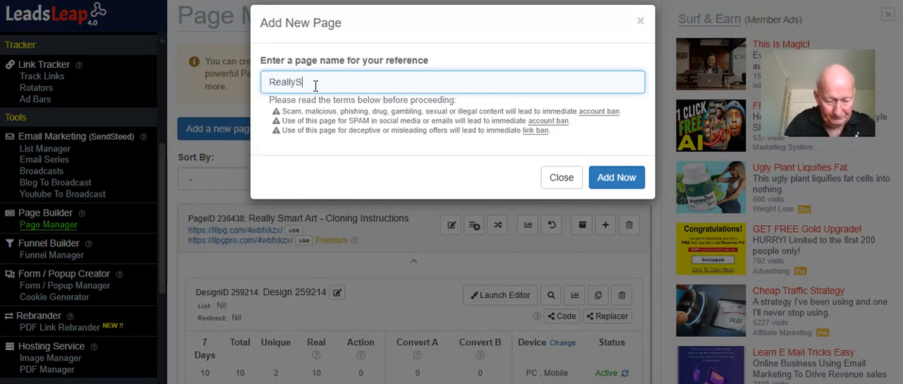
{"action": "type", "text": "mart Art"}
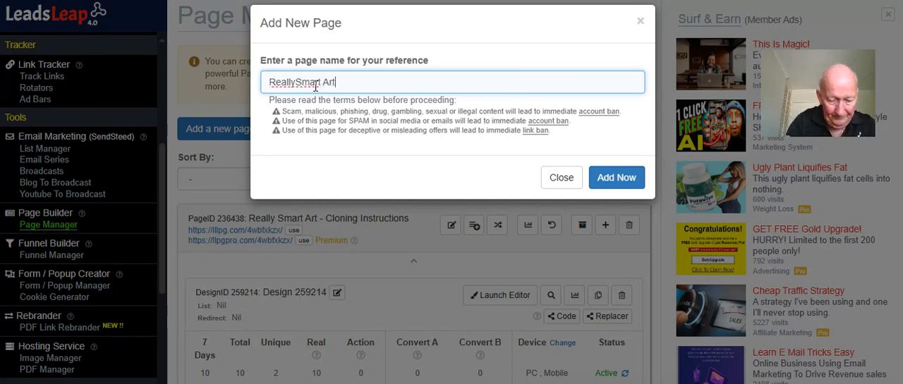
{"action": "type", "text": " Dummy"}
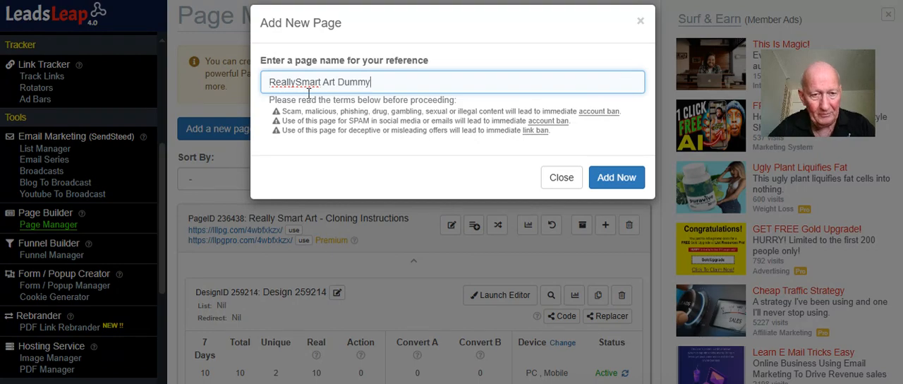
{"action": "left_click", "coordinate": [613, 179]}
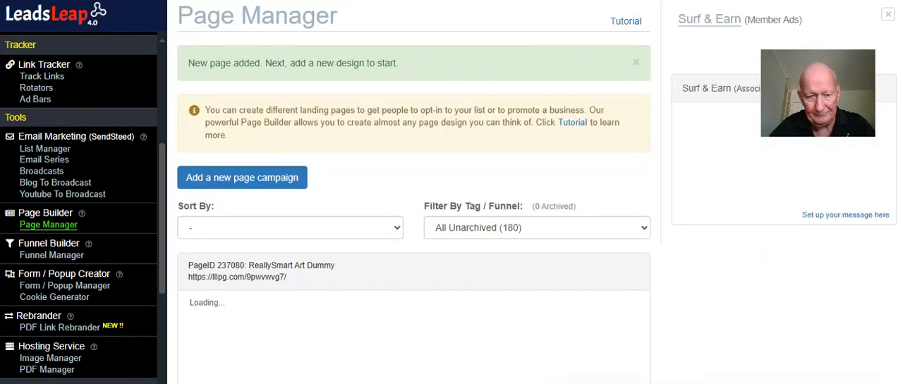
{"action": "scroll", "coordinate": [451, 226], "scroll_direction": "down", "scroll_amount": 2}
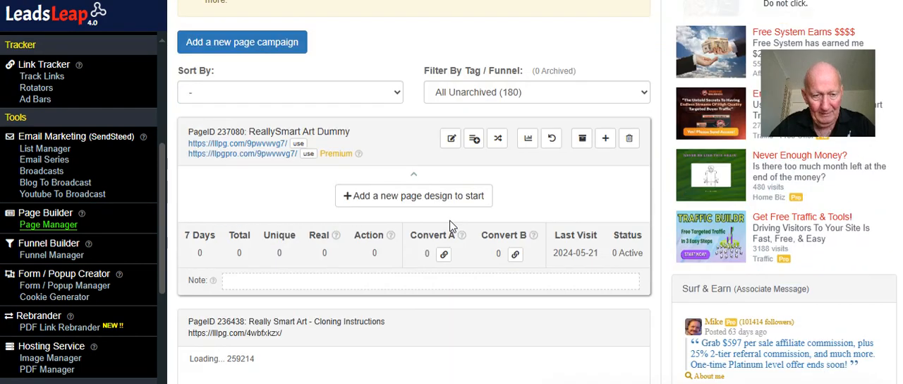
{"action": "left_click", "coordinate": [421, 199]}
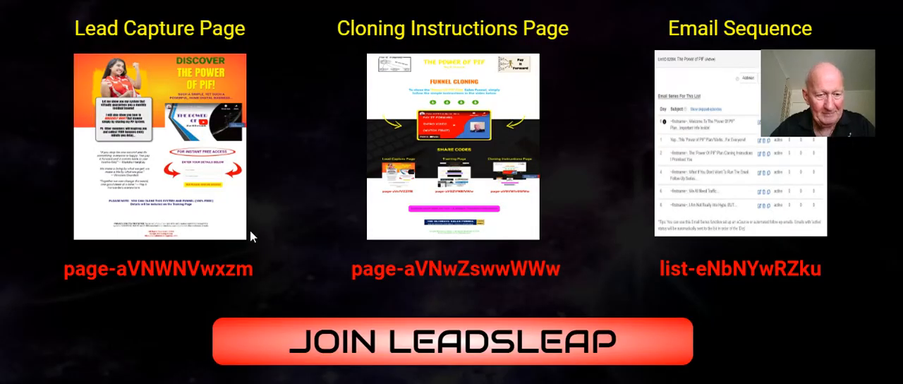
{"action": "left_click_drag", "start_coordinate": [261, 264], "coordinate": [173, 271]}
{"action": "left_click", "coordinate": [111, 282]}
{"action": "left_click_drag", "start_coordinate": [65, 270], "coordinate": [252, 279]}
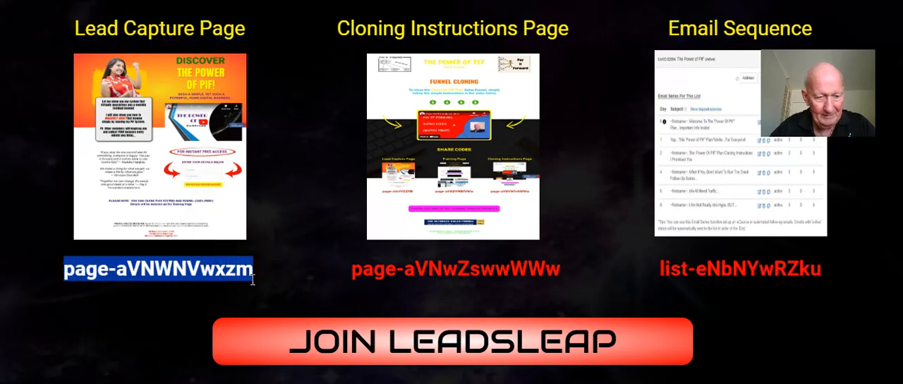
{"action": "right_click", "coordinate": [211, 269]}
{"action": "left_click", "coordinate": [258, 61]}
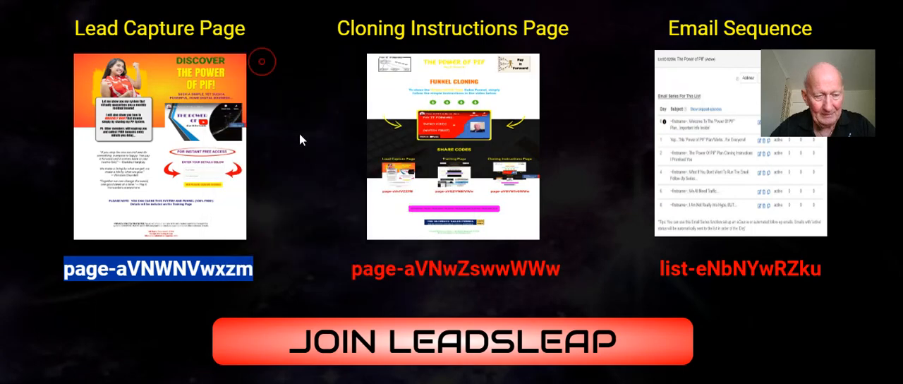
{"action": "scroll", "coordinate": [308, 157], "scroll_direction": "down", "scroll_amount": 2}
{"action": "scroll", "coordinate": [374, 235], "scroll_direction": "up", "scroll_amount": 10}
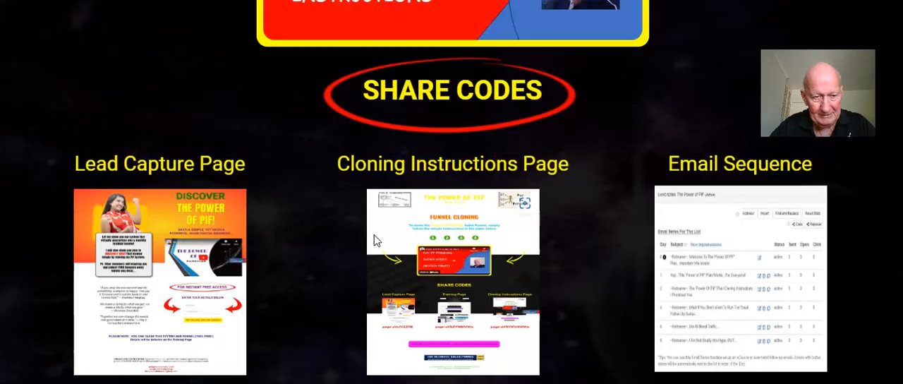
{"action": "scroll", "coordinate": [233, 230], "scroll_direction": "down", "scroll_amount": 2}
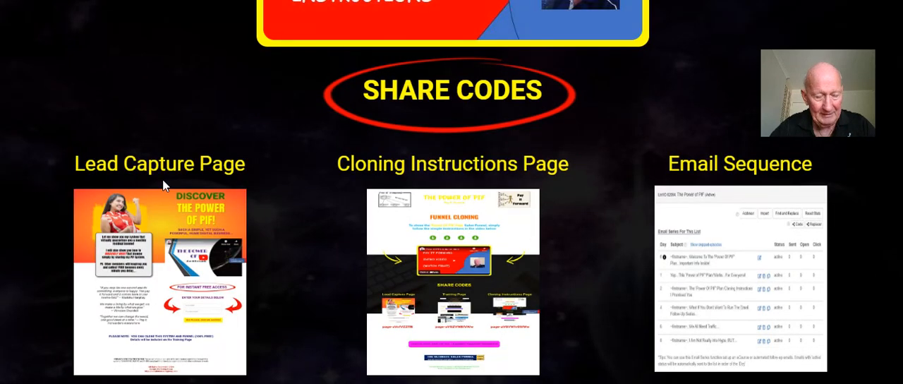
{"action": "scroll", "coordinate": [163, 186], "scroll_direction": "down", "scroll_amount": 2}
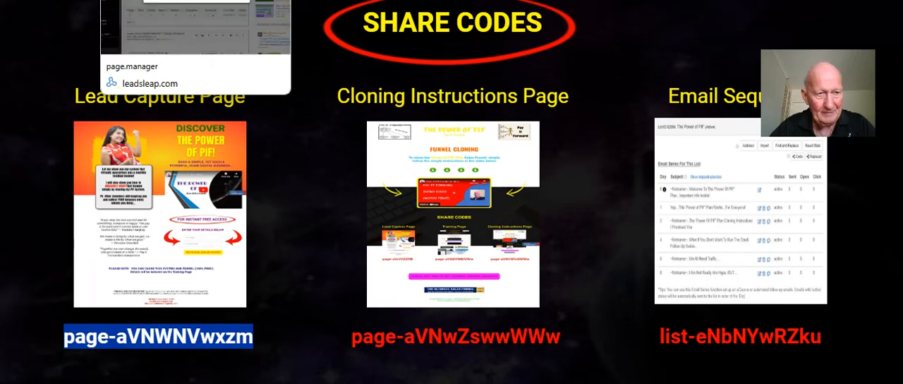
{"action": "left_click", "coordinate": [106, 0]}
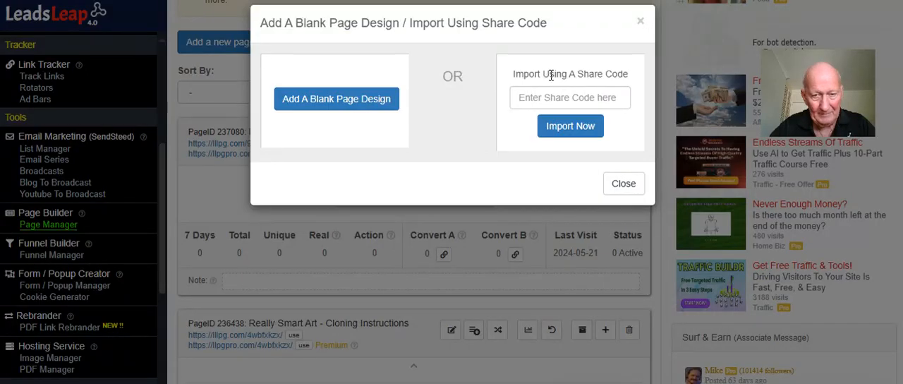
{"action": "right_click", "coordinate": [550, 96]}
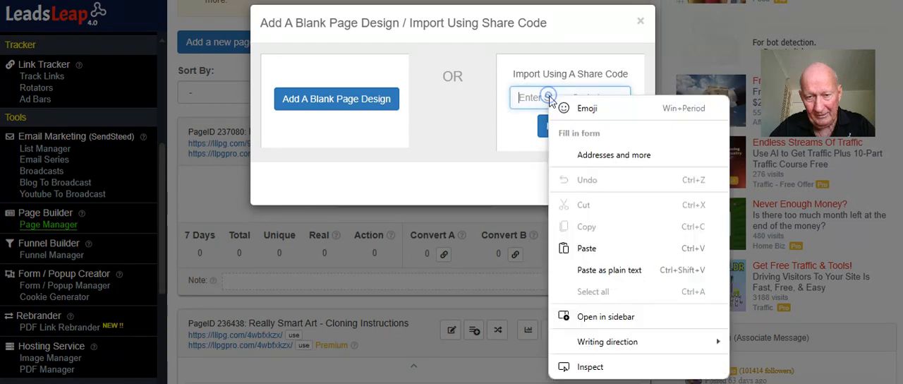
{"action": "left_click", "coordinate": [592, 249]}
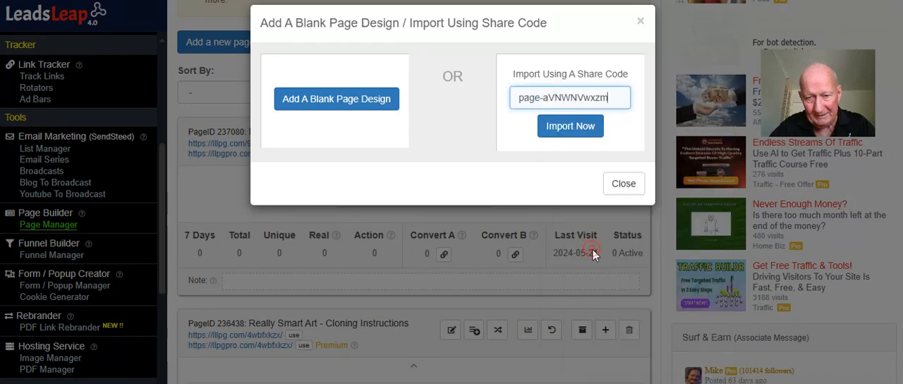
{"action": "left_click", "coordinate": [570, 126]}
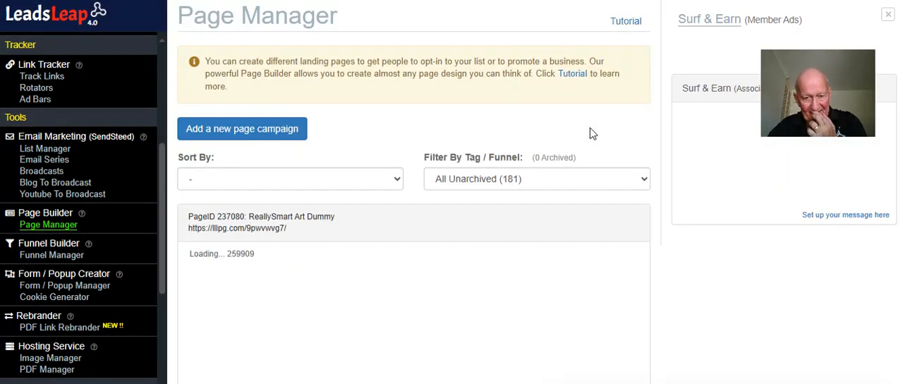
Open the ReallySmart Art Dummy page through its premium llpgpro.com link and skim it down to the opt-in form
{"action": "scroll", "coordinate": [590, 127], "scroll_direction": "down", "scroll_amount": 1}
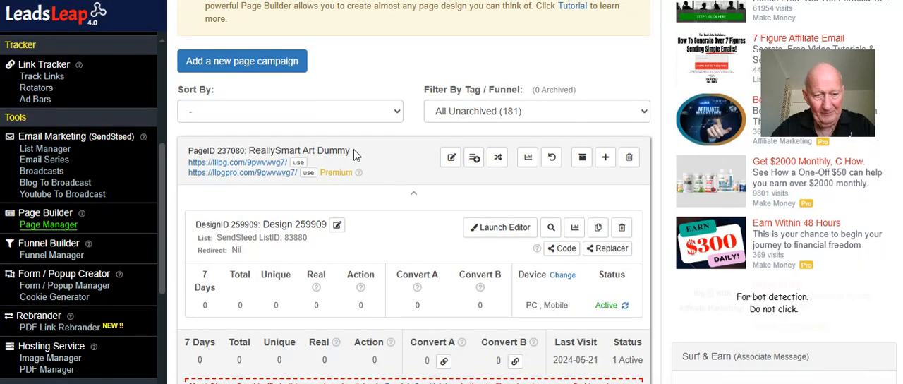
{"action": "left_click", "coordinate": [272, 171]}
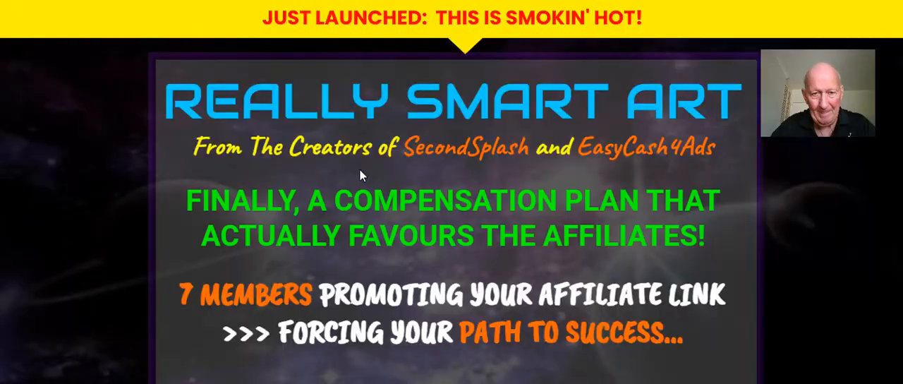
{"action": "scroll", "coordinate": [359, 169], "scroll_direction": "down", "scroll_amount": 5}
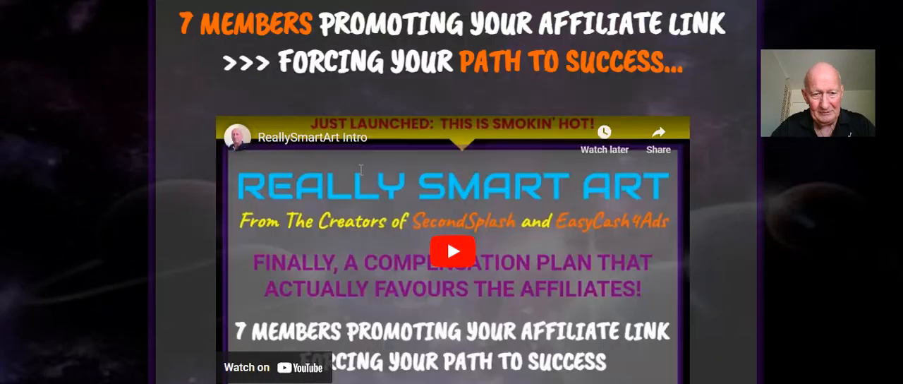
{"action": "scroll", "coordinate": [360, 170], "scroll_direction": "up", "scroll_amount": 5}
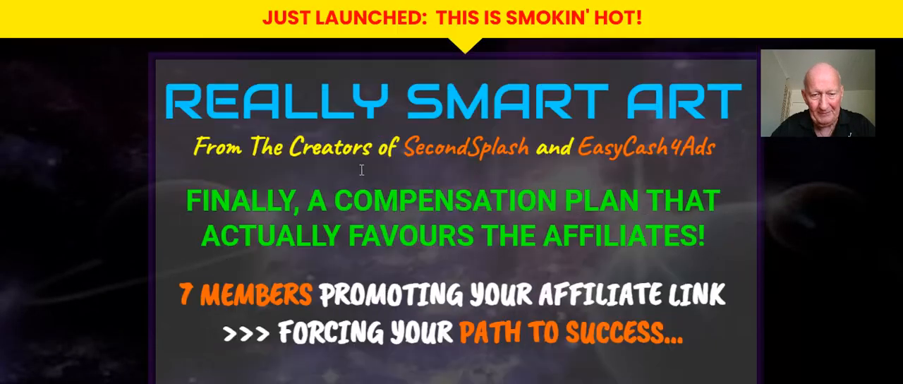
{"action": "scroll", "coordinate": [361, 170], "scroll_direction": "down", "scroll_amount": 12}
{"action": "scroll", "coordinate": [361, 174], "scroll_direction": "down", "scroll_amount": 5}
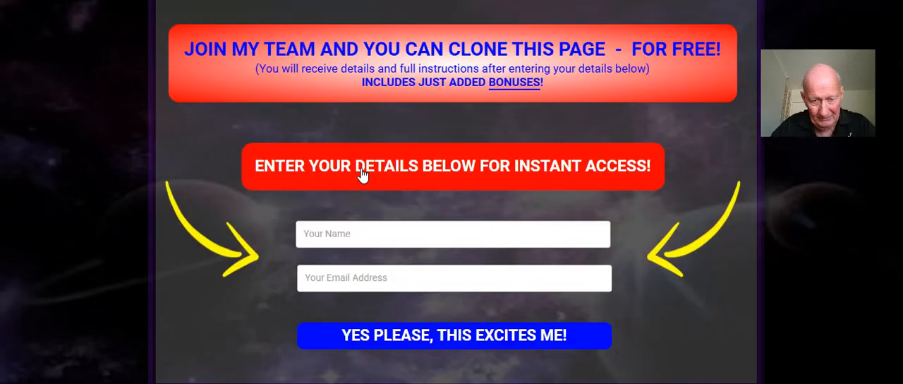
{"action": "scroll", "coordinate": [361, 174], "scroll_direction": "up", "scroll_amount": 15}
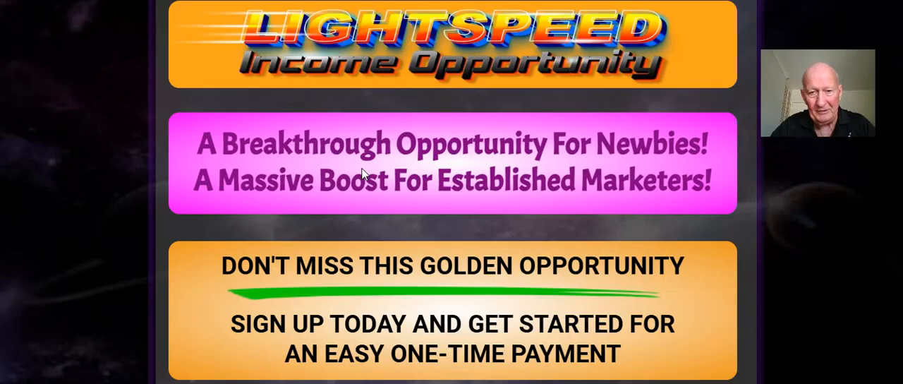
{"action": "scroll", "coordinate": [361, 174], "scroll_direction": "up", "scroll_amount": 3}
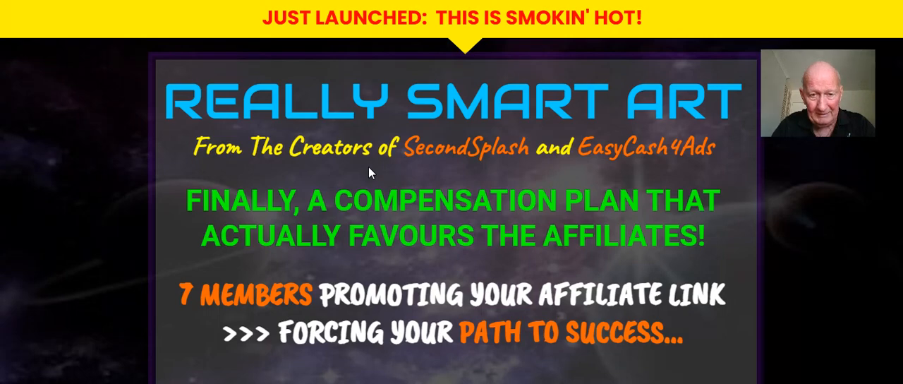
Examine the lead capture page in detail, from the headline and intro video through the clone offer to the opt-in form and footer
{"action": "scroll", "coordinate": [368, 167], "scroll_direction": "down", "scroll_amount": 1}
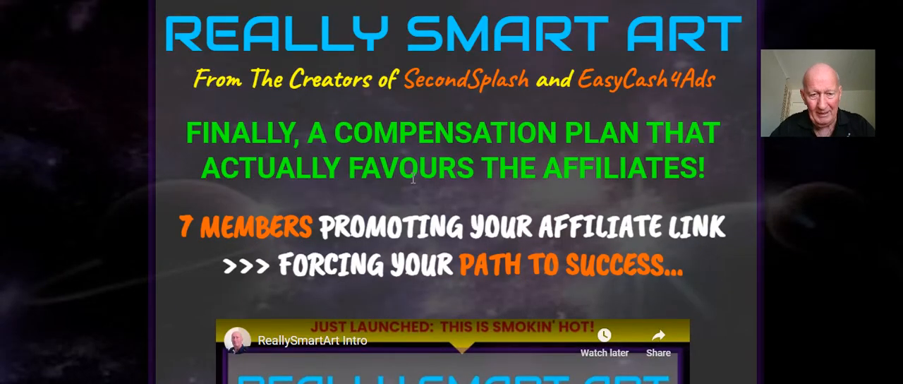
{"action": "scroll", "coordinate": [414, 176], "scroll_direction": "down", "scroll_amount": 1}
{"action": "scroll", "coordinate": [416, 175], "scroll_direction": "down", "scroll_amount": 1}
{"action": "scroll", "coordinate": [440, 257], "scroll_direction": "down", "scroll_amount": 1}
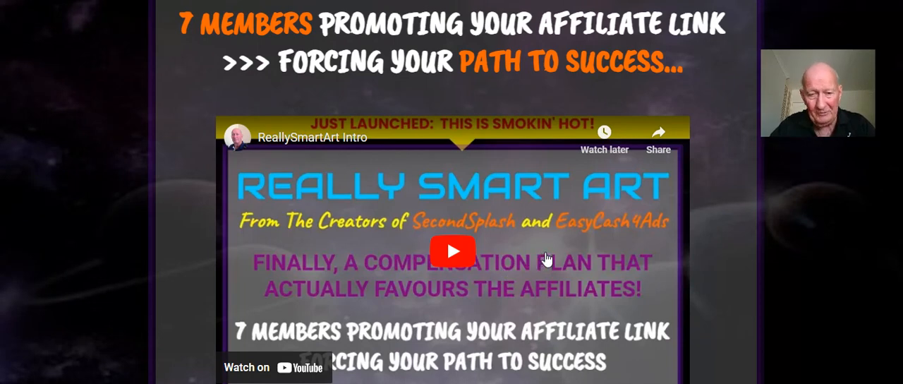
{"action": "scroll", "coordinate": [555, 254], "scroll_direction": "down", "scroll_amount": 1}
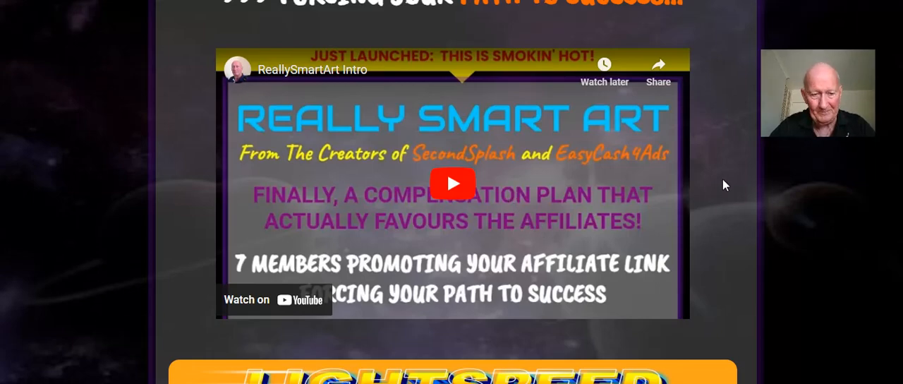
{"action": "scroll", "coordinate": [724, 186], "scroll_direction": "down", "scroll_amount": 4}
{"action": "scroll", "coordinate": [726, 184], "scroll_direction": "down", "scroll_amount": 5}
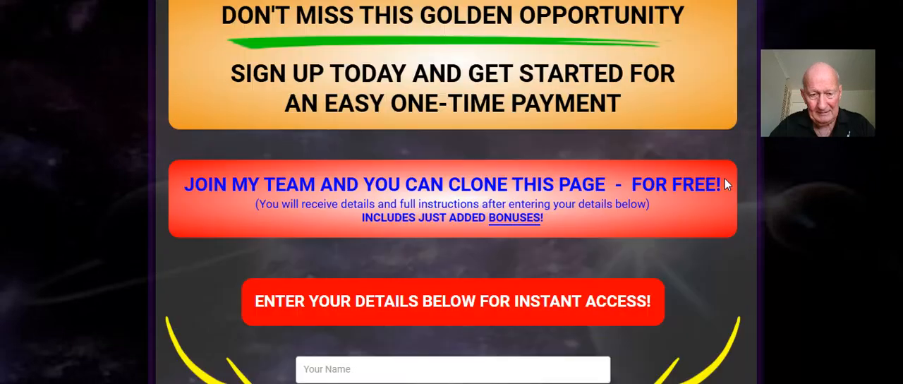
{"action": "scroll", "coordinate": [727, 184], "scroll_direction": "down", "scroll_amount": 1}
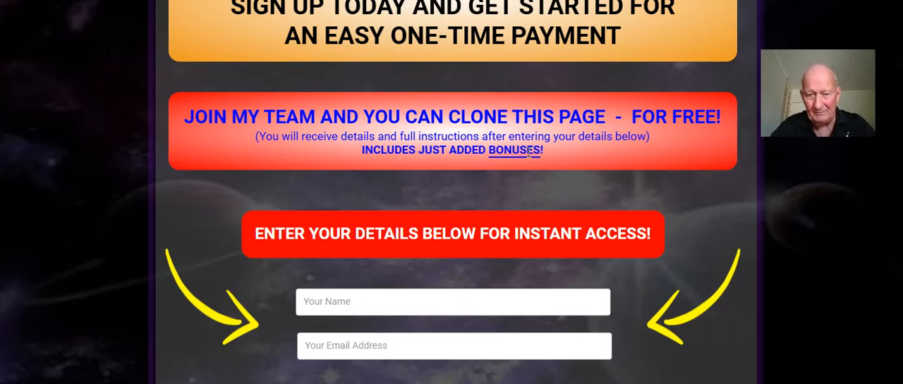
{"action": "scroll", "coordinate": [529, 152], "scroll_direction": "down", "scroll_amount": 1}
{"action": "scroll", "coordinate": [528, 156], "scroll_direction": "down", "scroll_amount": 1}
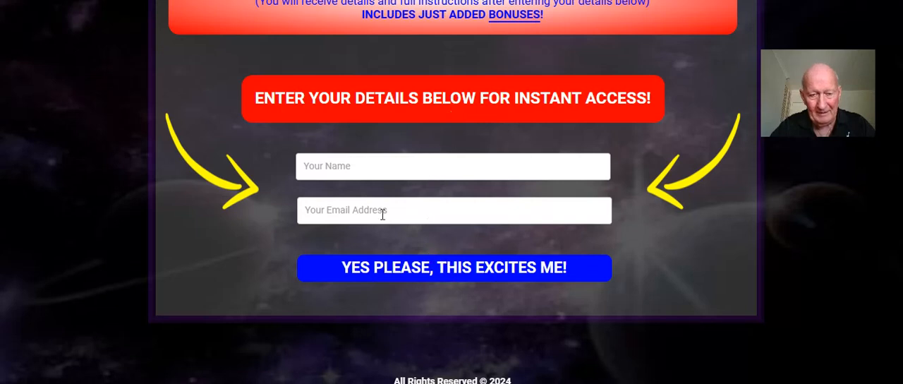
{"action": "scroll", "coordinate": [195, 255], "scroll_direction": "down", "scroll_amount": 1}
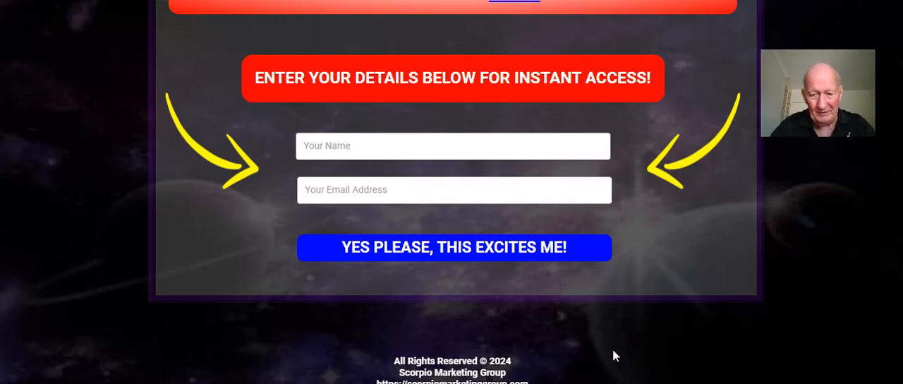
{"action": "scroll", "coordinate": [466, 226], "scroll_direction": "up", "scroll_amount": 20}
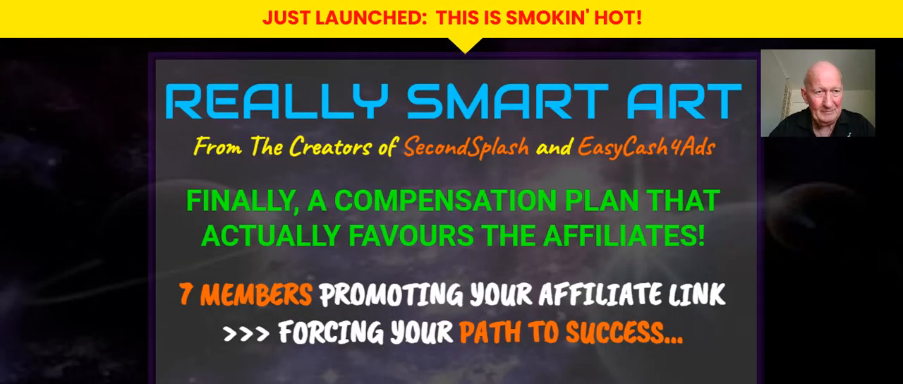
Return to the Page Manager and try to rename the ReallySmart Art Dummy campaign as ReallySmart Art Lead Capture 2
{"action": "left_click", "coordinate": [212, 1]}
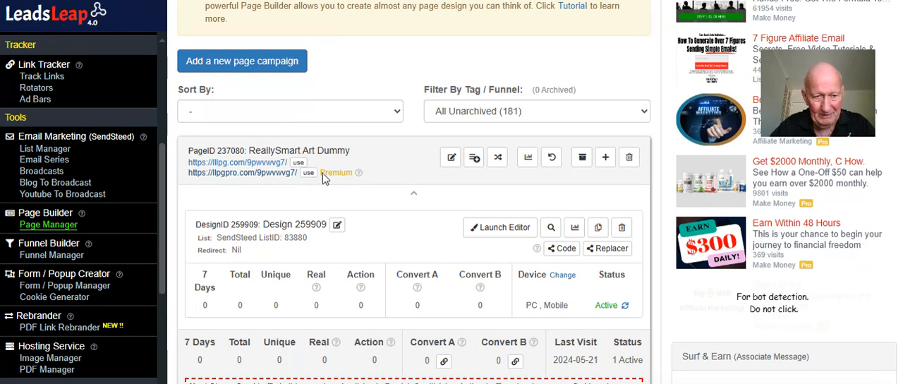
{"action": "left_click", "coordinate": [443, 158]}
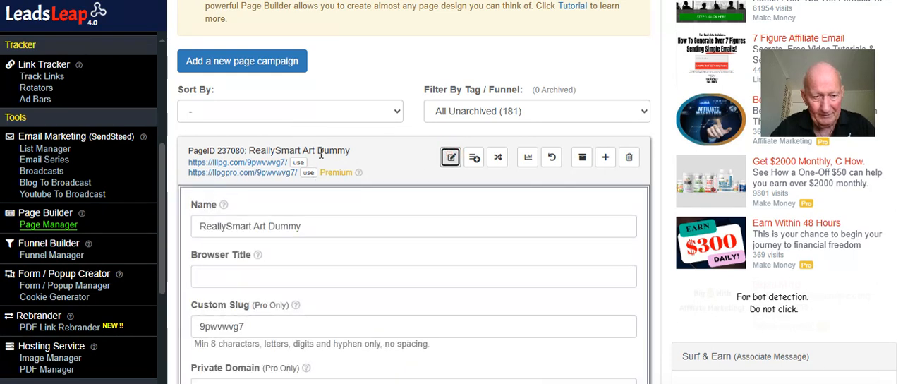
{"action": "left_click", "coordinate": [271, 227]}
{"action": "type", "text": "Lead C"}
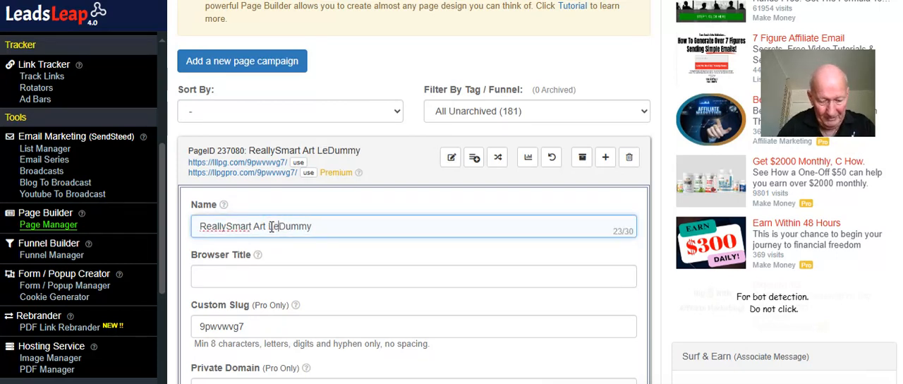
{"action": "type", "text": "apt"}
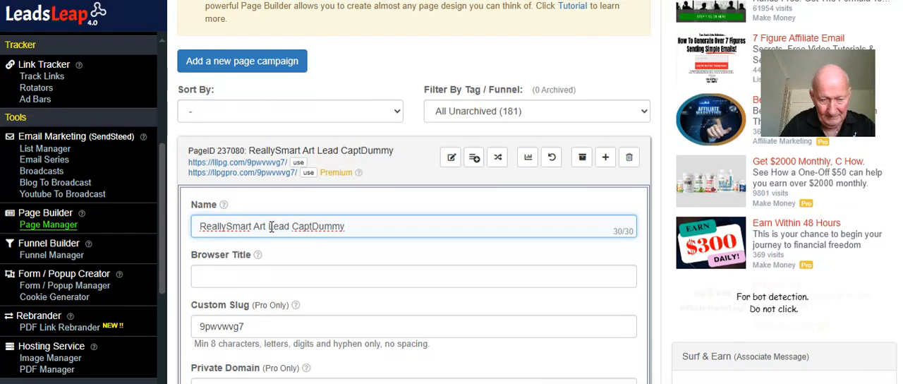
{"action": "left_click", "coordinate": [350, 226]}
{"action": "key", "text": "BackSpace"}
{"action": "key", "text": "BackSpace"}
{"action": "key", "text": "BackSpace"}
{"action": "key", "text": "BackSpace"}
{"action": "key", "text": "BackSpace"}
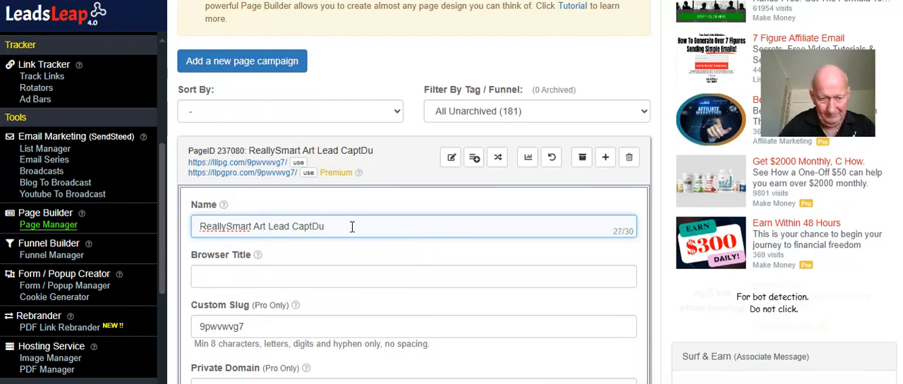
{"action": "type", "text": "y"}
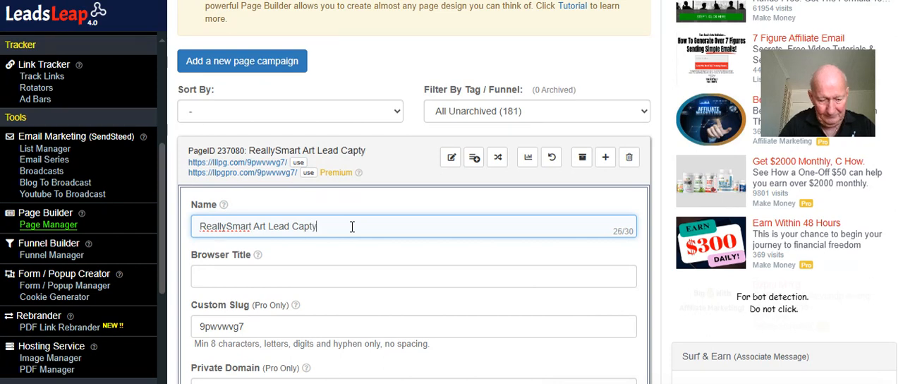
{"action": "key", "text": "BackSpace"}
{"action": "type", "text": "ure"}
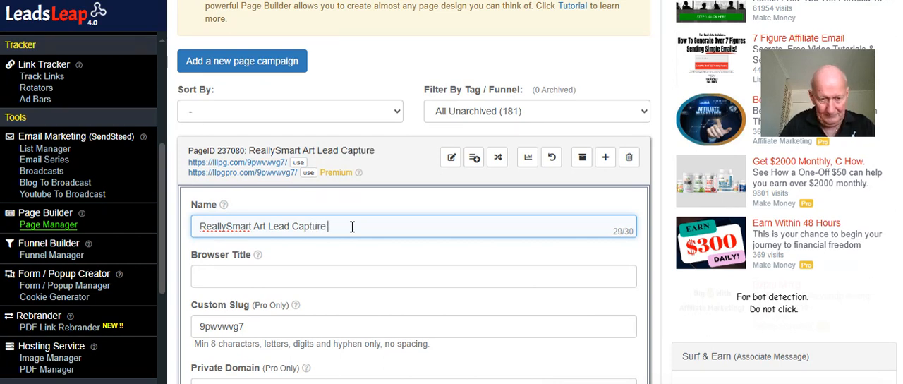
{"action": "type", "text": " D"}
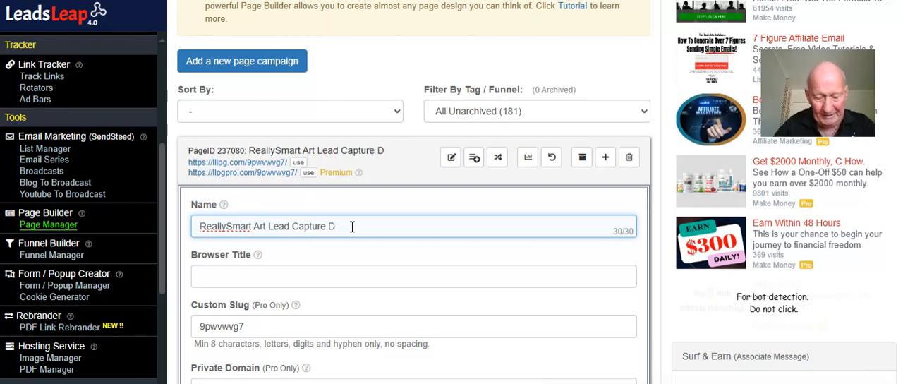
{"action": "key", "text": "BackSpace"}
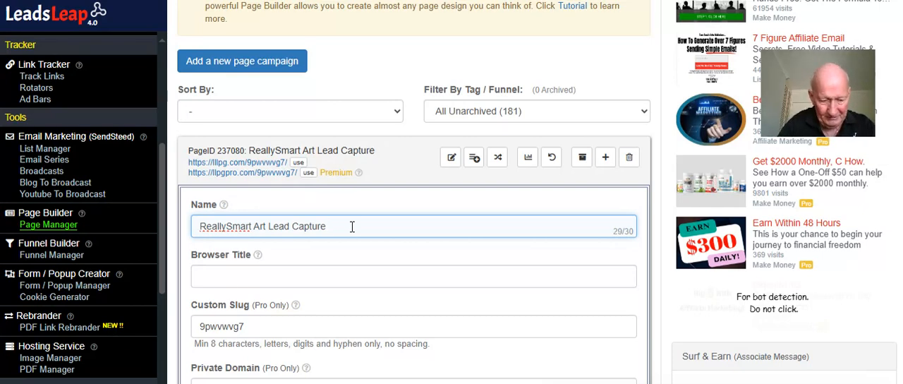
{"action": "type", "text": "#"}
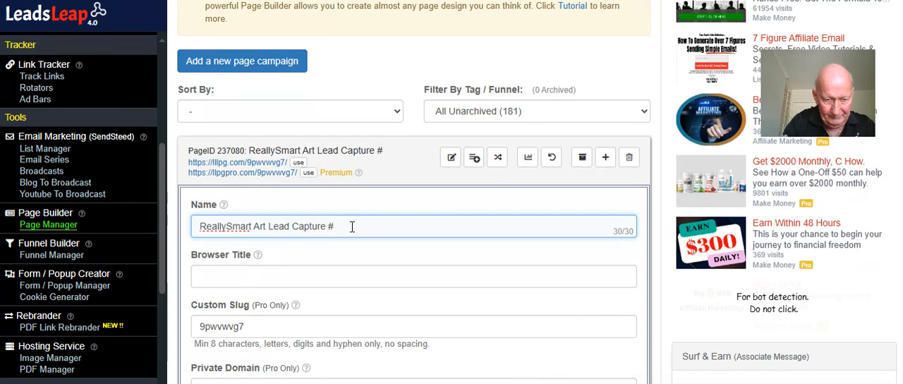
{"action": "key", "text": "BackSpace"}
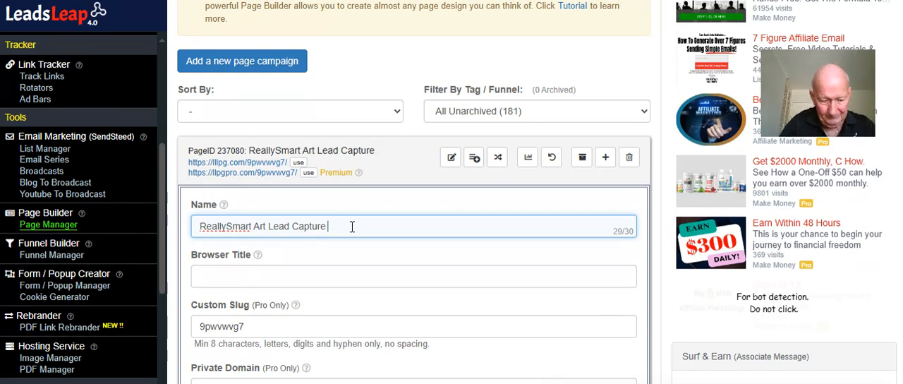
{"action": "type", "text": "2"}
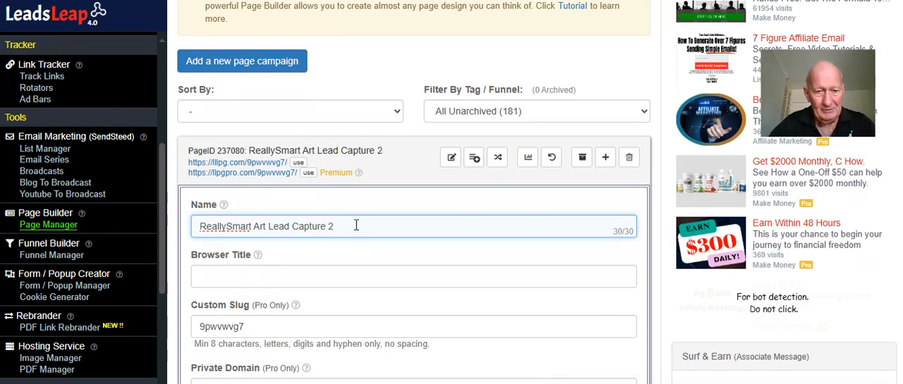
{"action": "left_click_drag", "start_coordinate": [326, 225], "coordinate": [198, 226]}
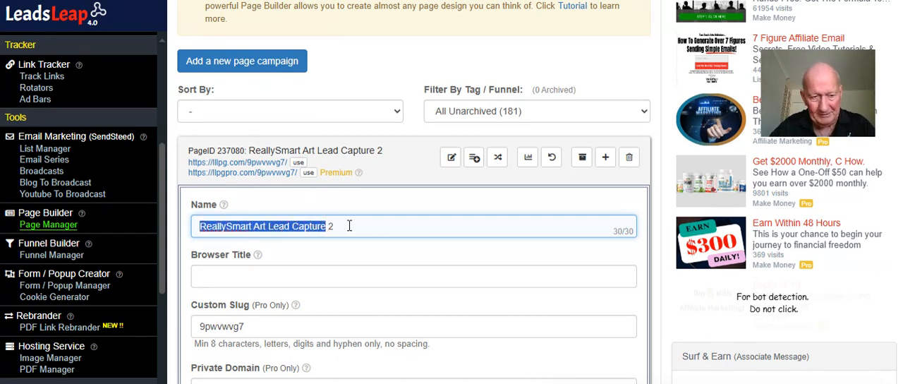
Add a new page campaign named Really Smart Art Cloning Page Dummy
{"action": "scroll", "coordinate": [348, 224], "scroll_direction": "up", "scroll_amount": 1}
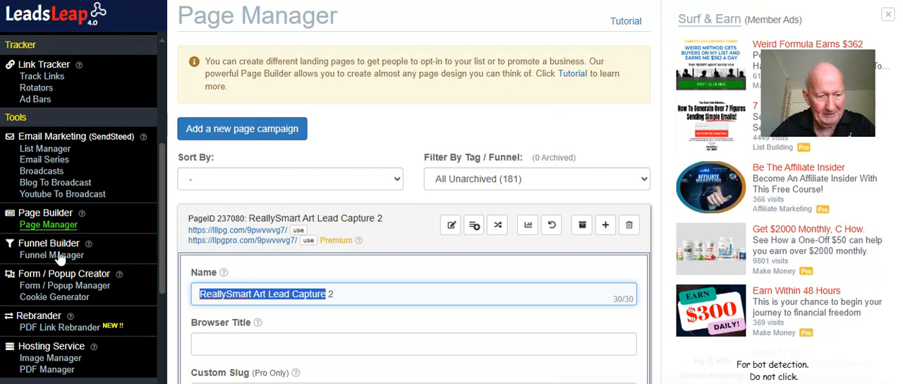
{"action": "left_click", "coordinate": [244, 135]}
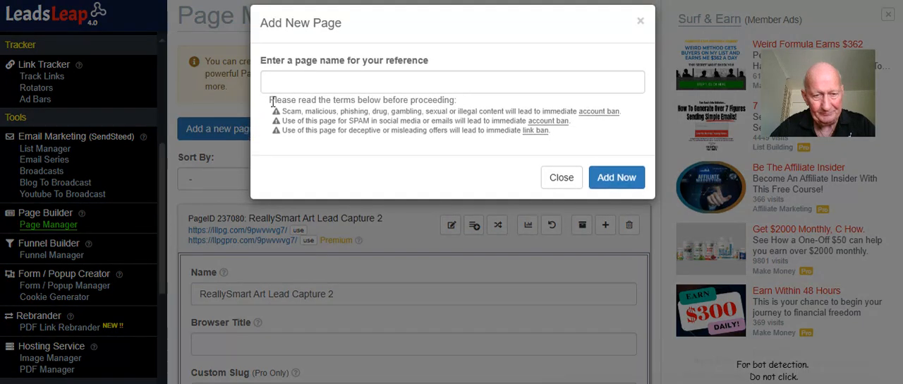
{"action": "left_click", "coordinate": [286, 88]}
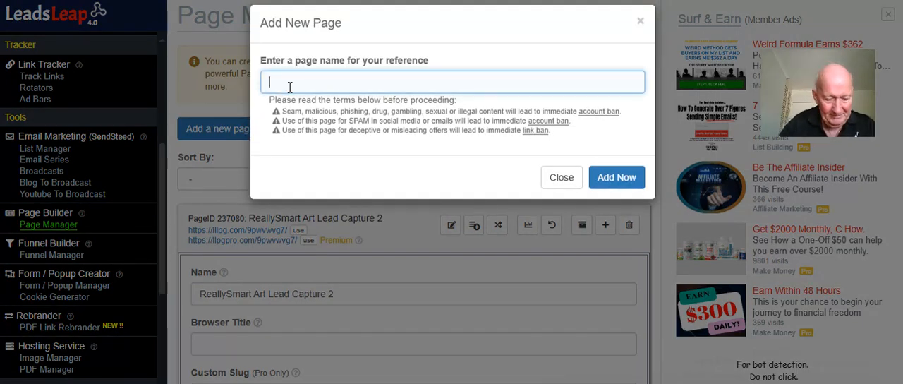
{"action": "type", "text": "Really S"}
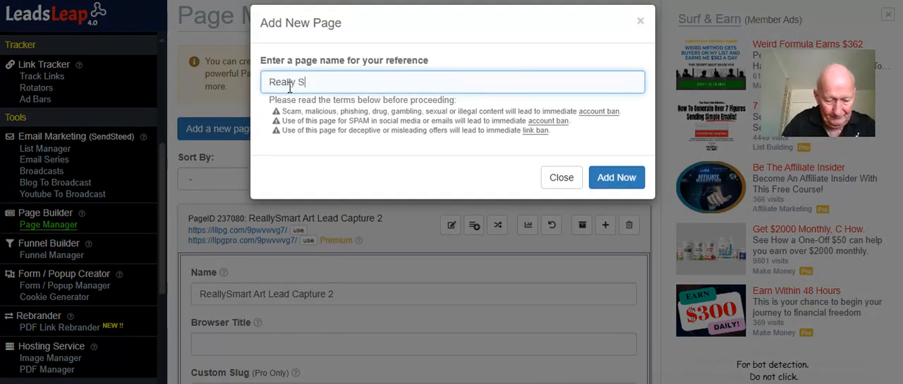
{"action": "type", "text": "mart Ar"}
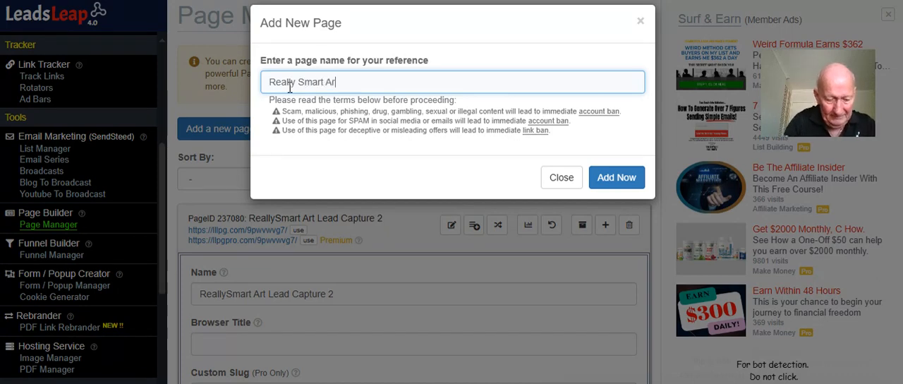
{"action": "type", "text": "t Clo"}
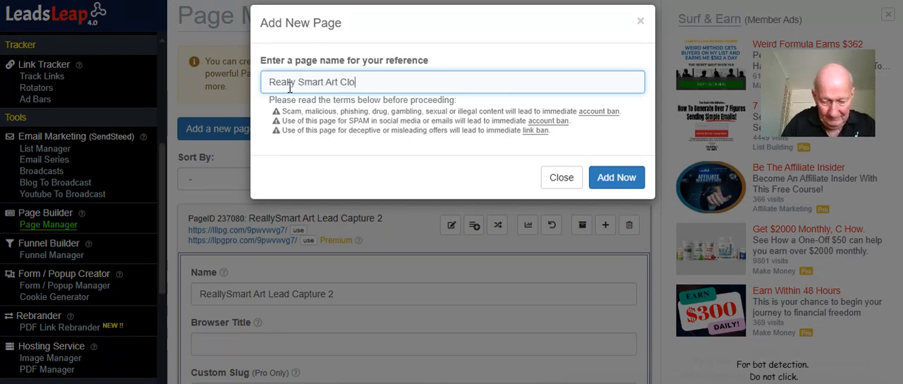
{"action": "type", "text": "ning Page "}
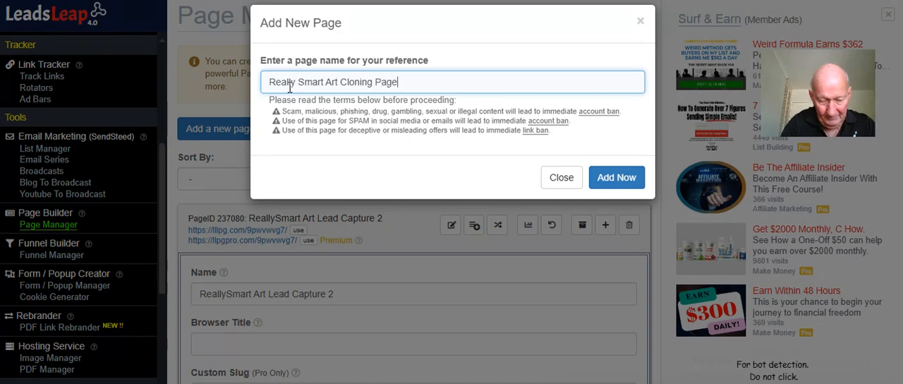
{"action": "type", "text": "Dummy"}
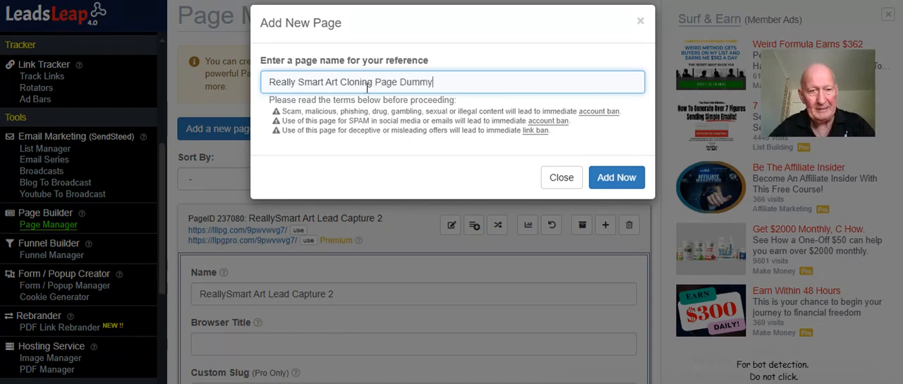
{"action": "left_click_drag", "start_coordinate": [400, 82], "coordinate": [270, 77]}
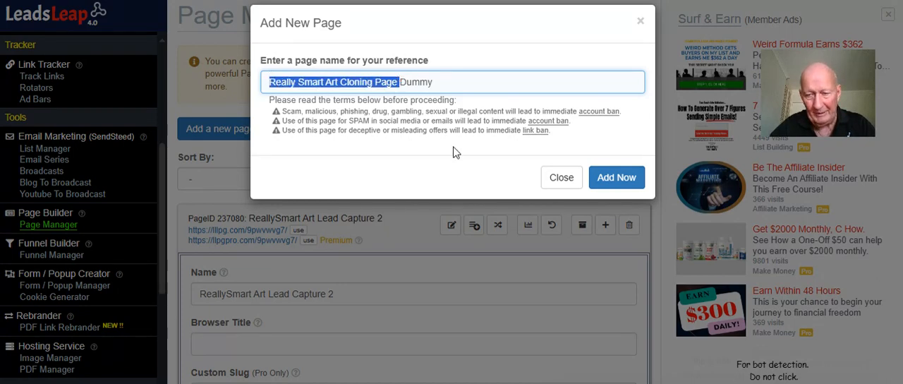
{"action": "left_click", "coordinate": [616, 180]}
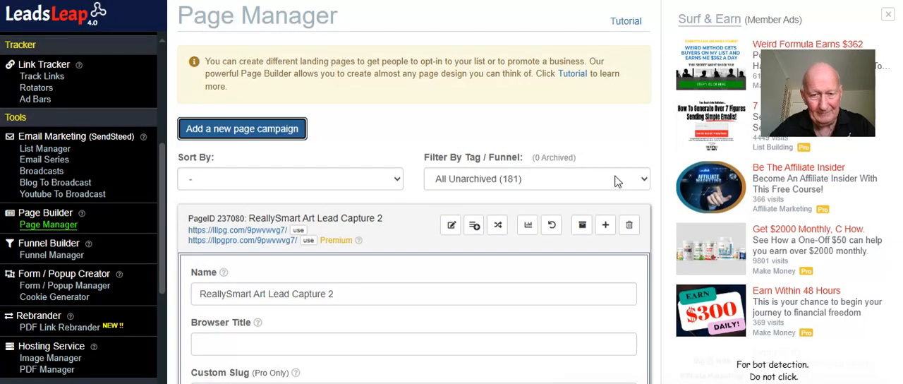
{"action": "scroll", "coordinate": [527, 170], "scroll_direction": "down", "scroll_amount": 2}
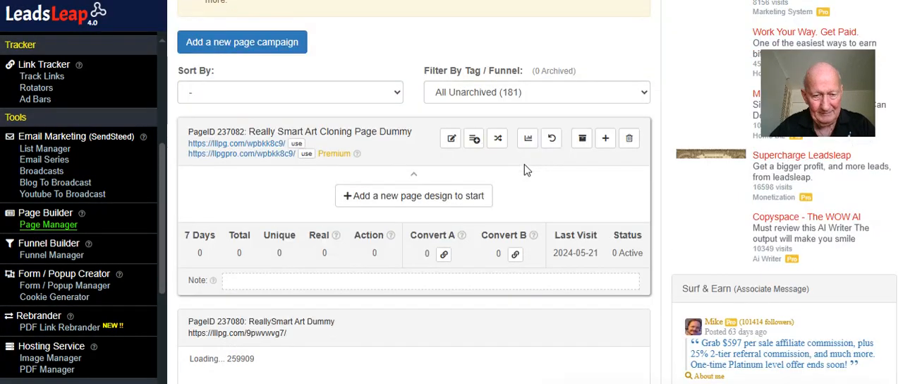
{"action": "left_click", "coordinate": [416, 197]}
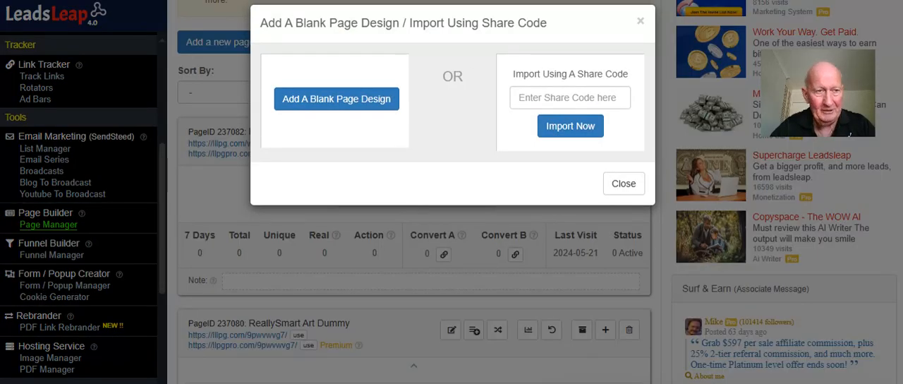
{"action": "left_click", "coordinate": [176, 1]}
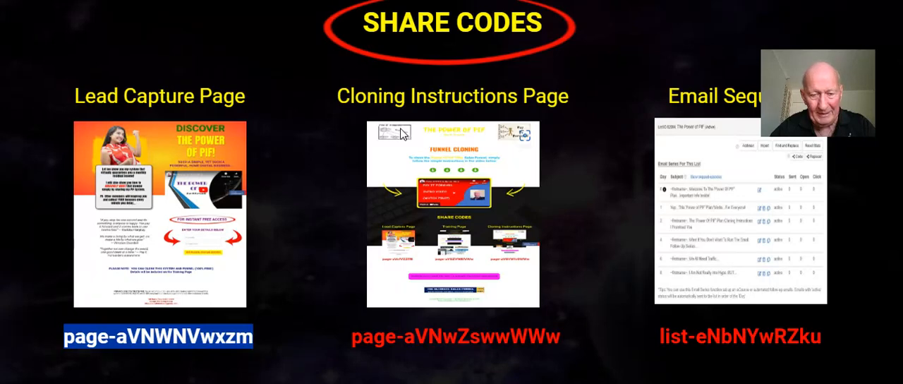
{"action": "left_click_drag", "start_coordinate": [351, 337], "coordinate": [560, 338]}
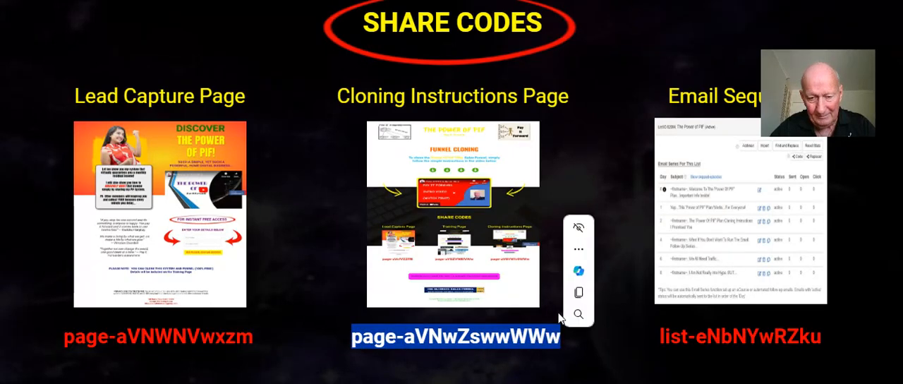
{"action": "left_click", "coordinate": [579, 292]}
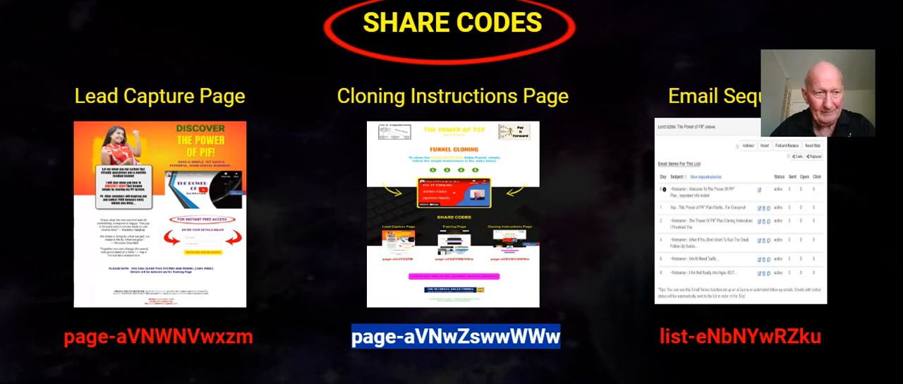
{"action": "left_click", "coordinate": [152, 0]}
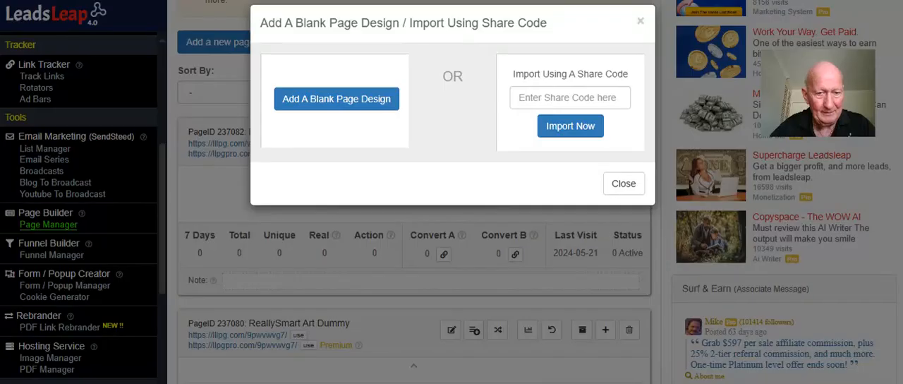
{"action": "right_click", "coordinate": [520, 96]}
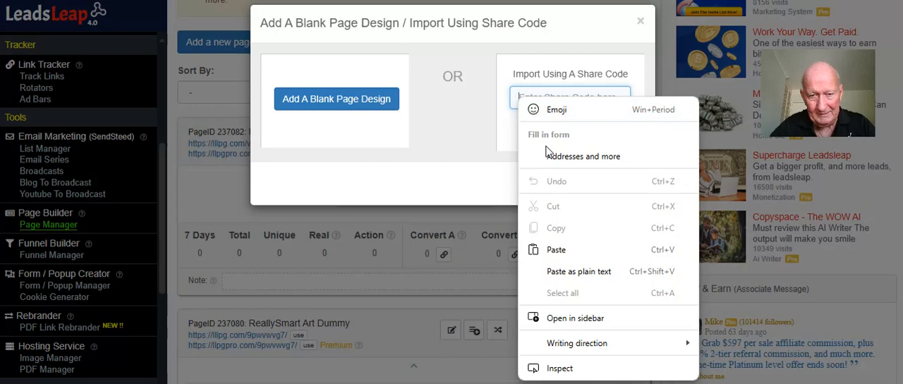
{"action": "left_click", "coordinate": [561, 250]}
{"action": "left_click", "coordinate": [568, 131]}
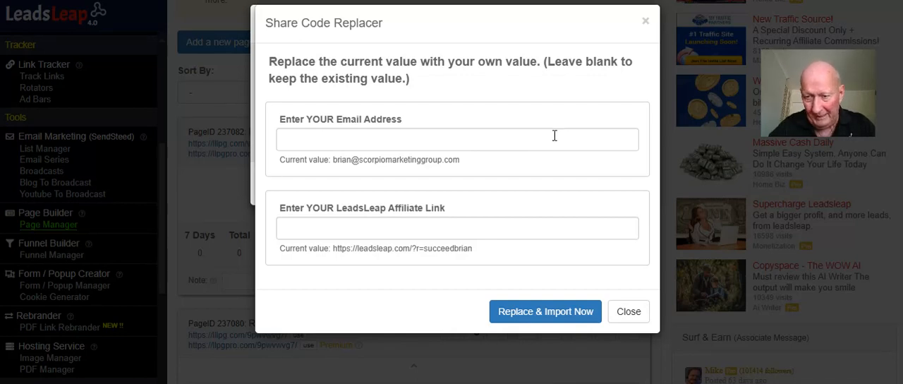
Fill in the replacement email address in the Share Code Replacer by copying its current value
{"action": "left_click_drag", "start_coordinate": [462, 161], "coordinate": [336, 177]}
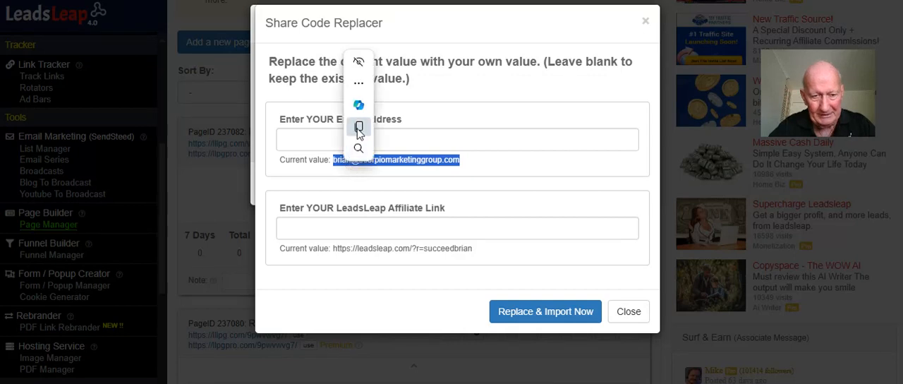
{"action": "left_click", "coordinate": [359, 128]}
{"action": "right_click", "coordinate": [334, 139]}
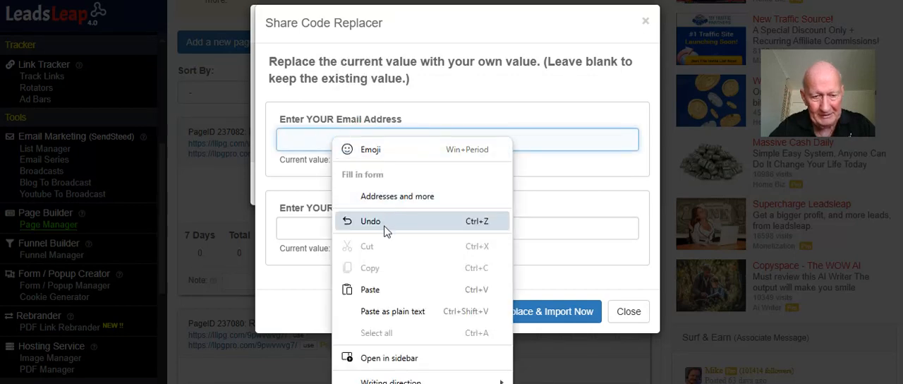
{"action": "left_click", "coordinate": [388, 290]}
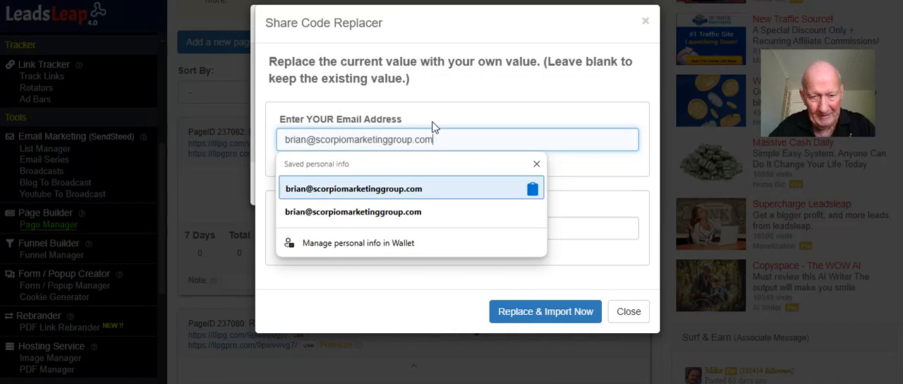
{"action": "left_click", "coordinate": [599, 160]}
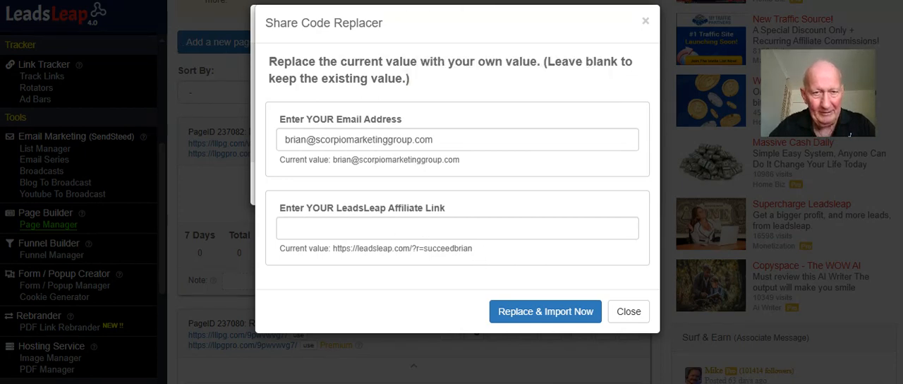
Open the account's Affiliate Links & Tools page and select the LeadsLeap homepage affiliate link
{"action": "left_click", "coordinate": [466, 0]}
{"action": "scroll", "coordinate": [63, 108], "scroll_direction": "down", "scroll_amount": 4}
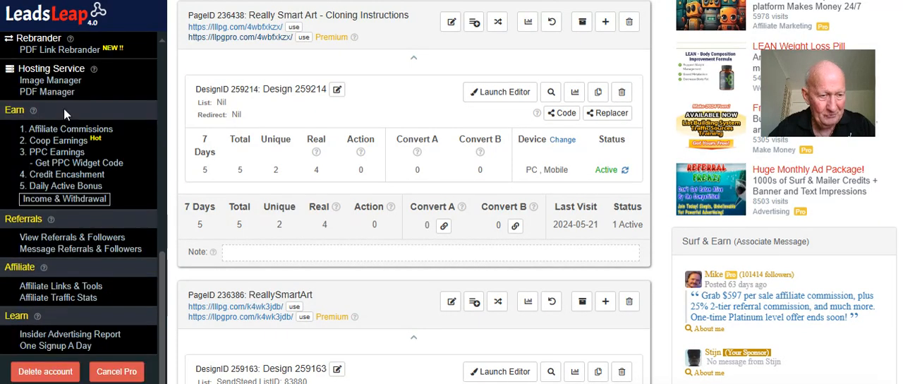
{"action": "left_click", "coordinate": [71, 288]}
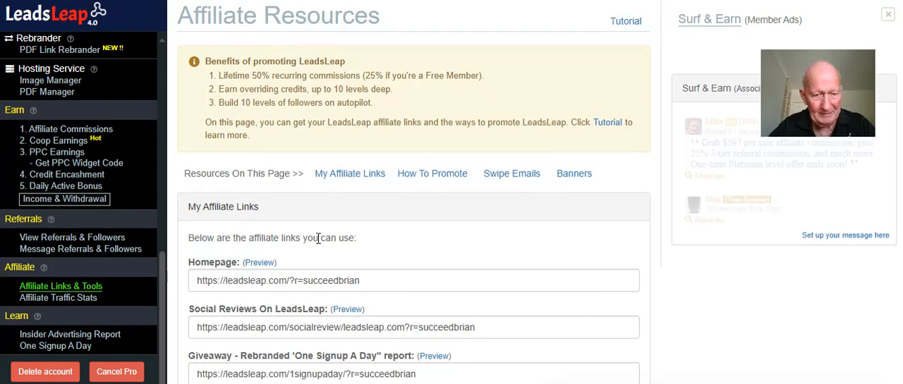
{"action": "left_click_drag", "start_coordinate": [367, 280], "coordinate": [199, 281]}
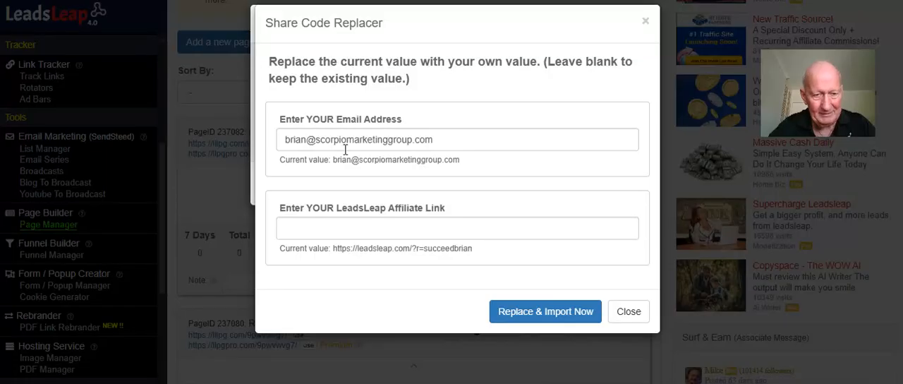
Try to import the cloning page design with the clipboard's email address as the replacement affiliate link, and clear that field
{"action": "right_click", "coordinate": [336, 221]}
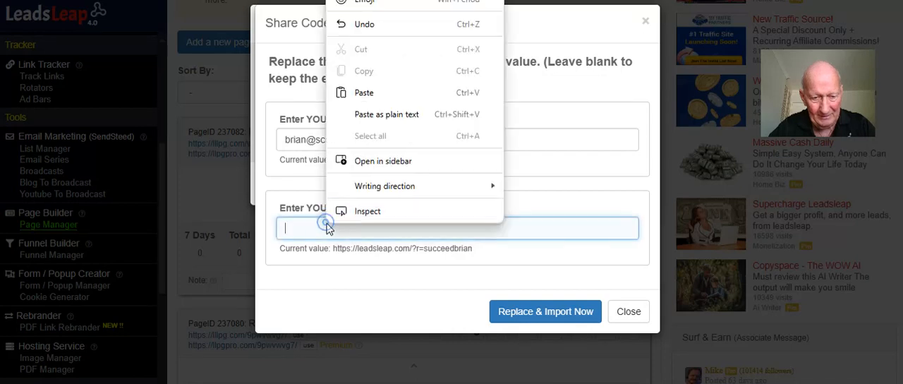
{"action": "left_click", "coordinate": [374, 94]}
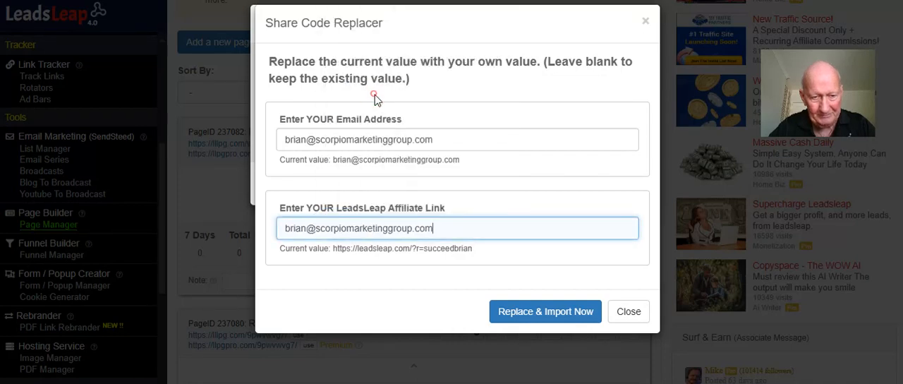
{"action": "left_click", "coordinate": [525, 314]}
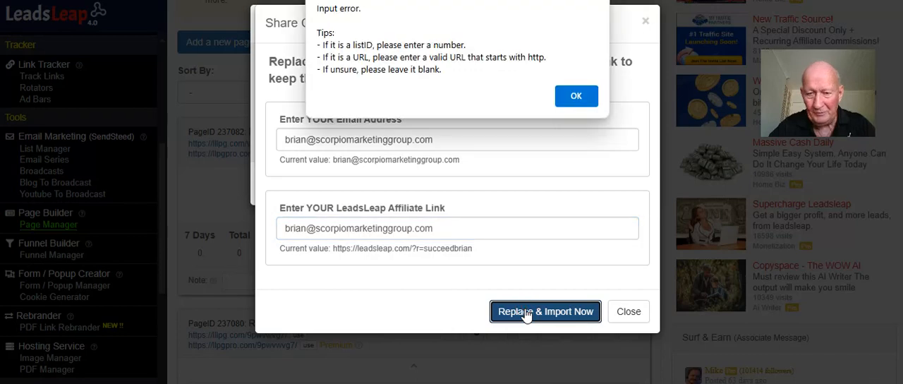
{"action": "left_click", "coordinate": [576, 96]}
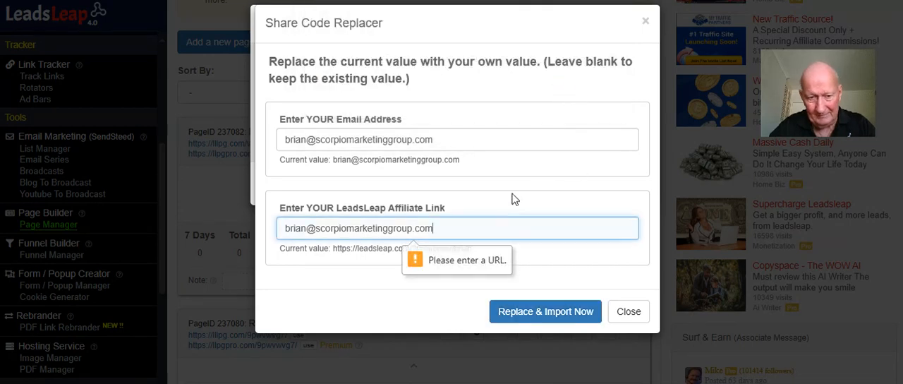
{"action": "left_click_drag", "start_coordinate": [462, 231], "coordinate": [279, 232]}
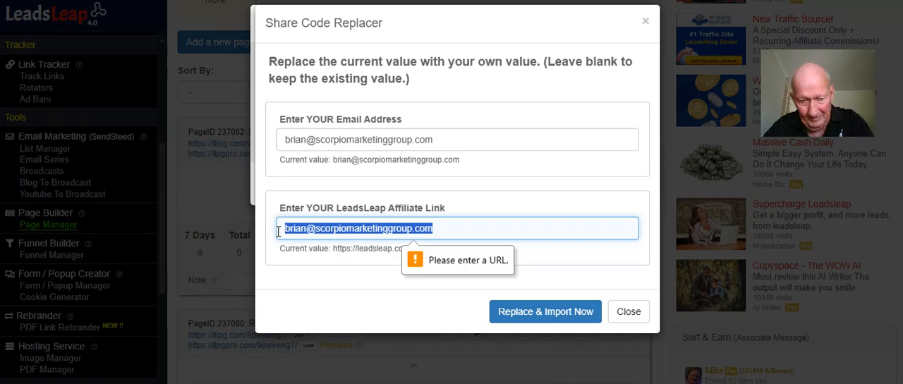
{"action": "key", "text": "BackSpace"}
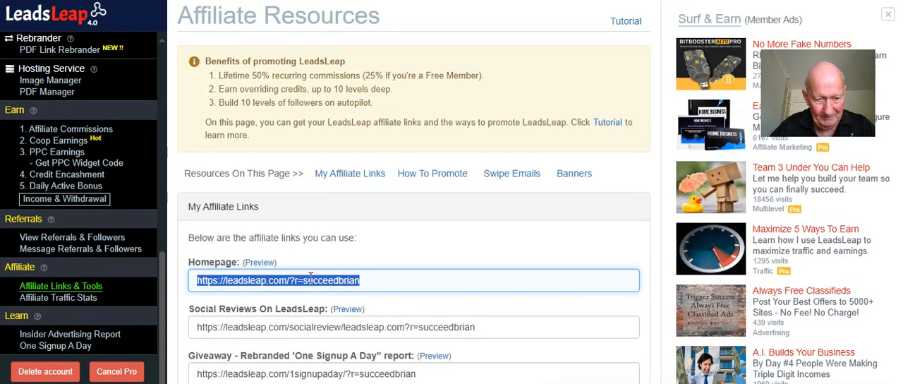
Copy the homepage affiliate link into the Share Code Replacer as the LeadsLeap affiliate link and import the page design
{"action": "right_click", "coordinate": [309, 282]}
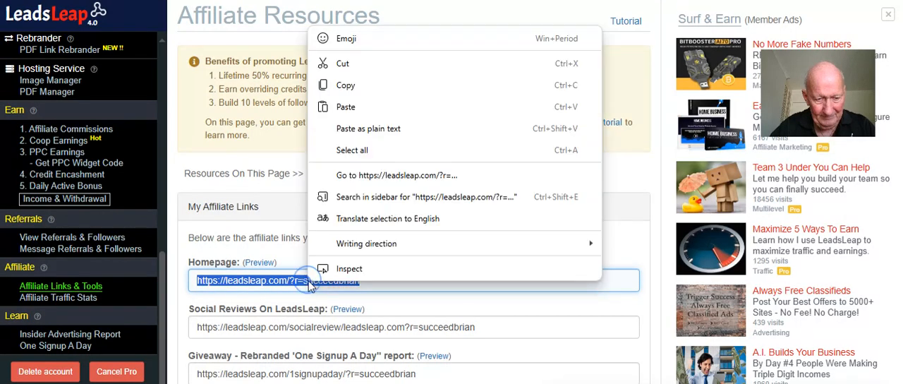
{"action": "left_click", "coordinate": [359, 86]}
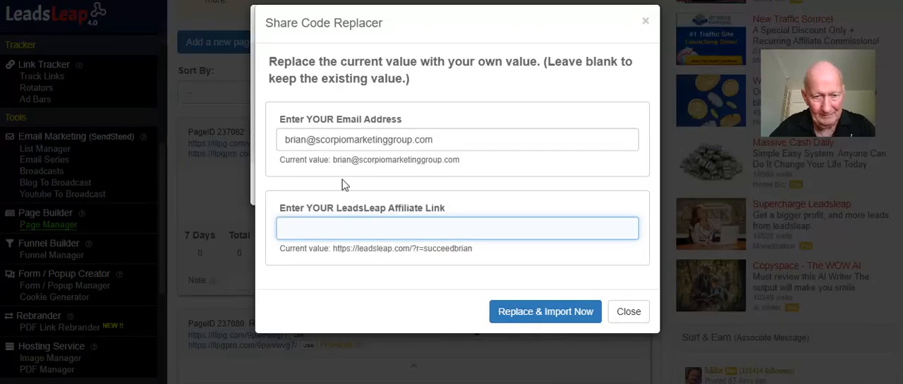
{"action": "right_click", "coordinate": [315, 230]}
{"action": "left_click", "coordinate": [356, 102]}
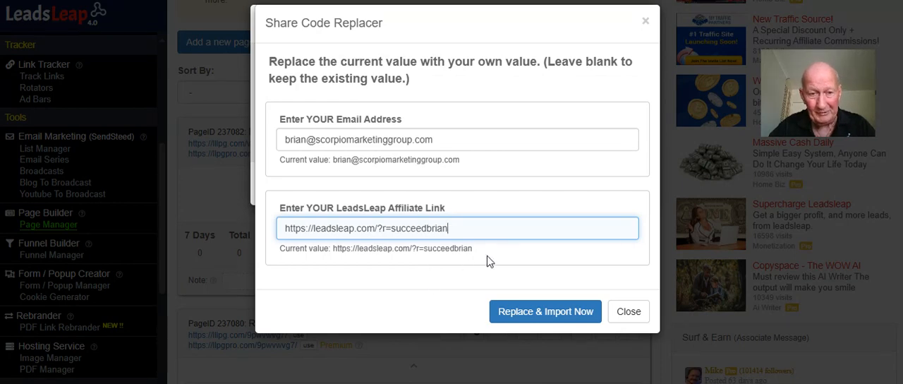
{"action": "left_click", "coordinate": [547, 315]}
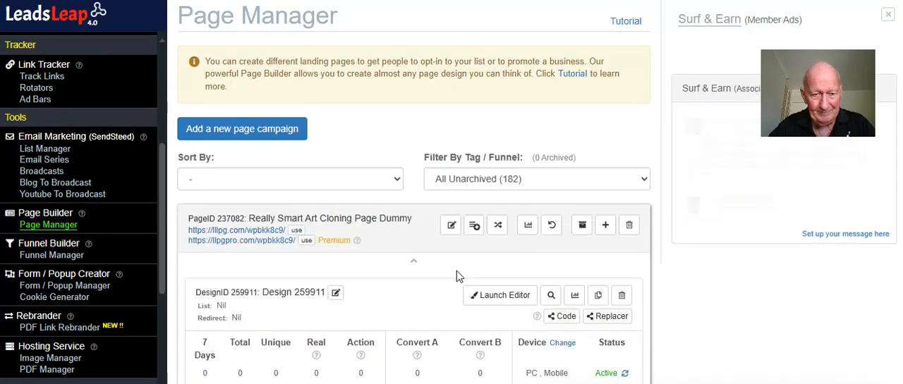
Open the Premium link of the Really Smart Art Cloning Page Dummy campaign and examine the published page
{"action": "scroll", "coordinate": [457, 271], "scroll_direction": "down", "scroll_amount": 1}
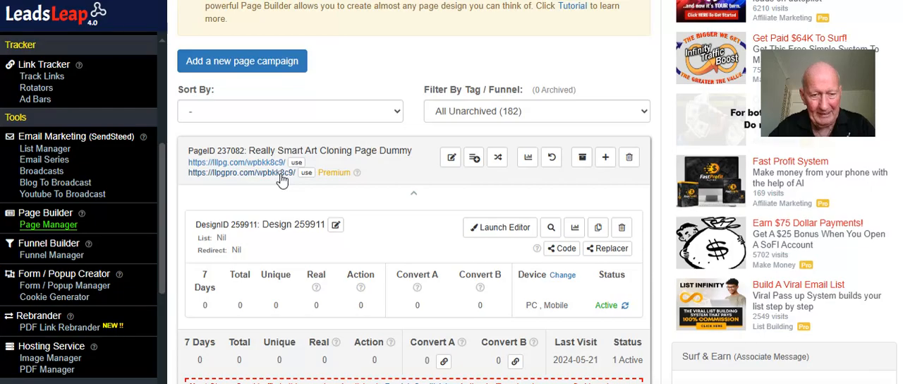
{"action": "left_click", "coordinate": [283, 180]}
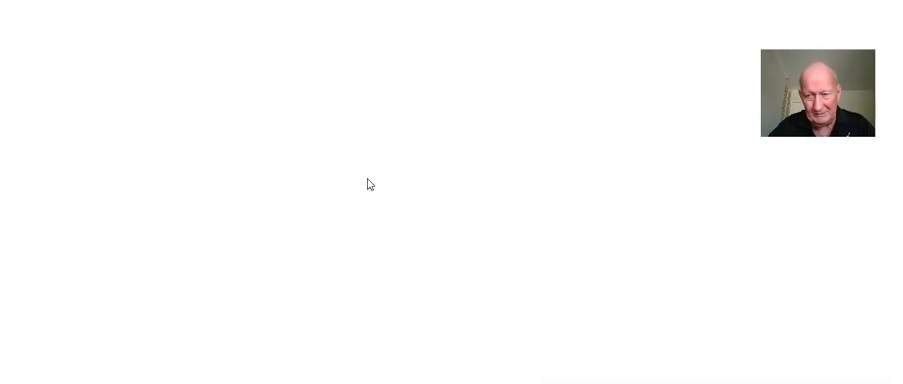
{"action": "scroll", "coordinate": [375, 176], "scroll_direction": "down", "scroll_amount": 5}
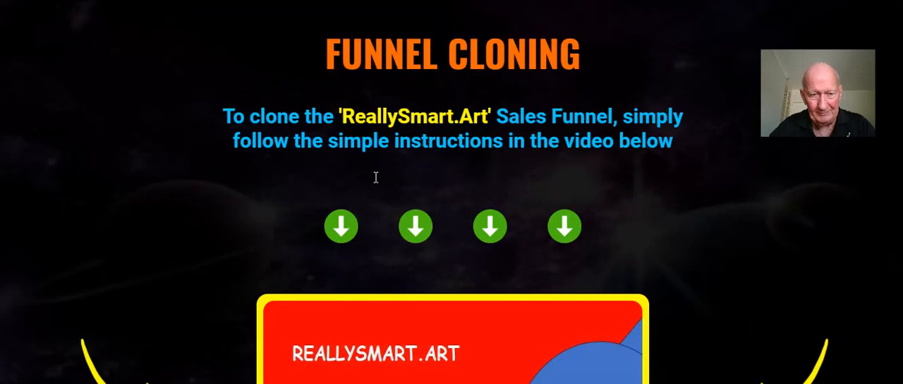
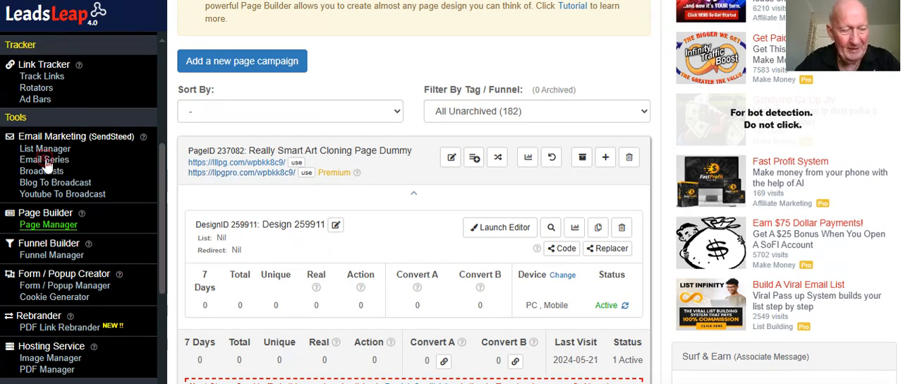
{"action": "left_click", "coordinate": [44, 160]}
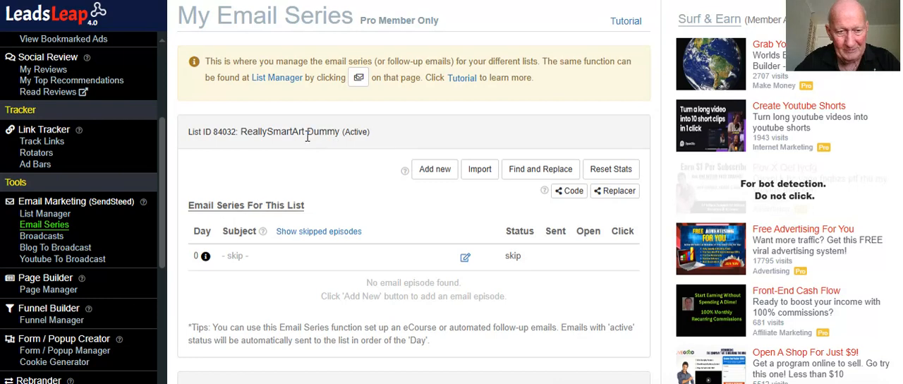
{"action": "left_click_drag", "start_coordinate": [307, 134], "coordinate": [240, 134]}
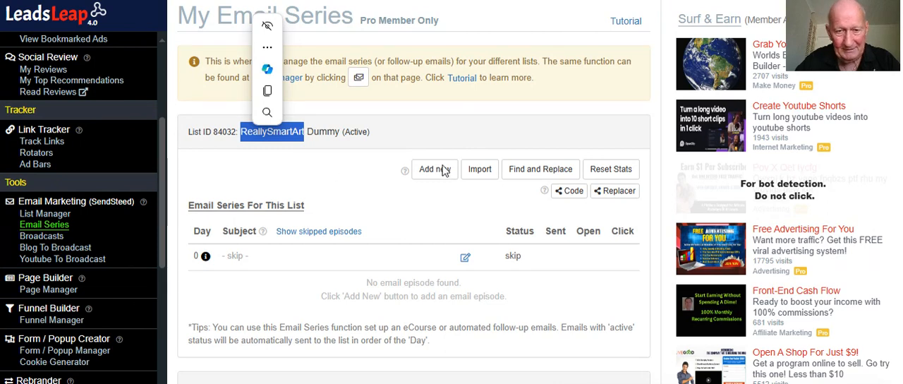
{"action": "left_click", "coordinate": [479, 175]}
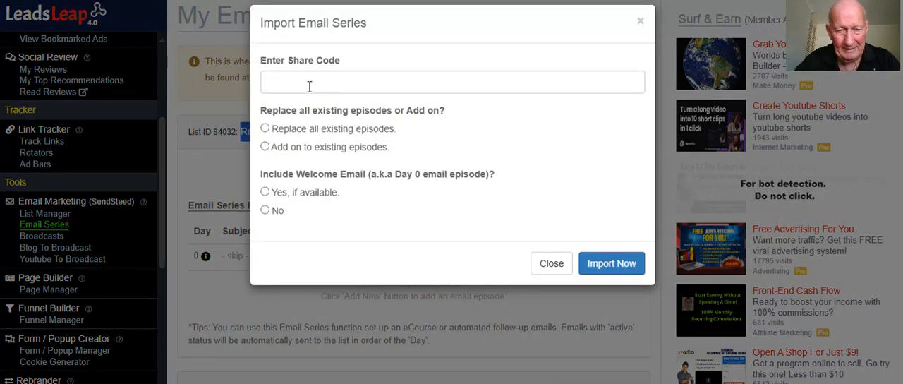
{"action": "right_click", "coordinate": [309, 84]}
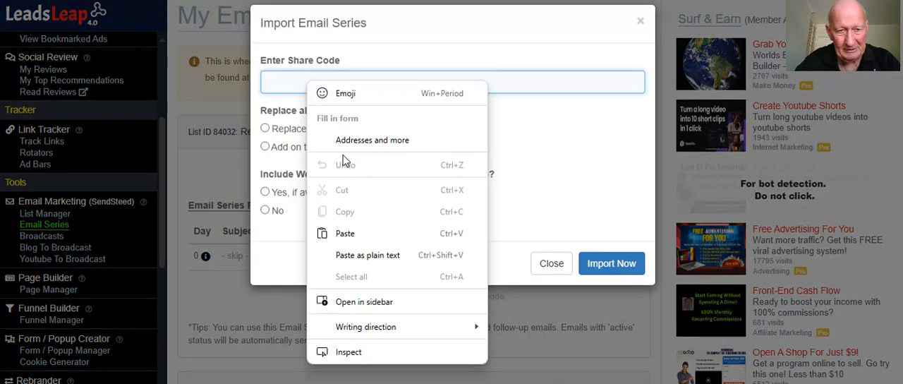
{"action": "left_click", "coordinate": [368, 233]}
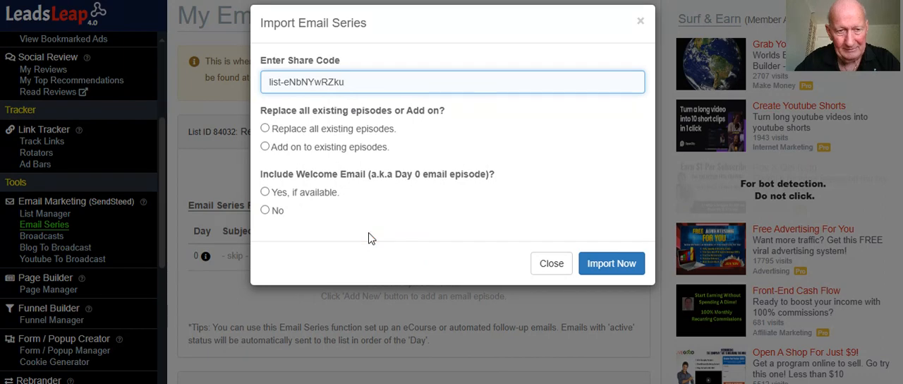
{"action": "left_click", "coordinate": [265, 130]}
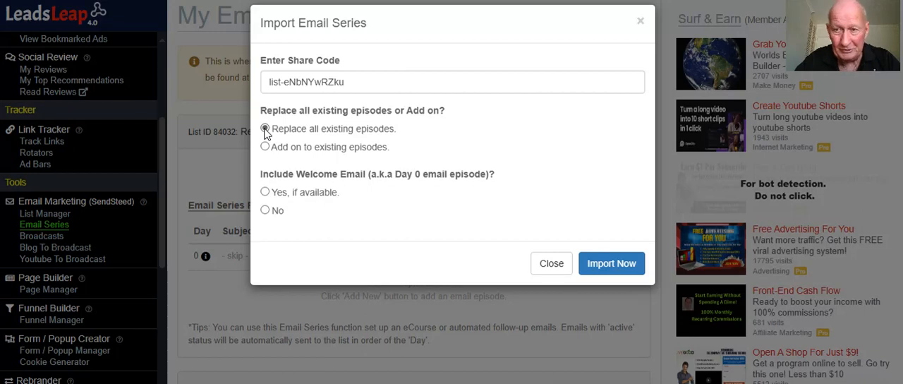
{"action": "left_click", "coordinate": [266, 194]}
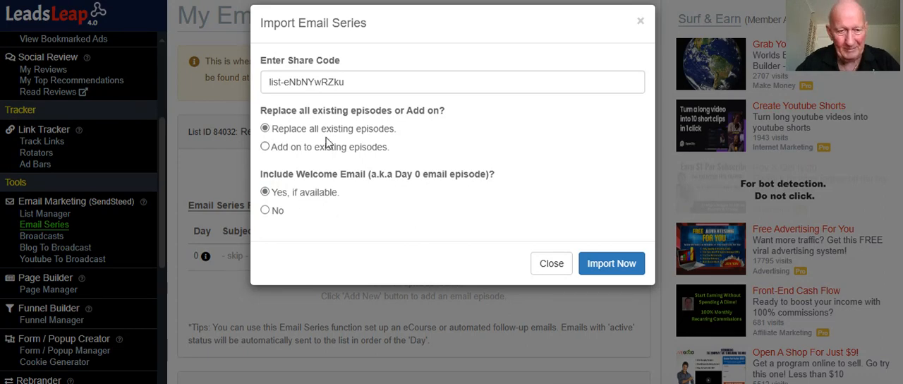
{"action": "left_click", "coordinate": [611, 264]}
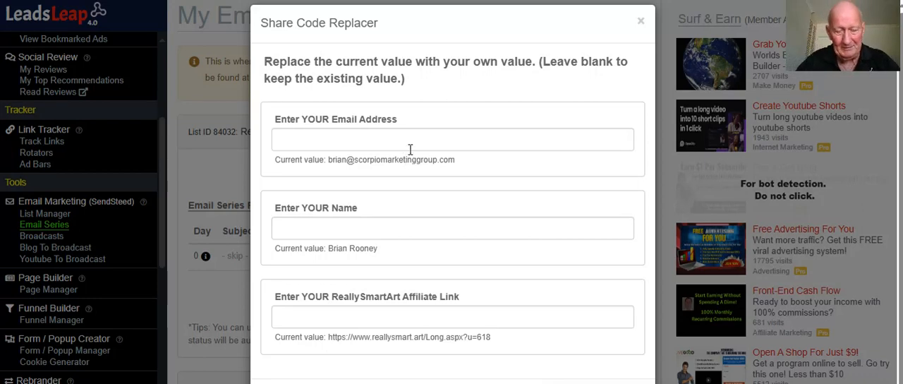
Copy the current email address in the Share Code Replacer and enter it as the replacement email address
{"action": "left_click_drag", "start_coordinate": [465, 160], "coordinate": [327, 161]}
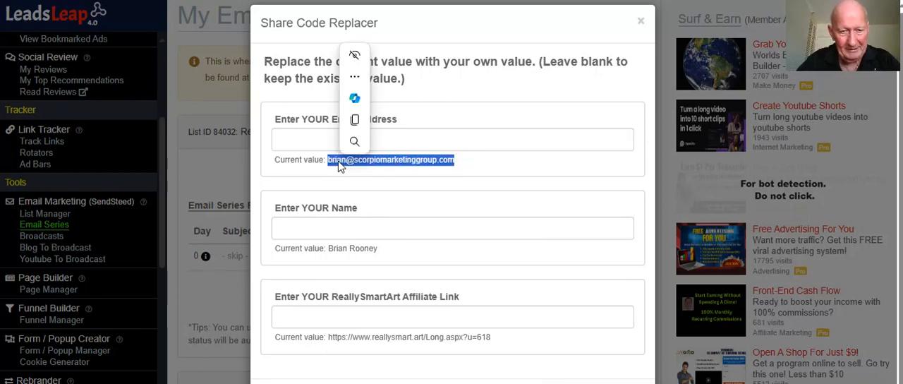
{"action": "left_click", "coordinate": [355, 118]}
{"action": "right_click", "coordinate": [318, 137]}
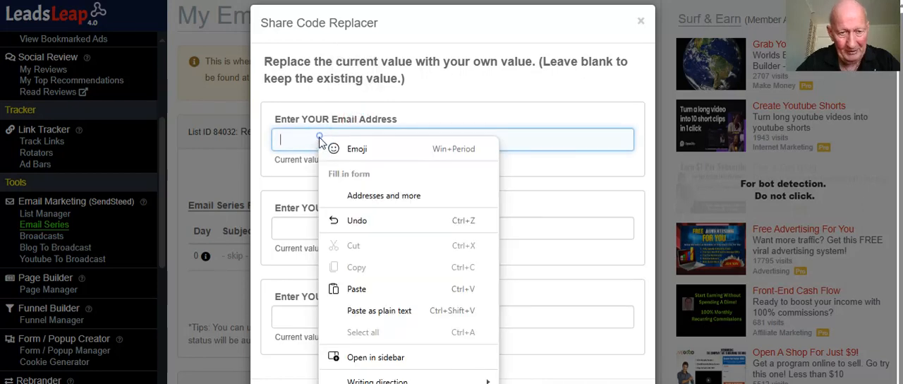
{"action": "left_click", "coordinate": [373, 288]}
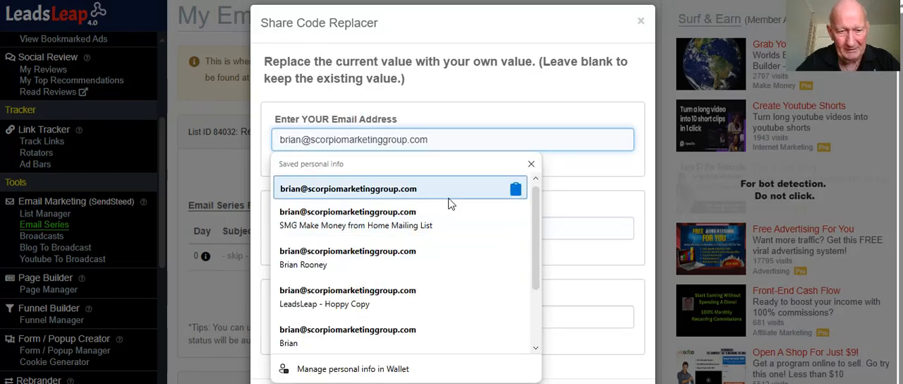
{"action": "left_click", "coordinate": [596, 192]}
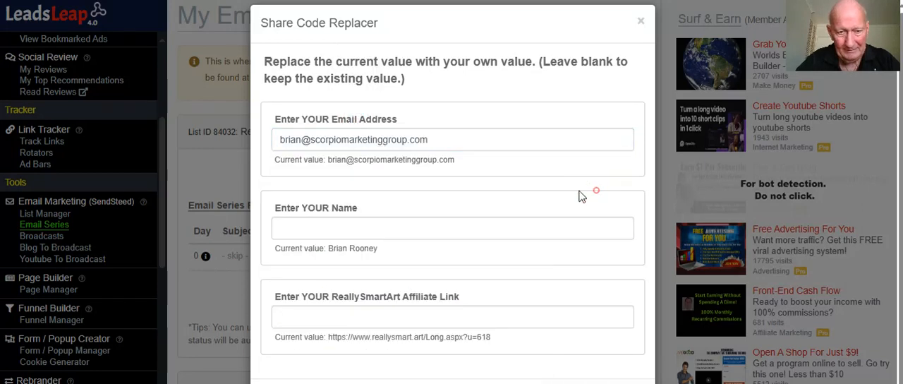
Enter the owner's full name as the replacement name in the Share Code Replacer
{"action": "left_click", "coordinate": [364, 229]}
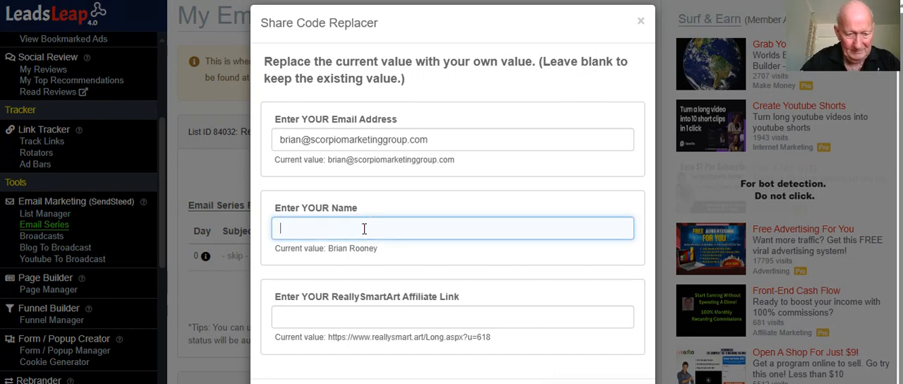
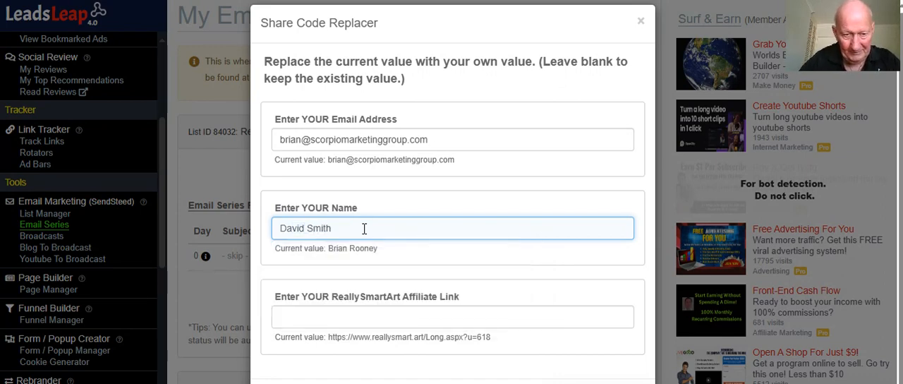
{"action": "left_click_drag", "start_coordinate": [350, 226], "coordinate": [265, 233]}
{"action": "scroll", "coordinate": [353, 231], "scroll_direction": "down", "scroll_amount": 1}
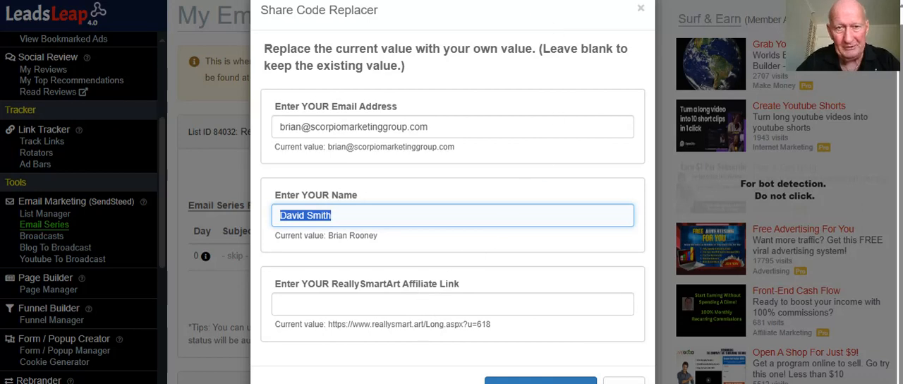
Switch to the ReallySmartArt account and open its Affiliate Links page to examine the main affiliate link
{"action": "left_click", "coordinate": [418, 0]}
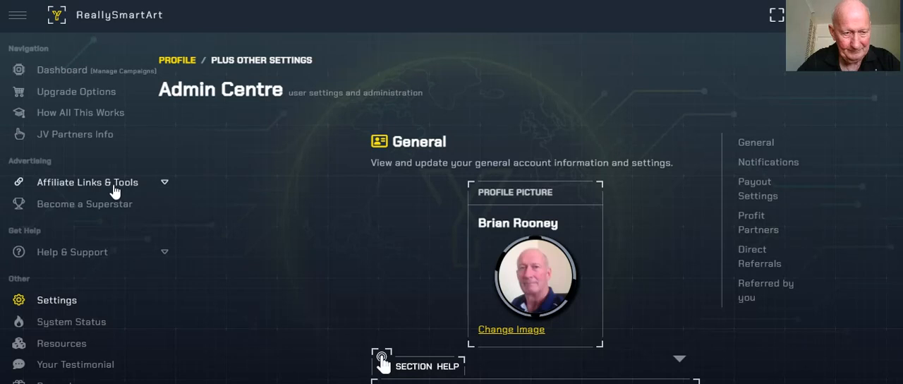
{"action": "left_click", "coordinate": [115, 189]}
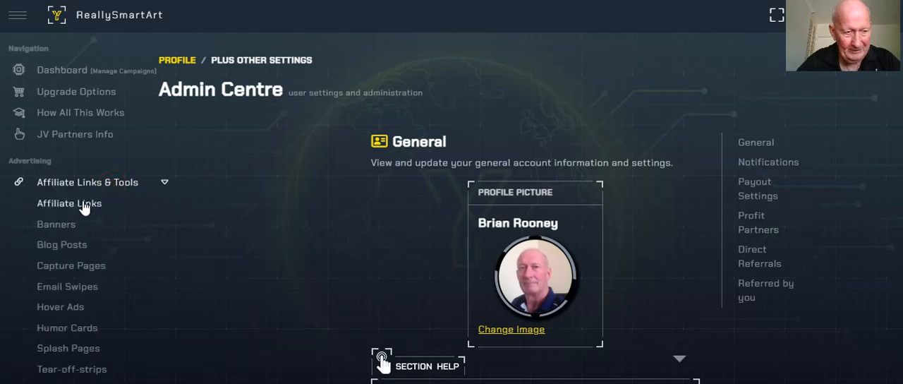
{"action": "left_click", "coordinate": [83, 201]}
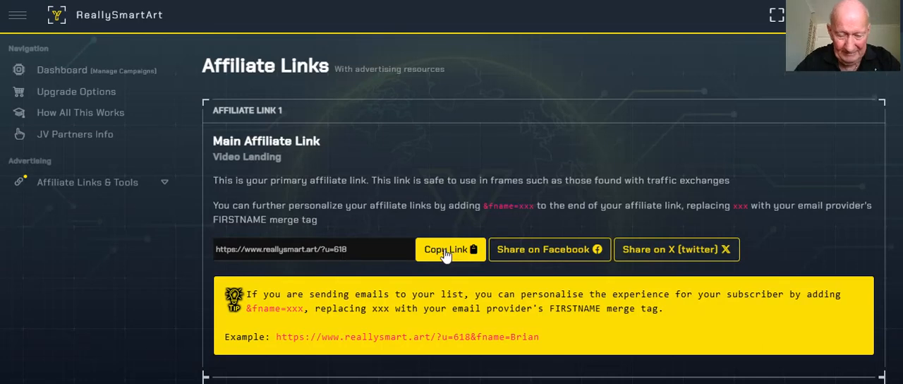
Browse the ReallySmartArt capture pages and copy the link of the one with the yellow face wearing glasses
{"action": "left_click", "coordinate": [95, 185]}
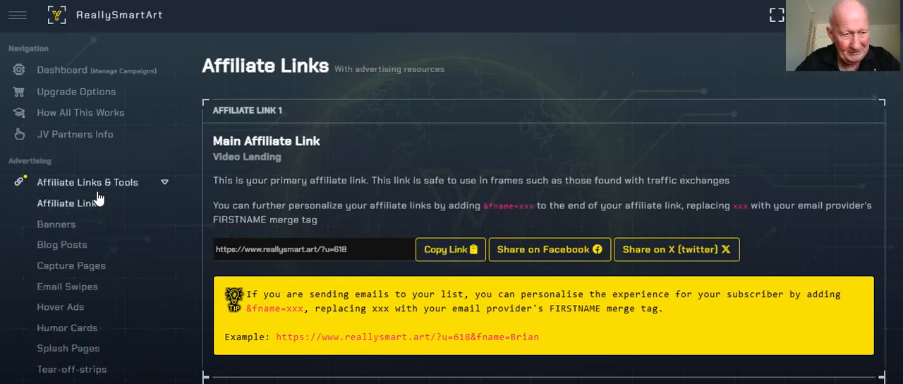
{"action": "left_click", "coordinate": [83, 272]}
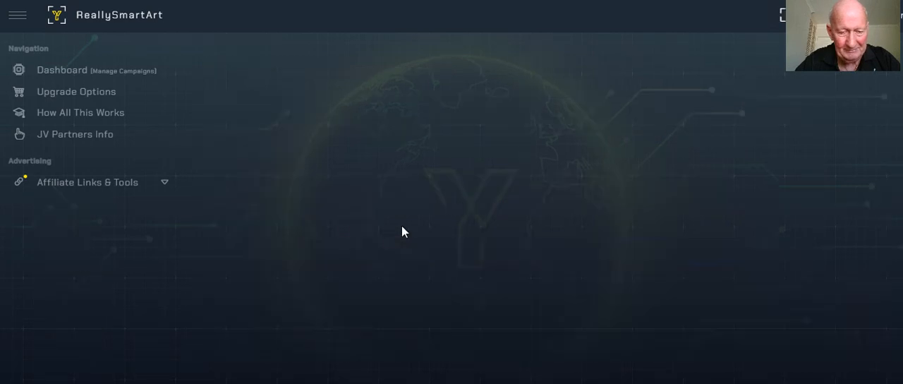
{"action": "scroll", "coordinate": [412, 230], "scroll_direction": "down", "scroll_amount": 4}
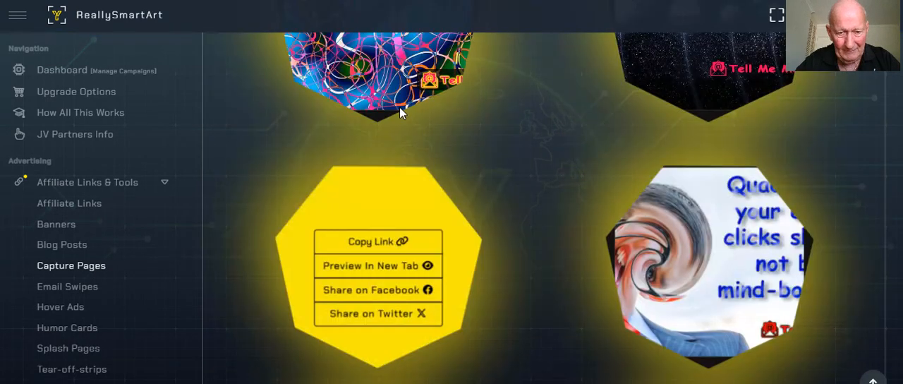
{"action": "scroll", "coordinate": [393, 219], "scroll_direction": "up", "scroll_amount": 3}
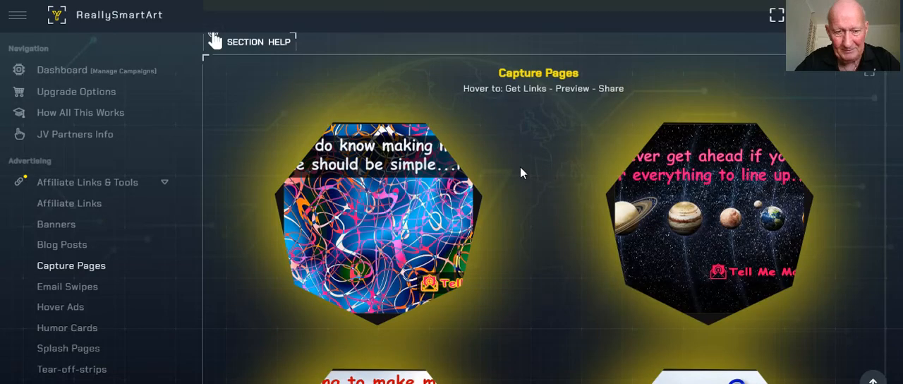
{"action": "mouse_move", "coordinate": [410, 176]}
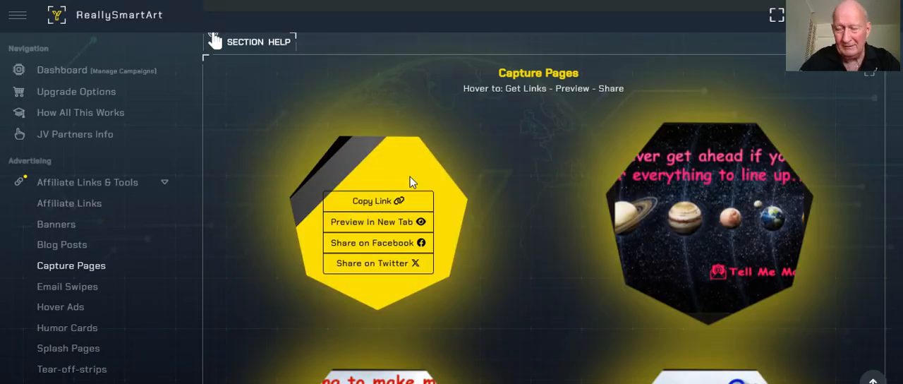
{"action": "left_click", "coordinate": [369, 203]}
{"action": "scroll", "coordinate": [557, 209], "scroll_direction": "down", "scroll_amount": 4}
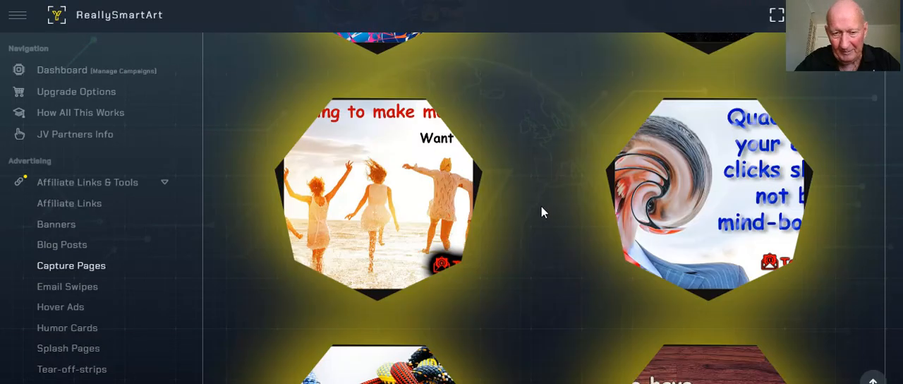
{"action": "scroll", "coordinate": [541, 206], "scroll_direction": "down", "scroll_amount": 5}
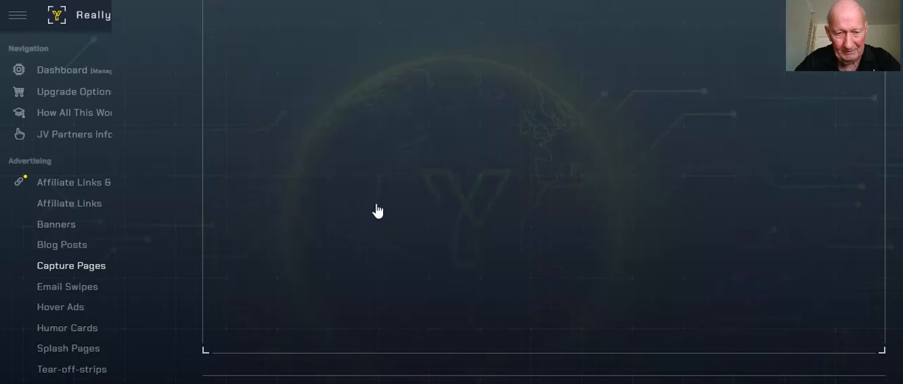
{"action": "mouse_move", "coordinate": [375, 203]}
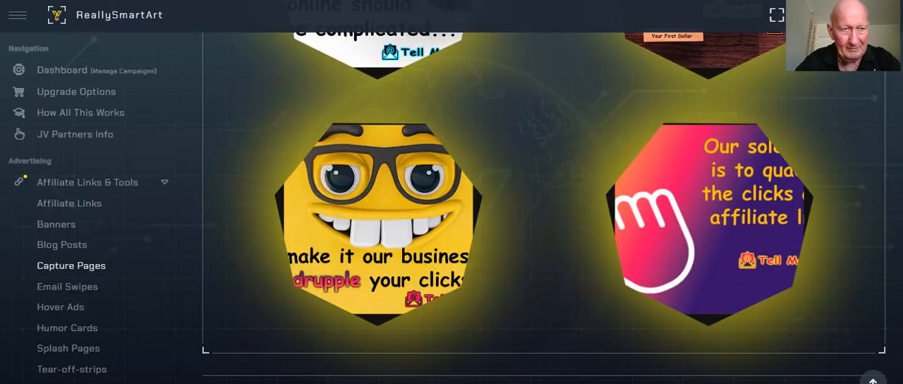
Return to LeadsLeap, enter the copied c/7.aspx capture page link as the ReallySmartArt affiliate link, and check its page number and affiliate ID
{"action": "left_click", "coordinate": [141, 1]}
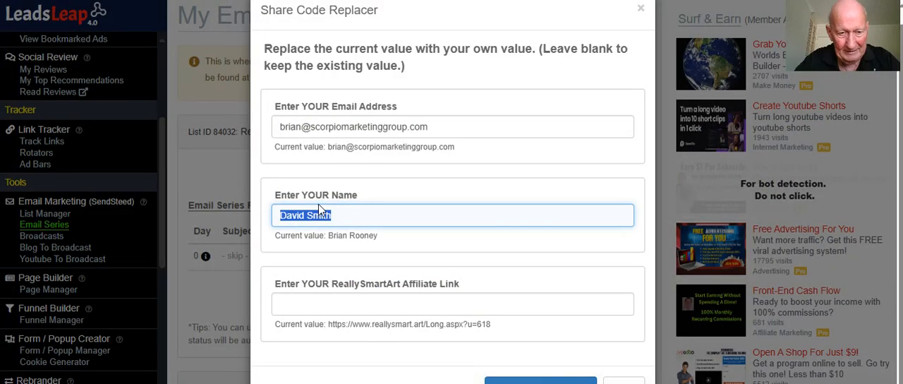
{"action": "right_click", "coordinate": [306, 306]}
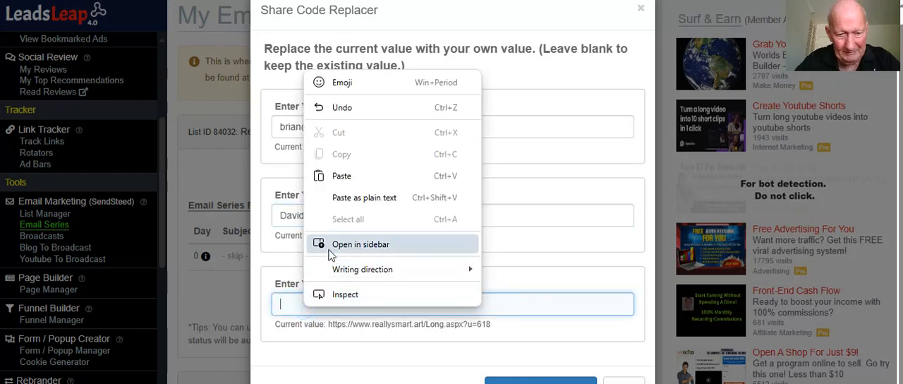
{"action": "left_click", "coordinate": [343, 175]}
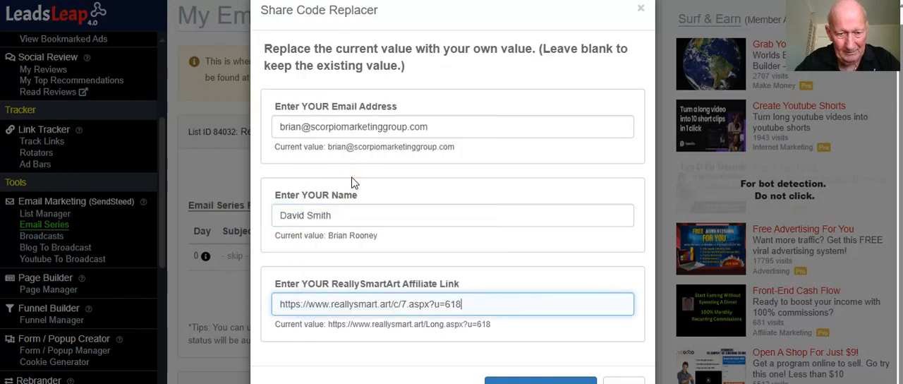
{"action": "left_click", "coordinate": [407, 305]}
{"action": "type", "text": "."}
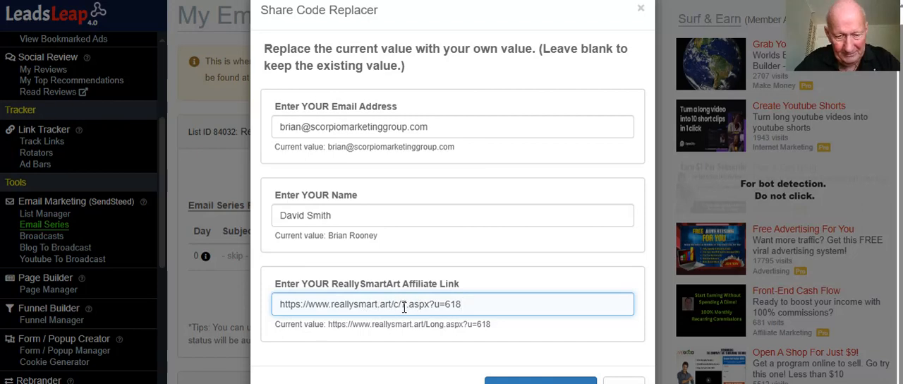
{"action": "left_click_drag", "start_coordinate": [463, 305], "coordinate": [444, 305]}
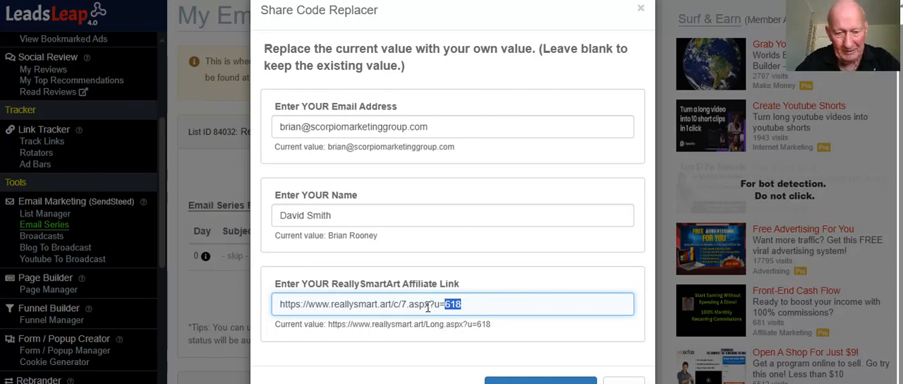
{"action": "left_click", "coordinate": [486, 282]}
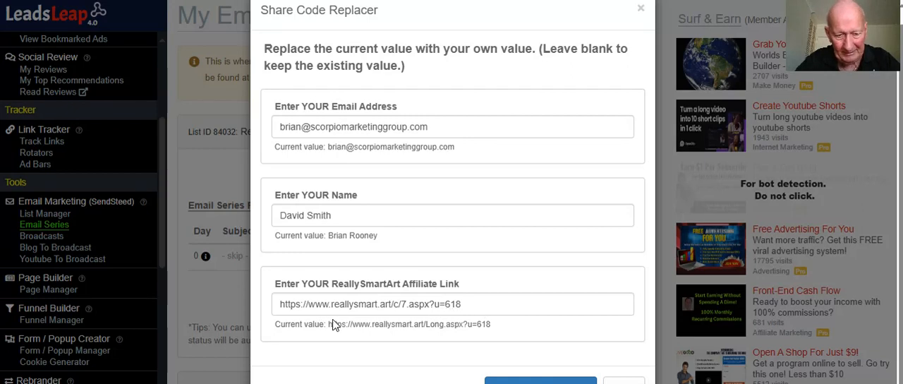
{"action": "scroll", "coordinate": [558, 297], "scroll_direction": "down", "scroll_amount": 2}
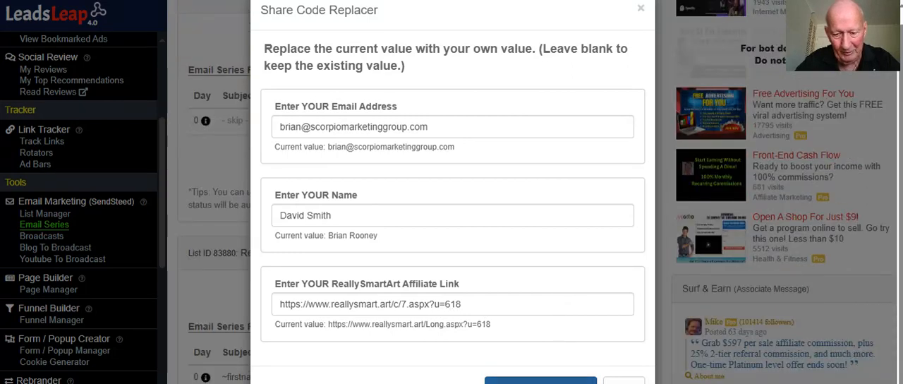
Apply the Share Code Replacer values and open the Day 0 welcome email to review its body down to the signature
{"action": "left_click", "coordinate": [540, 381]}
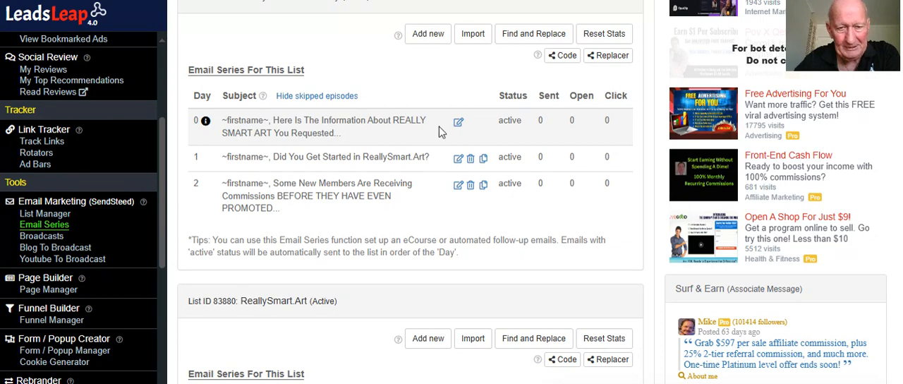
{"action": "left_click", "coordinate": [458, 124]}
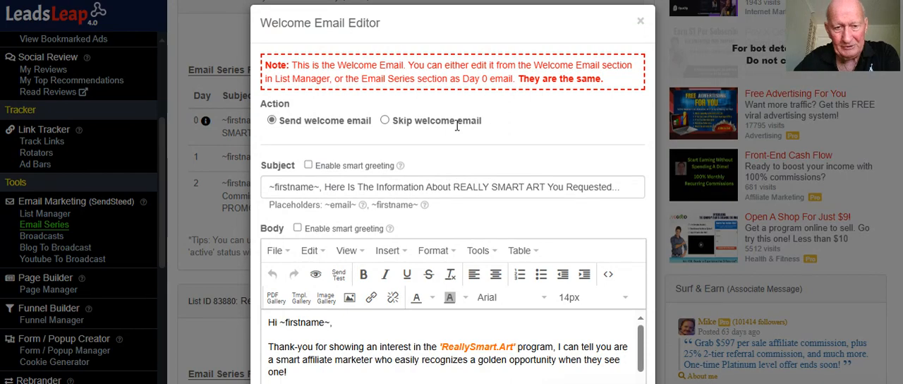
{"action": "scroll", "coordinate": [457, 125], "scroll_direction": "down", "scroll_amount": 2}
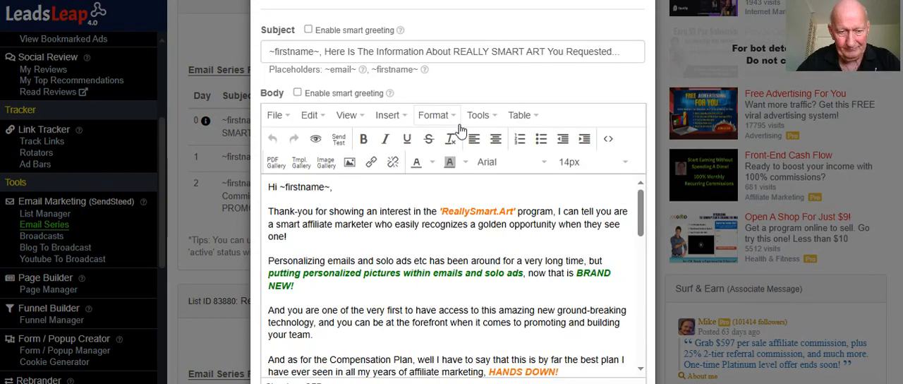
{"action": "scroll", "coordinate": [463, 125], "scroll_direction": "up", "scroll_amount": 2}
{"action": "scroll", "coordinate": [459, 127], "scroll_direction": "down", "scroll_amount": 8}
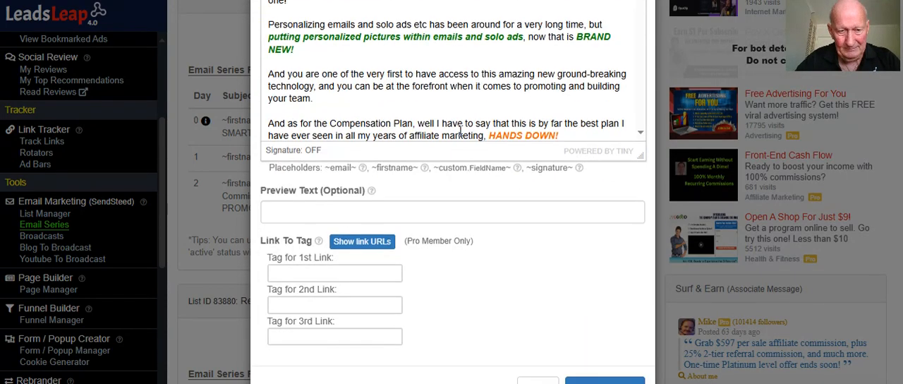
{"action": "scroll", "coordinate": [459, 104], "scroll_direction": "down", "scroll_amount": 4}
{"action": "scroll", "coordinate": [526, 207], "scroll_direction": "up", "scroll_amount": 4}
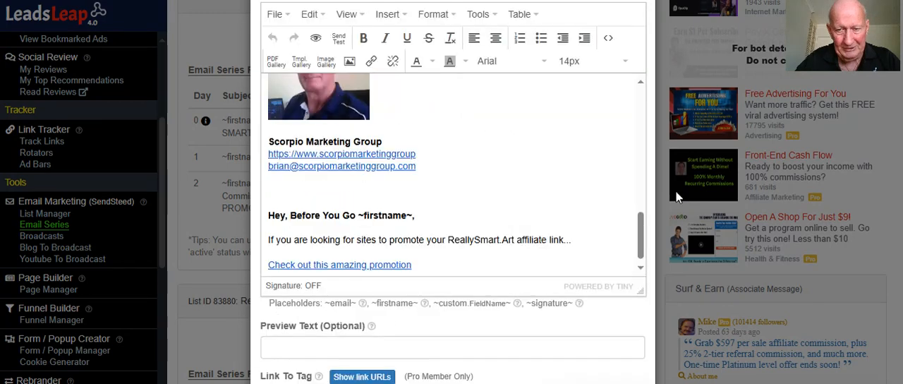
{"action": "scroll", "coordinate": [524, 208], "scroll_direction": "up", "scroll_amount": 1}
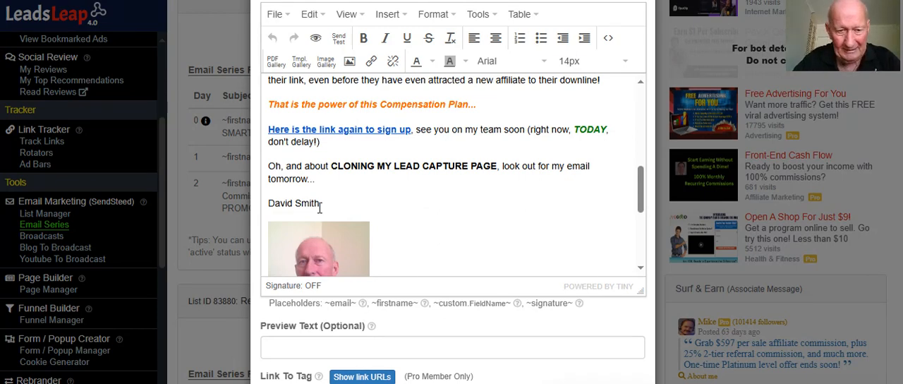
Check the sender name, photo and contact details in the welcome email's signature
{"action": "left_click_drag", "start_coordinate": [321, 203], "coordinate": [268, 203]}
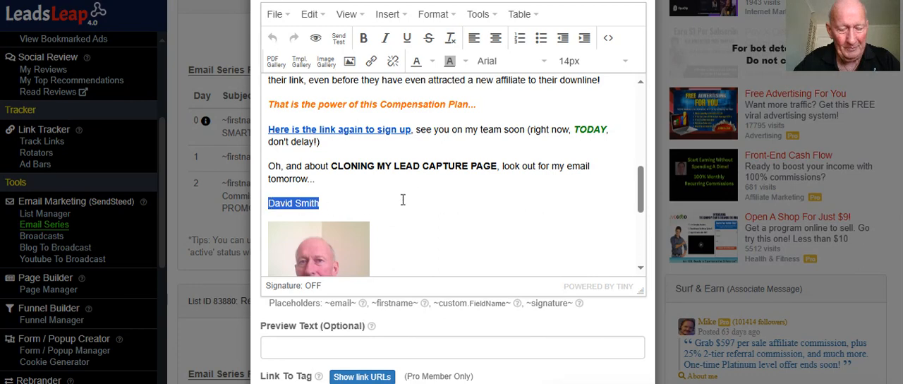
{"action": "scroll", "coordinate": [453, 158], "scroll_direction": "down", "scroll_amount": 3}
{"action": "scroll", "coordinate": [403, 151], "scroll_direction": "up", "scroll_amount": 1}
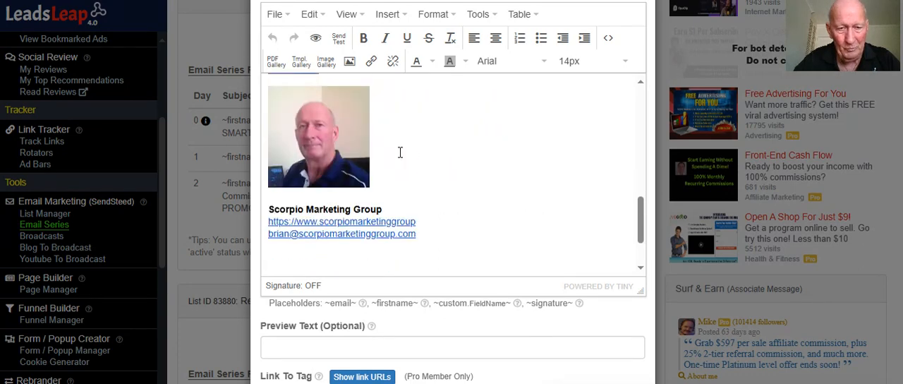
{"action": "left_click", "coordinate": [336, 153]}
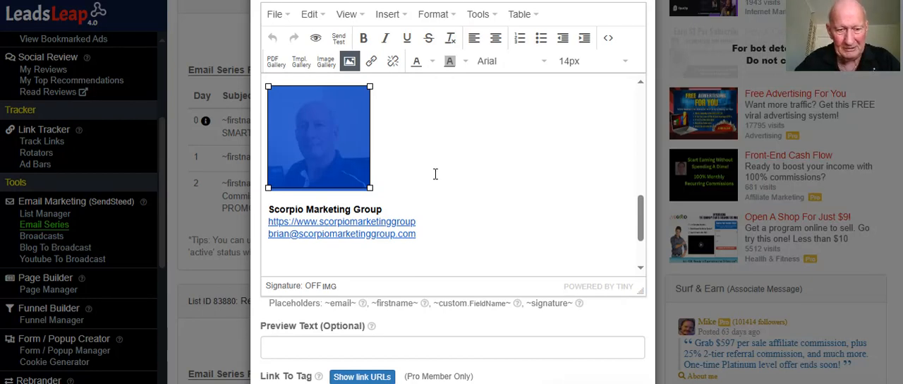
{"action": "scroll", "coordinate": [439, 175], "scroll_direction": "down", "scroll_amount": 1}
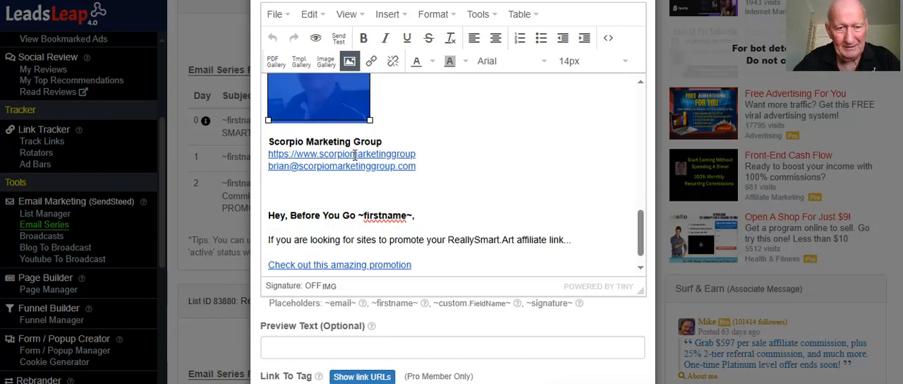
Delete the Scorpio Marketing Group name and website link from the welcome email's signature, including the leftover blank line under the photo
{"action": "left_click_drag", "start_coordinate": [269, 141], "coordinate": [424, 153]}
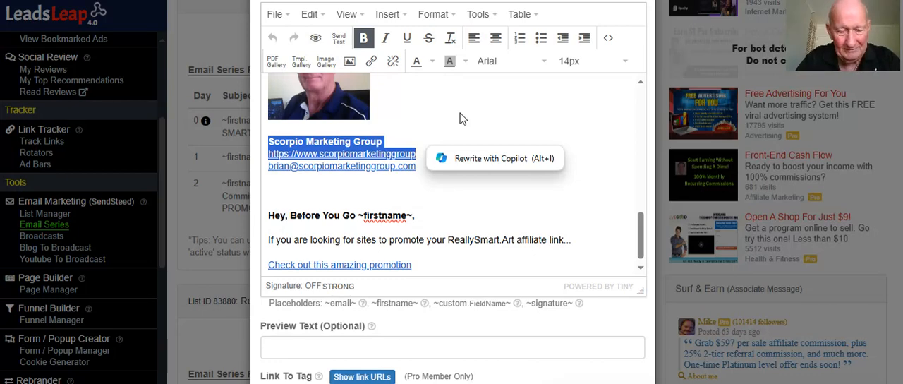
{"action": "key", "text": "Delete"}
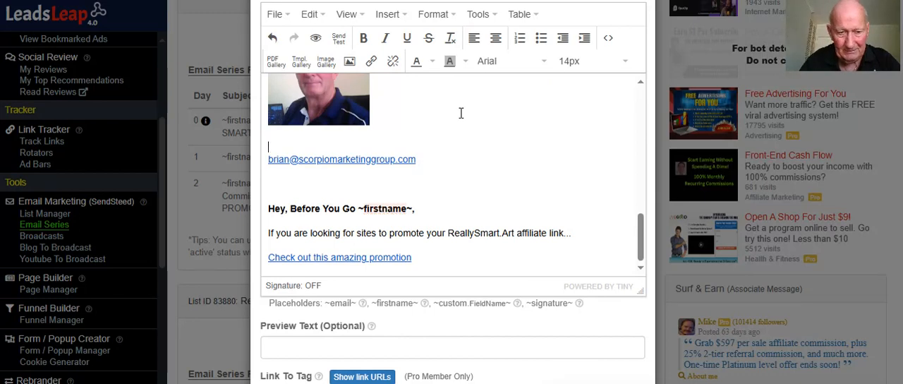
{"action": "scroll", "coordinate": [468, 113], "scroll_direction": "up", "scroll_amount": 1}
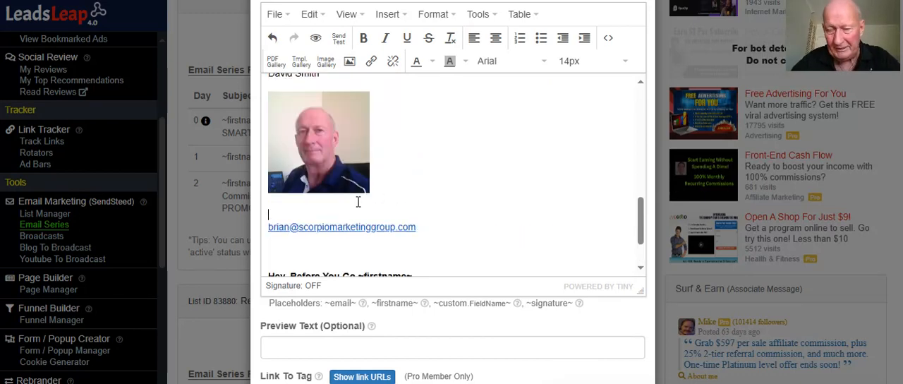
{"action": "scroll", "coordinate": [395, 189], "scroll_direction": "up", "scroll_amount": 1}
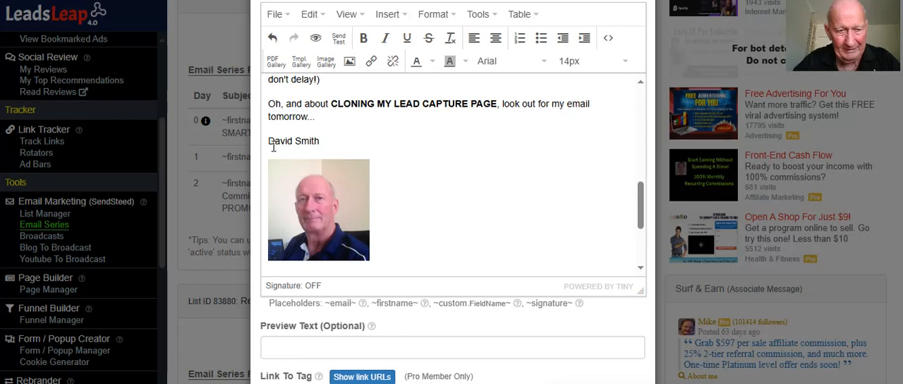
{"action": "left_click_drag", "start_coordinate": [269, 143], "coordinate": [314, 142]}
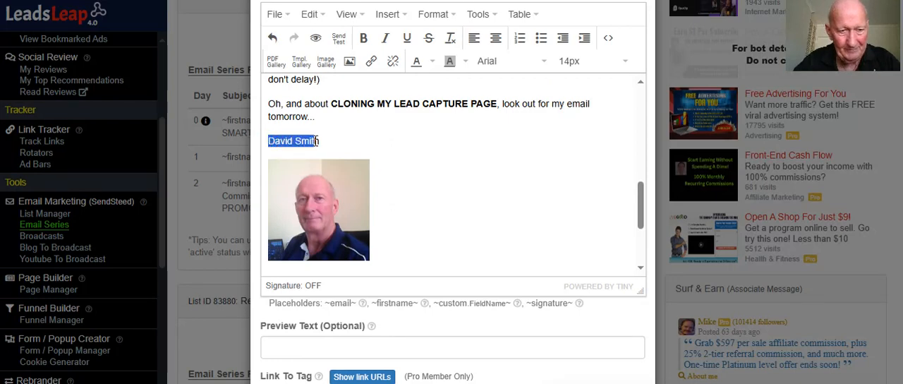
{"action": "left_click", "coordinate": [330, 188]}
{"action": "scroll", "coordinate": [471, 185], "scroll_direction": "down", "scroll_amount": 3}
{"action": "left_click", "coordinate": [473, 137]}
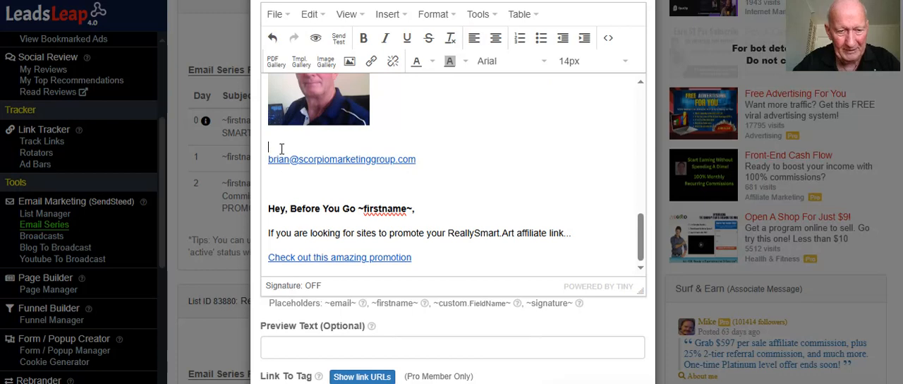
{"action": "key", "text": "BackSpace"}
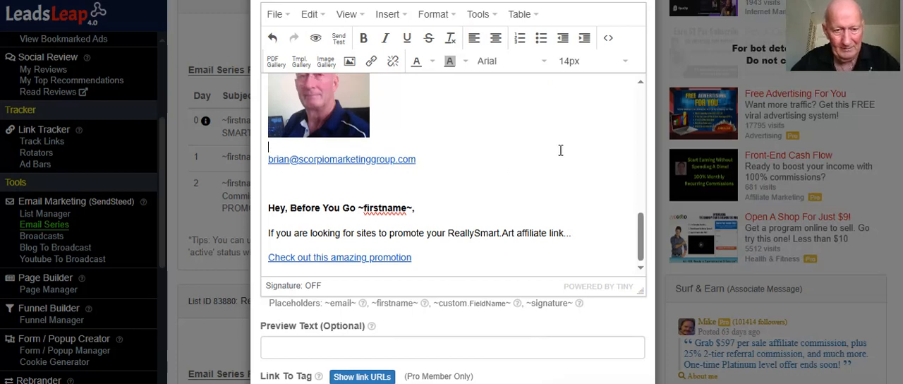
Examine the closing "Hey, Before You Go" block with its "Check out this amazing promotion" link in the welcome email
{"action": "scroll", "coordinate": [560, 152], "scroll_direction": "down", "scroll_amount": 1}
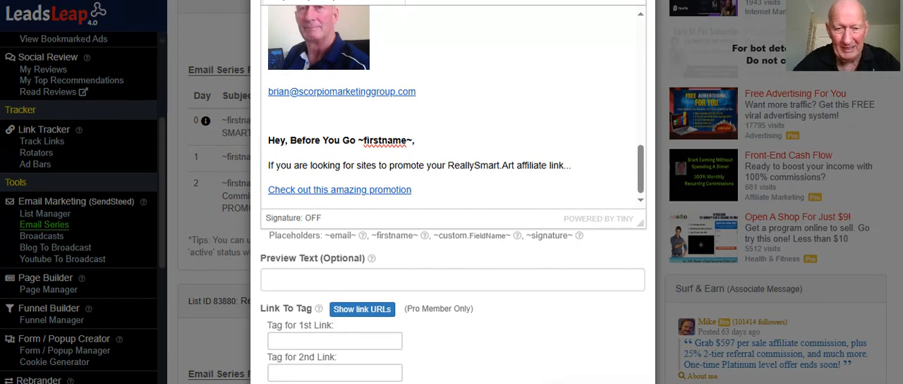
{"action": "triple_click", "coordinate": [394, 189]}
{"action": "left_click", "coordinate": [444, 188]}
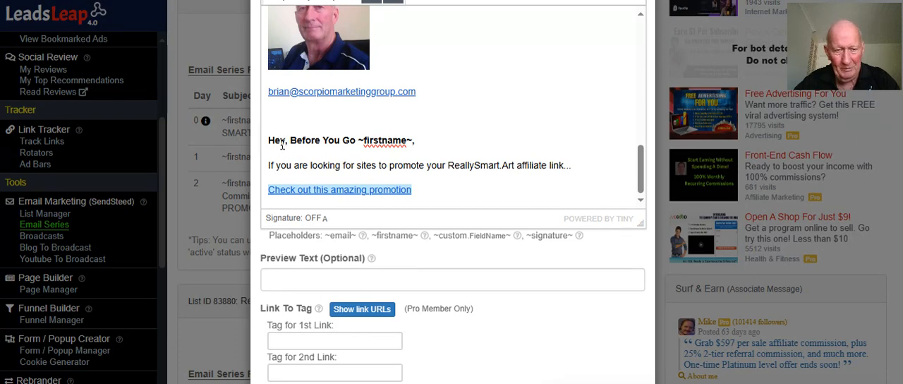
{"action": "left_click_drag", "start_coordinate": [267, 140], "coordinate": [432, 198]}
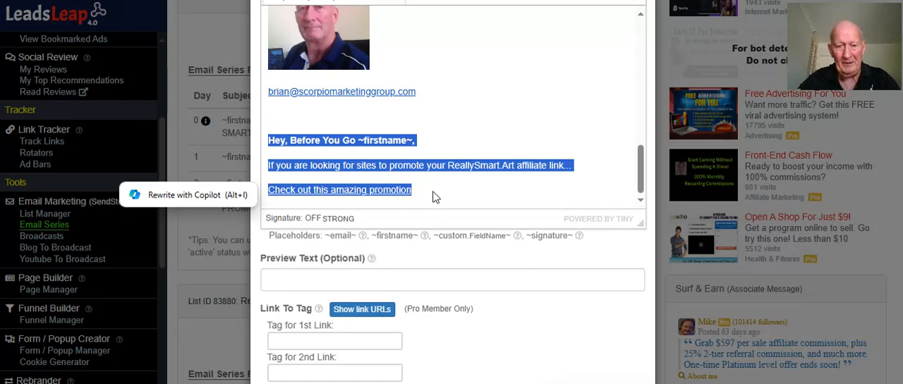
{"action": "left_click", "coordinate": [346, 141]}
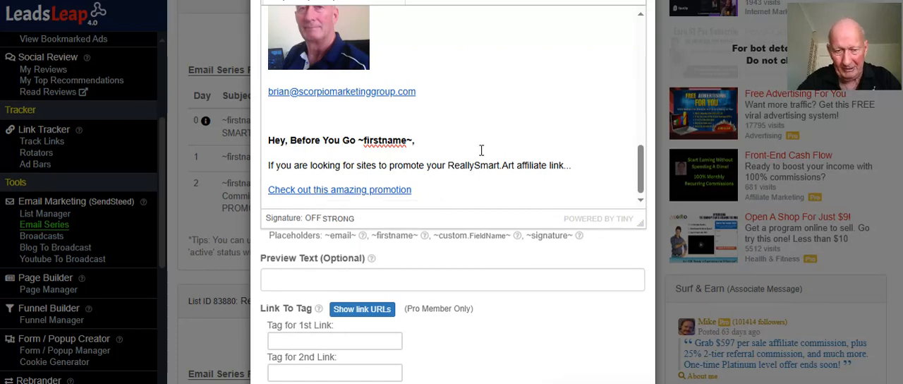
{"action": "left_click_drag", "start_coordinate": [434, 189], "coordinate": [273, 144]}
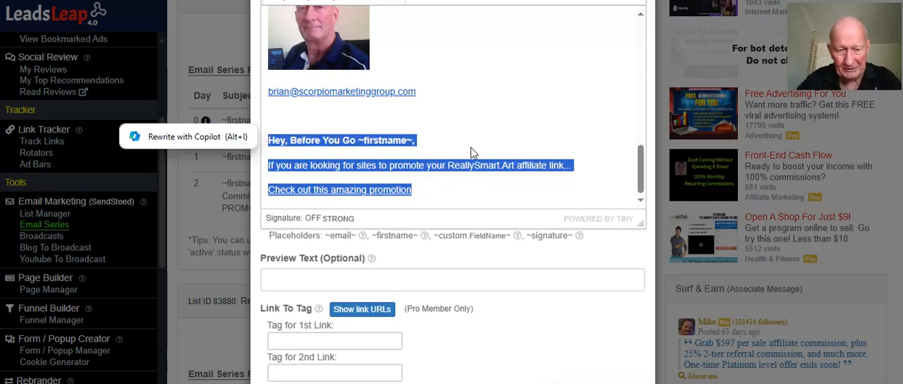
Save the edited welcome email
{"action": "scroll", "coordinate": [471, 146], "scroll_direction": "down", "scroll_amount": 1}
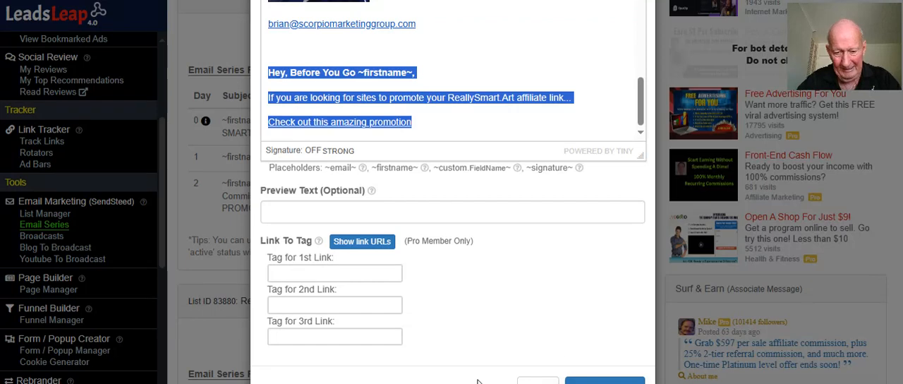
{"action": "left_click", "coordinate": [605, 381]}
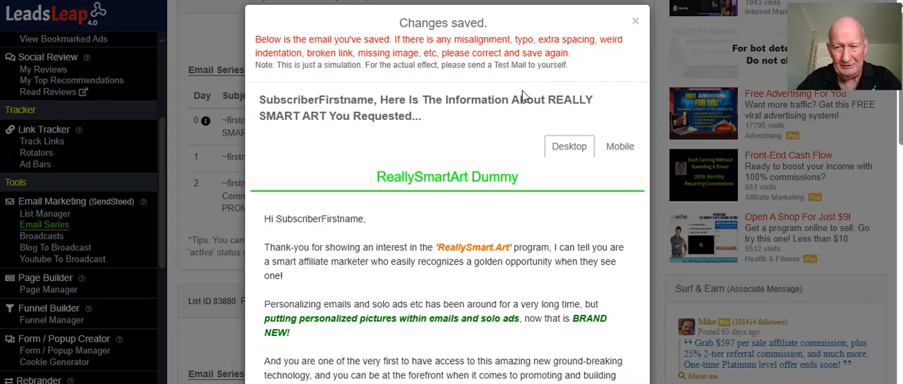
Review the saved welcome email's preview from the header and greeting through the signature to the footer
{"action": "scroll", "coordinate": [449, 113], "scroll_direction": "down", "scroll_amount": 1}
{"action": "scroll", "coordinate": [449, 112], "scroll_direction": "down", "scroll_amount": 2}
{"action": "scroll", "coordinate": [419, 144], "scroll_direction": "down", "scroll_amount": 3}
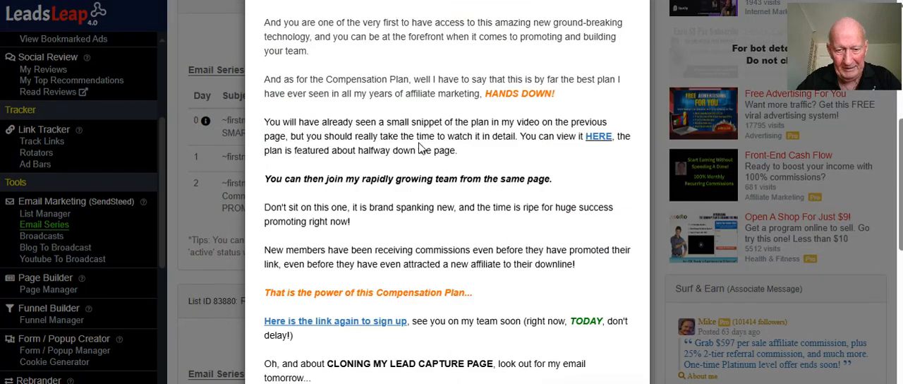
{"action": "scroll", "coordinate": [419, 144], "scroll_direction": "up", "scroll_amount": 6}
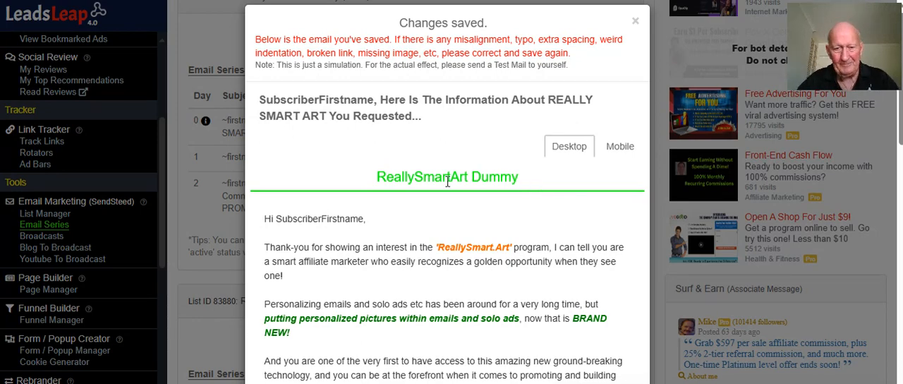
{"action": "scroll", "coordinate": [464, 176], "scroll_direction": "down", "scroll_amount": 2}
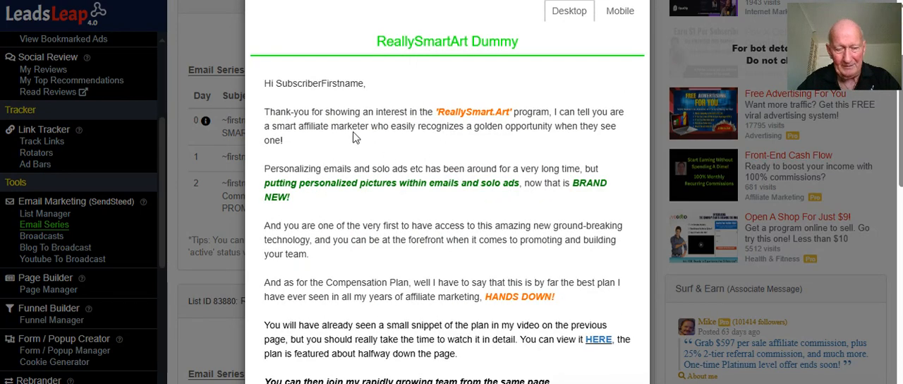
{"action": "scroll", "coordinate": [377, 129], "scroll_direction": "down", "scroll_amount": 4}
{"action": "scroll", "coordinate": [377, 130], "scroll_direction": "down", "scroll_amount": 2}
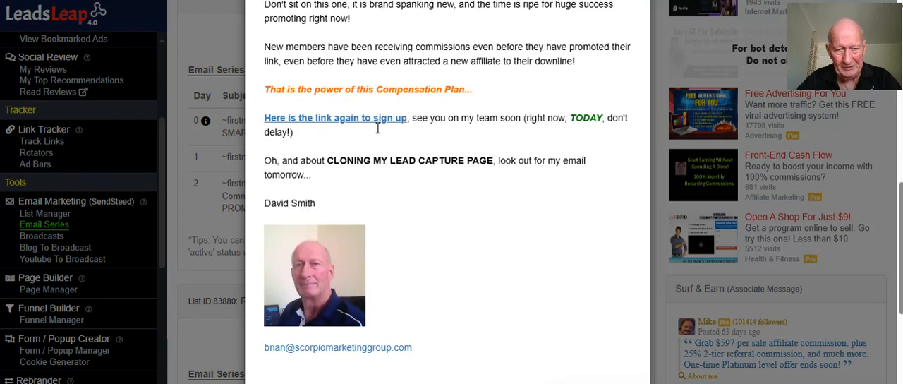
{"action": "scroll", "coordinate": [418, 123], "scroll_direction": "up", "scroll_amount": 4}
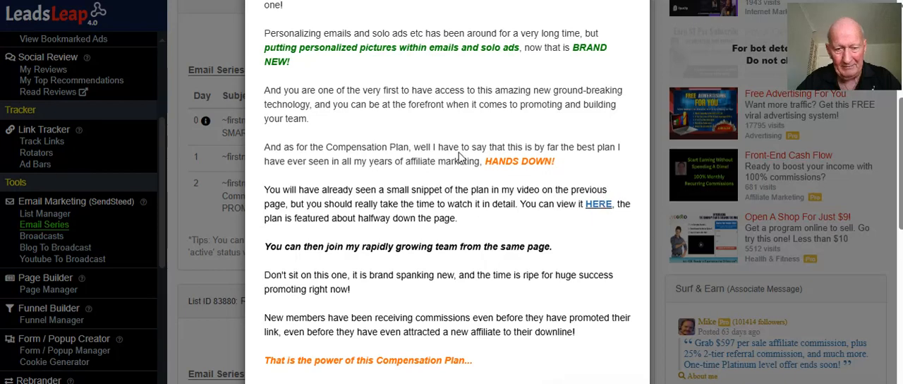
{"action": "scroll", "coordinate": [388, 113], "scroll_direction": "down", "scroll_amount": 2}
{"action": "scroll", "coordinate": [388, 113], "scroll_direction": "down", "scroll_amount": 4}
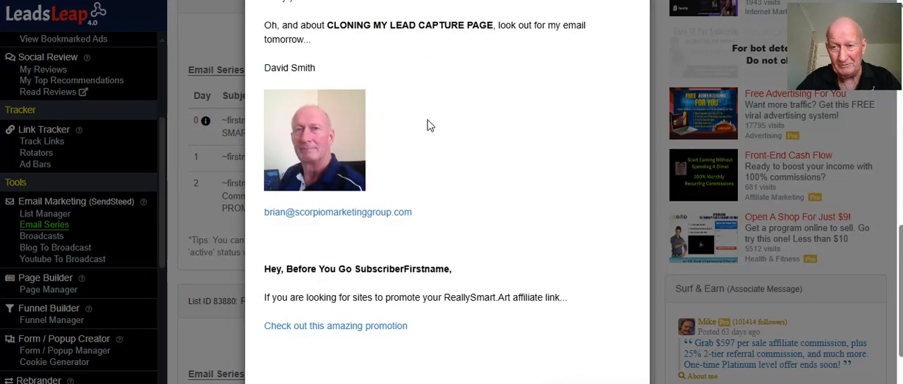
{"action": "scroll", "coordinate": [434, 125], "scroll_direction": "down", "scroll_amount": 2}
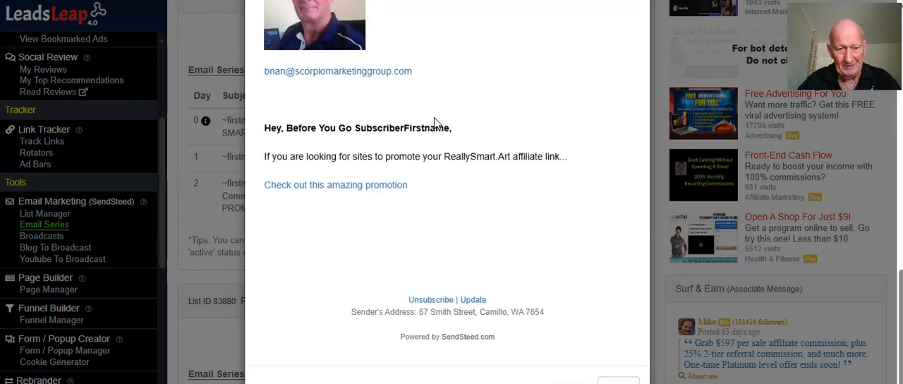
Close the welcome email preview, open the Day 1 email for editing, and read through its body
{"action": "left_click", "coordinate": [627, 381]}
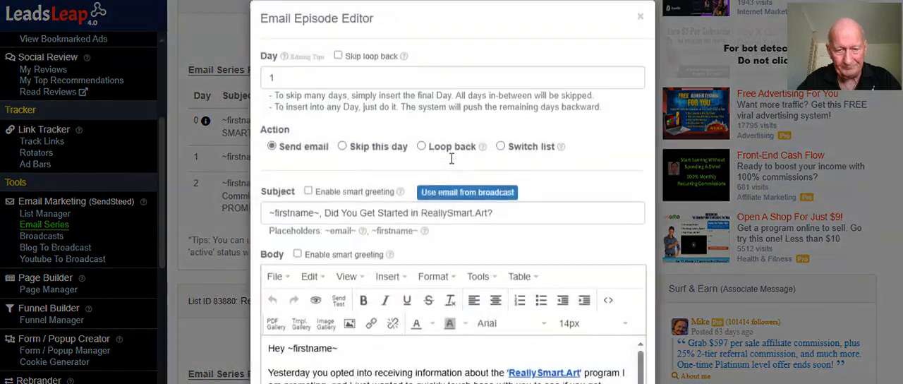
{"action": "scroll", "coordinate": [451, 170], "scroll_direction": "down", "scroll_amount": 2}
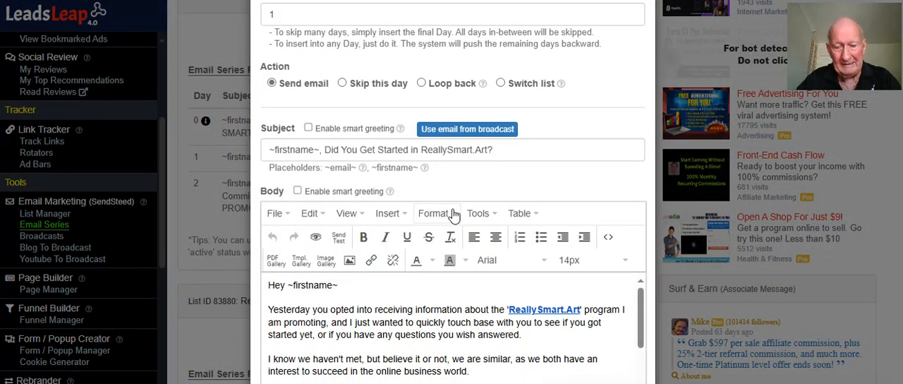
{"action": "scroll", "coordinate": [454, 215], "scroll_direction": "down", "scroll_amount": 2}
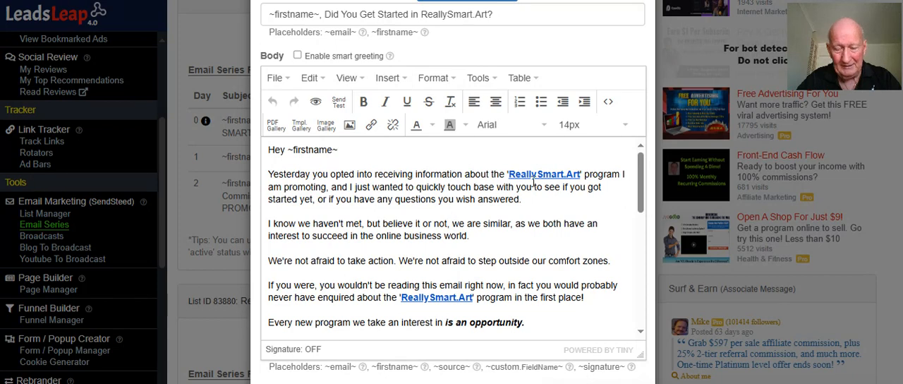
{"action": "scroll", "coordinate": [530, 181], "scroll_direction": "down", "scroll_amount": 2}
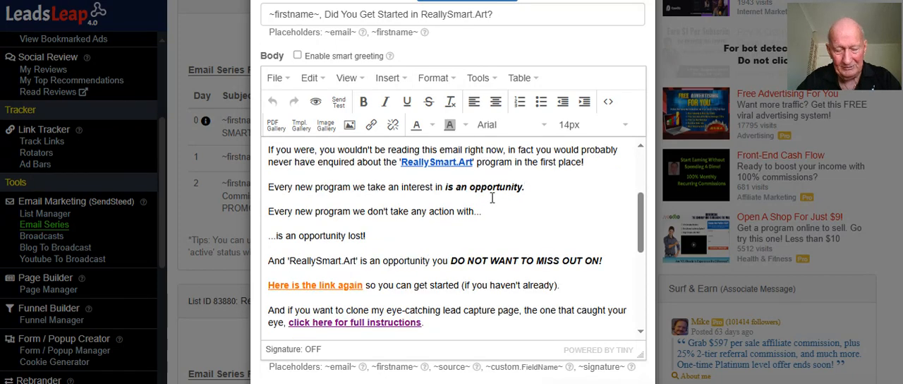
{"action": "scroll", "coordinate": [495, 196], "scroll_direction": "up", "scroll_amount": 1}
{"action": "scroll", "coordinate": [488, 200], "scroll_direction": "up", "scroll_amount": 1}
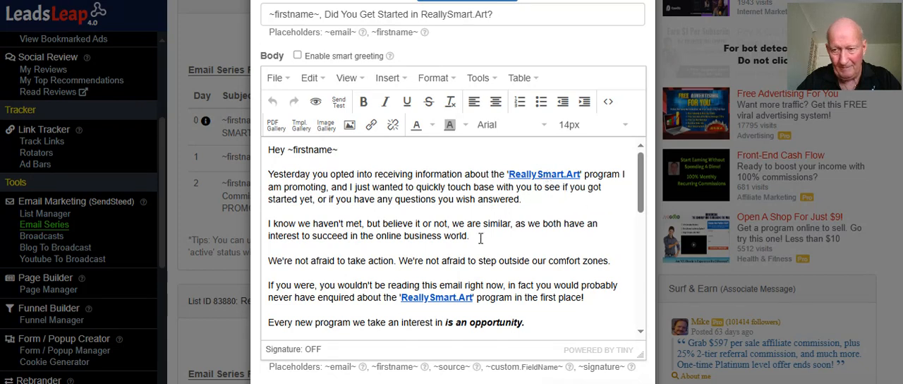
Check the link settings of the first "ReallySmart.Art" link in the Day 1 email and accept them
{"action": "left_click", "coordinate": [551, 175]}
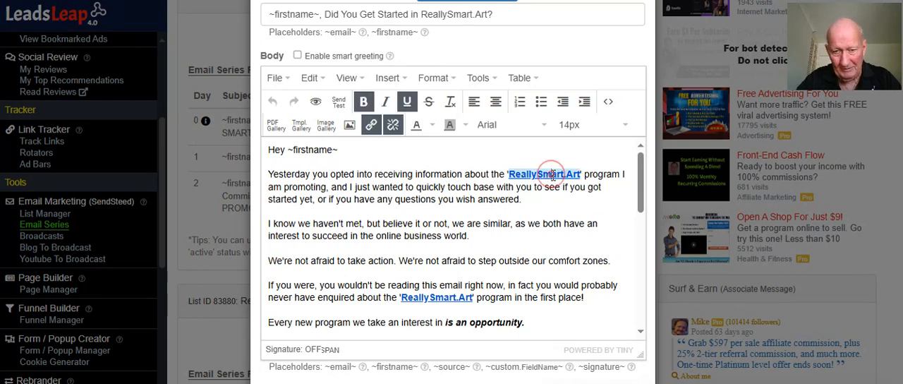
{"action": "left_click", "coordinate": [374, 133]}
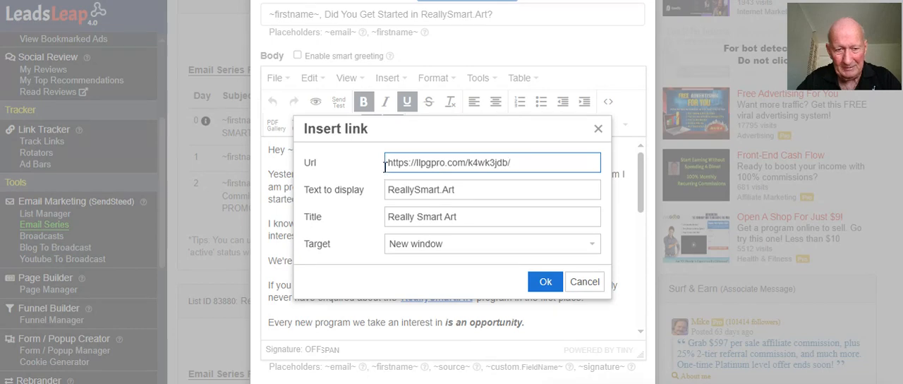
{"action": "left_click", "coordinate": [545, 282]}
{"action": "scroll", "coordinate": [484, 194], "scroll_direction": "down", "scroll_amount": 1}
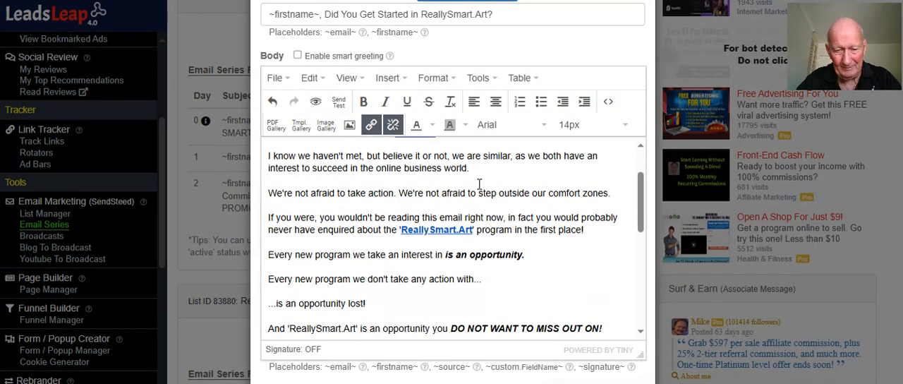
Look over the Capture Pages in the ReallySmartArt member area and return to the Day 1 email
{"action": "scroll", "coordinate": [483, 198], "scroll_direction": "up", "scroll_amount": 1}
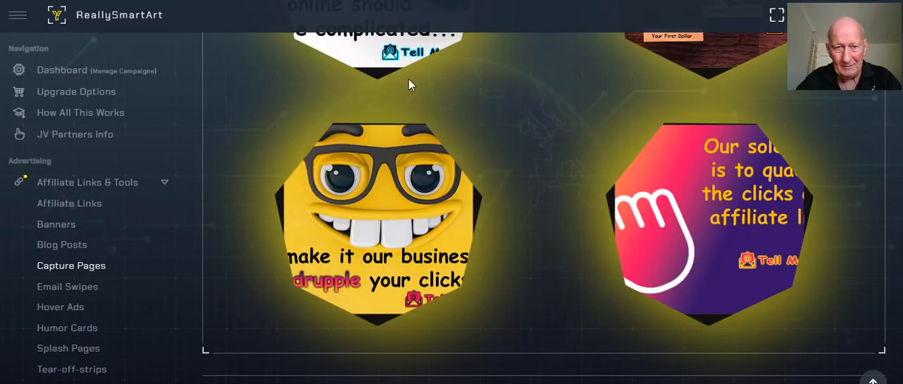
{"action": "scroll", "coordinate": [381, 201], "scroll_direction": "up", "scroll_amount": 7}
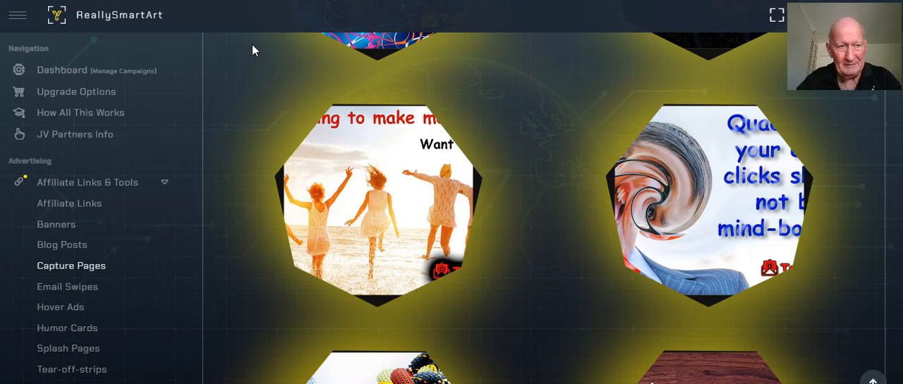
{"action": "left_click", "coordinate": [156, 1]}
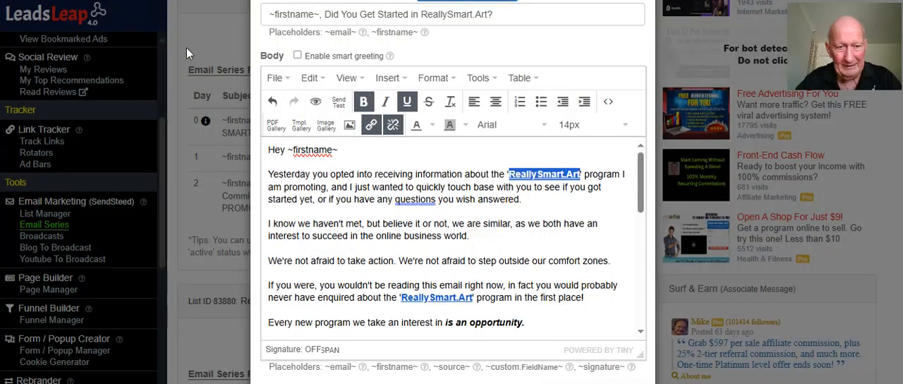
Examine both "ReallySmart.Art" links and the "Here is the link again" link in the Day 1 email body
{"action": "left_click", "coordinate": [612, 211]}
{"action": "scroll", "coordinate": [612, 211], "scroll_direction": "down", "scroll_amount": 1}
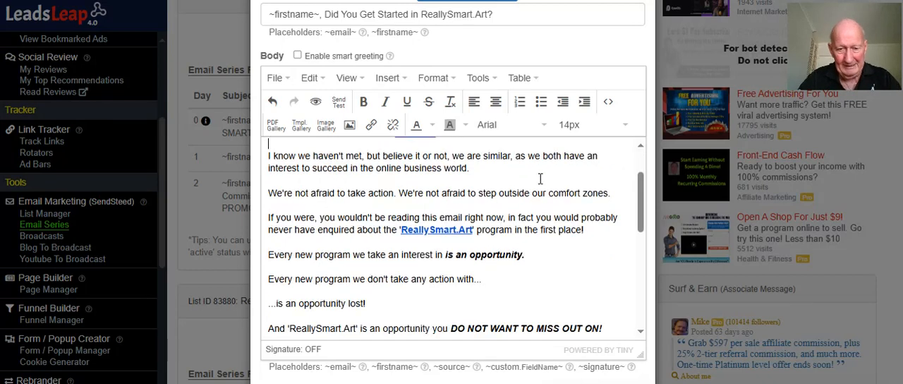
{"action": "double_click", "coordinate": [458, 230]}
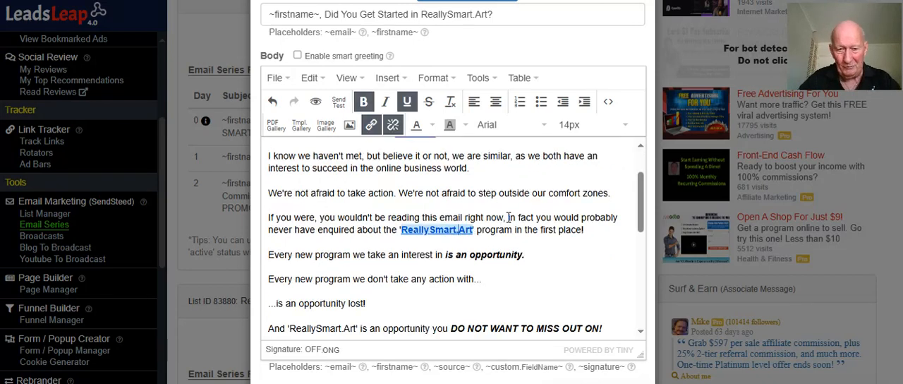
{"action": "scroll", "coordinate": [540, 198], "scroll_direction": "up", "scroll_amount": 1}
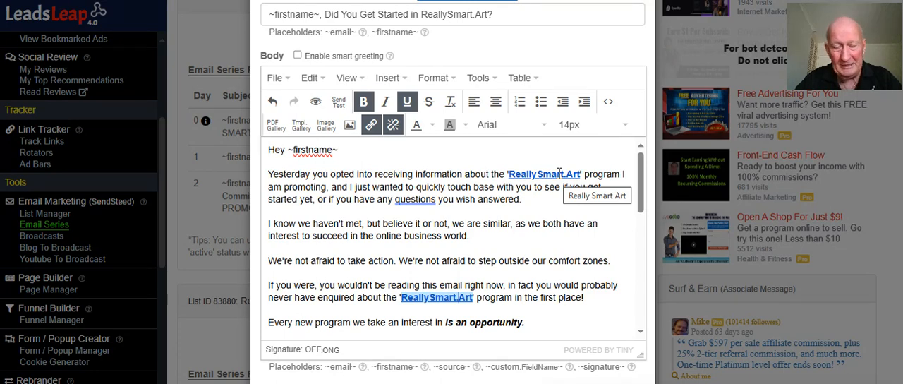
{"action": "scroll", "coordinate": [557, 173], "scroll_direction": "down", "scroll_amount": 1}
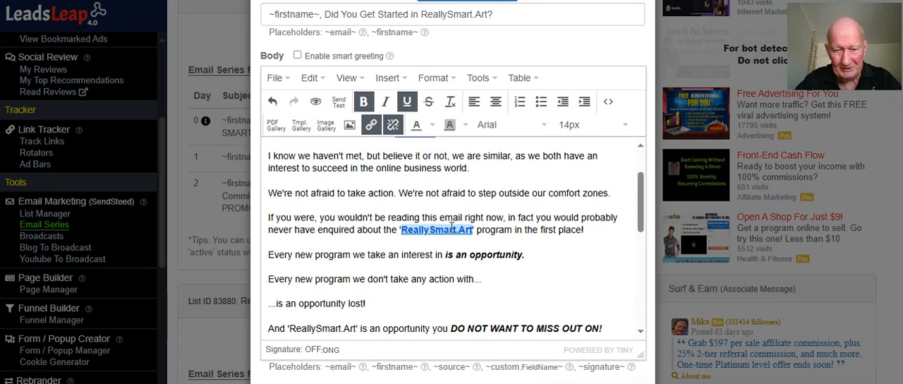
{"action": "scroll", "coordinate": [450, 227], "scroll_direction": "down", "scroll_amount": 2}
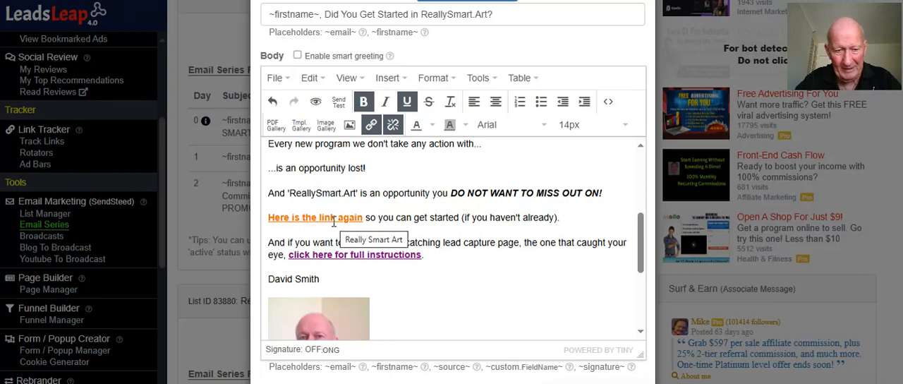
{"action": "scroll", "coordinate": [542, 202], "scroll_direction": "up", "scroll_amount": 3}
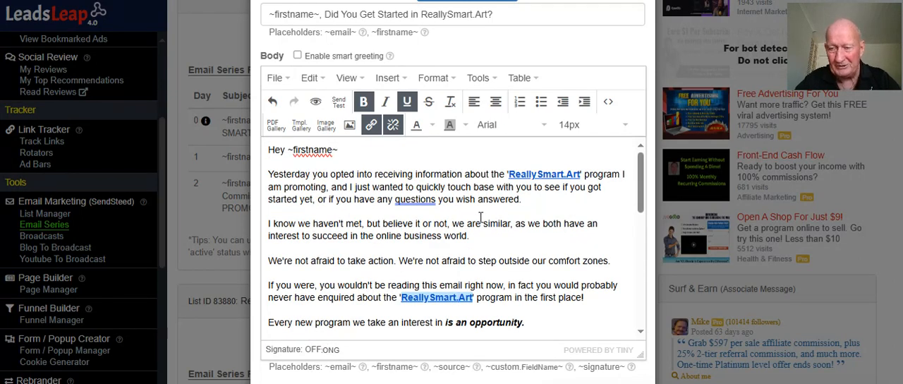
Review the rest of the Day 1 email down to its signature and close the editor without saving
{"action": "scroll", "coordinate": [480, 217], "scroll_direction": "down", "scroll_amount": 1}
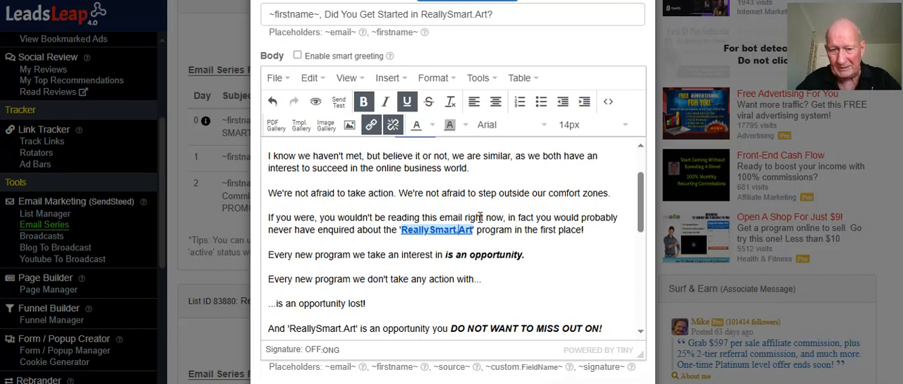
{"action": "scroll", "coordinate": [481, 217], "scroll_direction": "down", "scroll_amount": 3}
{"action": "scroll", "coordinate": [466, 218], "scroll_direction": "down", "scroll_amount": 1}
{"action": "scroll", "coordinate": [388, 220], "scroll_direction": "up", "scroll_amount": 1}
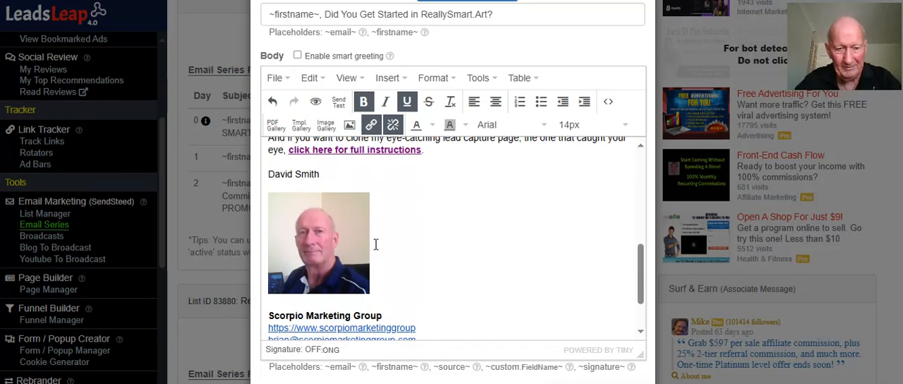
{"action": "scroll", "coordinate": [424, 242], "scroll_direction": "down", "scroll_amount": 3}
{"action": "scroll", "coordinate": [452, 268], "scroll_direction": "up", "scroll_amount": 8}
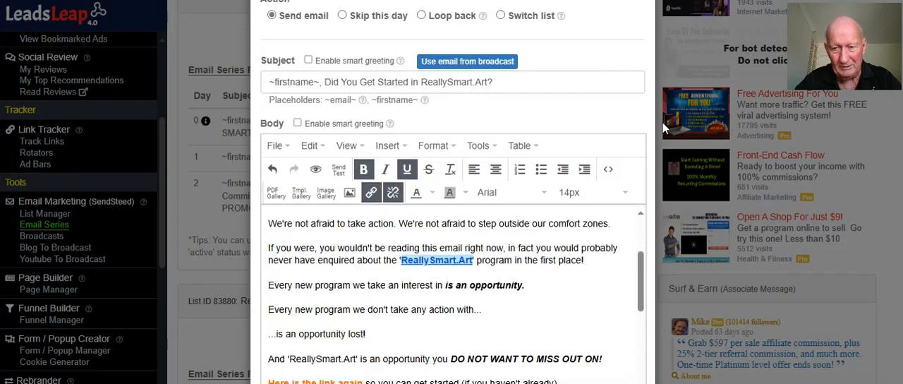
{"action": "scroll", "coordinate": [656, 128], "scroll_direction": "up", "scroll_amount": 5}
{"action": "left_click", "coordinate": [641, 23]}
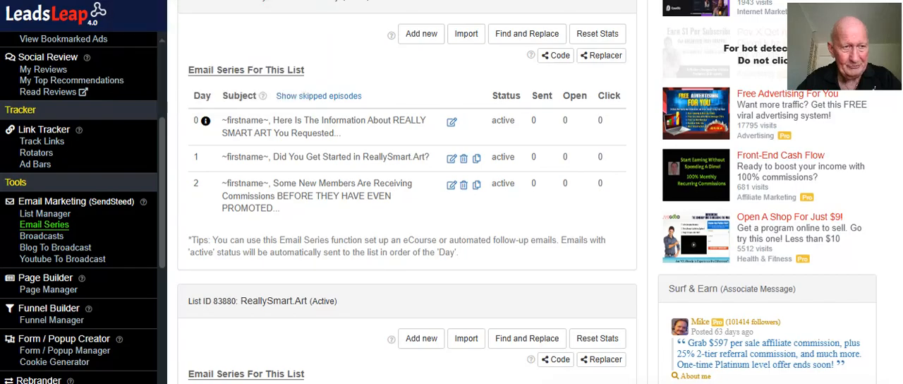
Open the live ReallySmart Art Dummy page through its premium link in the Page Manager
{"action": "left_click", "coordinate": [159, 1]}
{"action": "scroll", "coordinate": [115, 127], "scroll_direction": "up", "scroll_amount": 10}
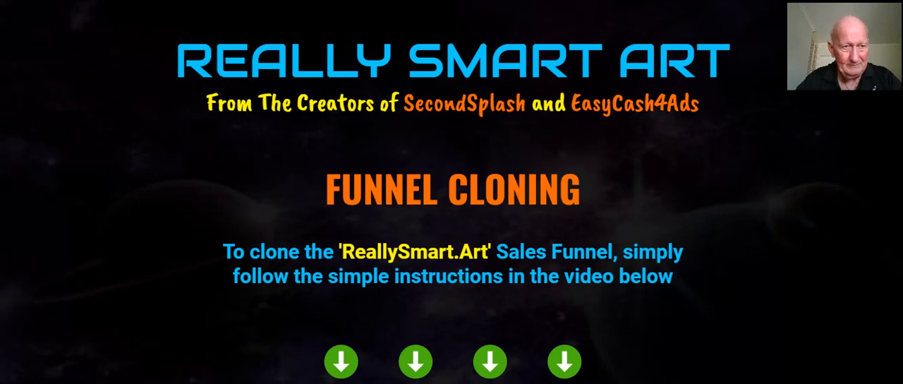
{"action": "left_click", "coordinate": [254, 0]}
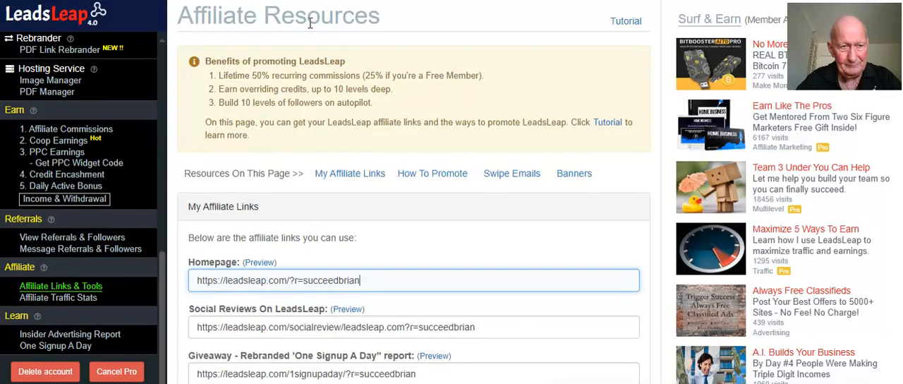
{"action": "scroll", "coordinate": [101, 212], "scroll_direction": "up", "scroll_amount": 5}
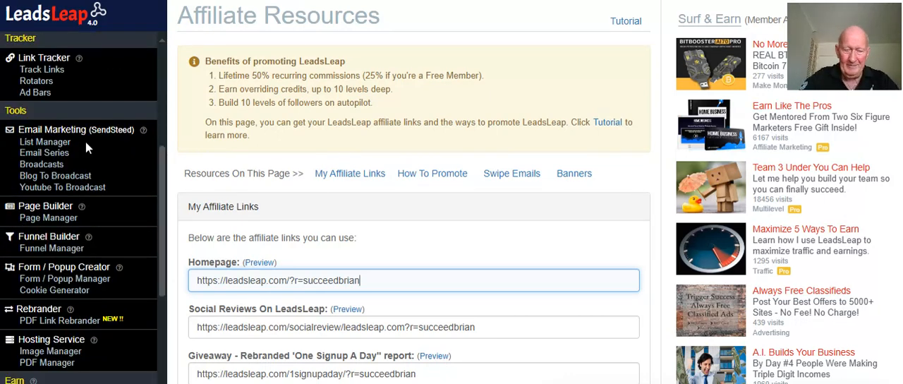
{"action": "left_click", "coordinate": [56, 219]}
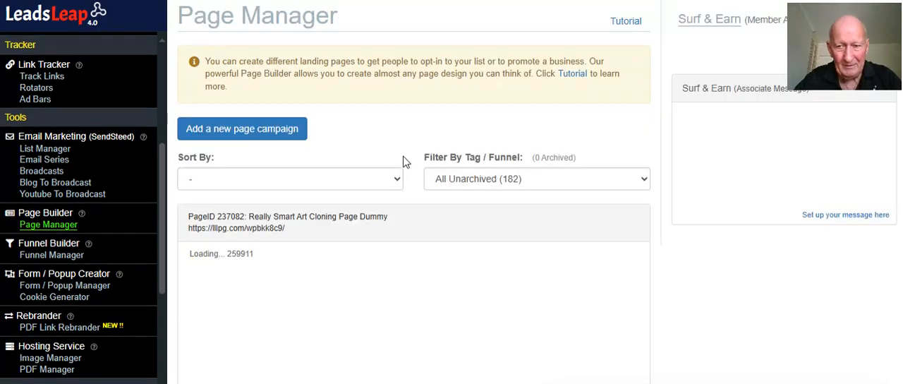
{"action": "scroll", "coordinate": [403, 162], "scroll_direction": "down", "scroll_amount": 2}
{"action": "scroll", "coordinate": [403, 156], "scroll_direction": "down", "scroll_amount": 5}
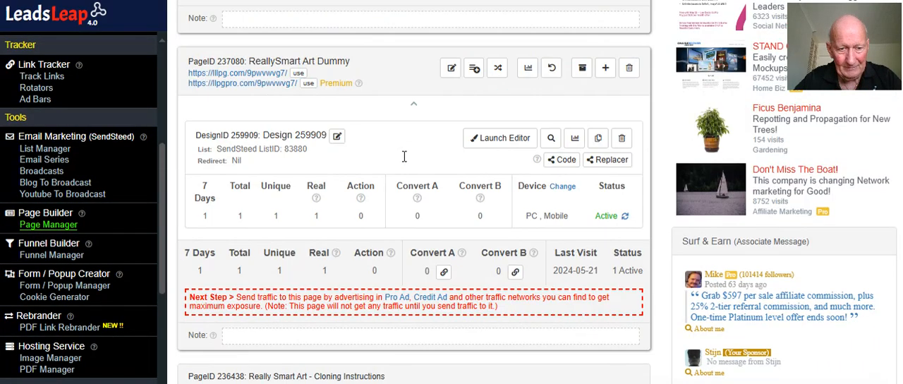
{"action": "left_click", "coordinate": [269, 82]}
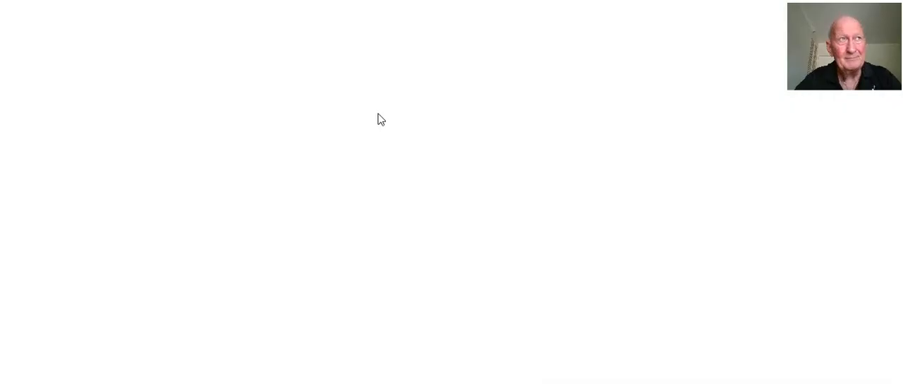
Review the live Really Smart Art capture page from its headline to the name and email opt-in form
{"action": "scroll", "coordinate": [378, 116], "scroll_direction": "down", "scroll_amount": 6}
{"action": "scroll", "coordinate": [379, 115], "scroll_direction": "down", "scroll_amount": 10}
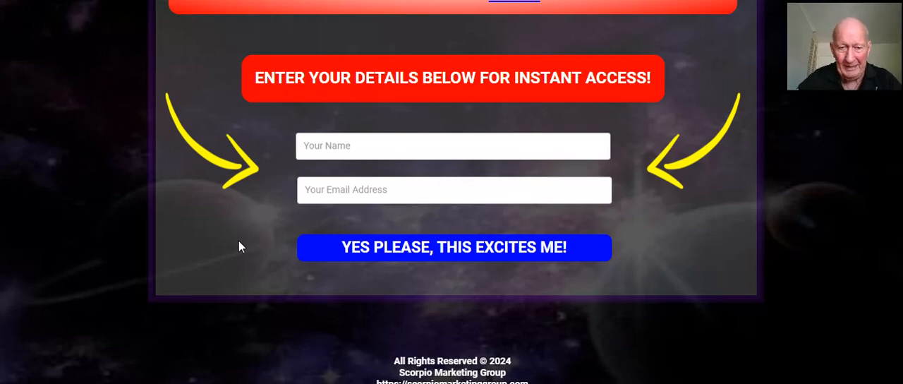
{"action": "scroll", "coordinate": [325, 194], "scroll_direction": "up", "scroll_amount": 5}
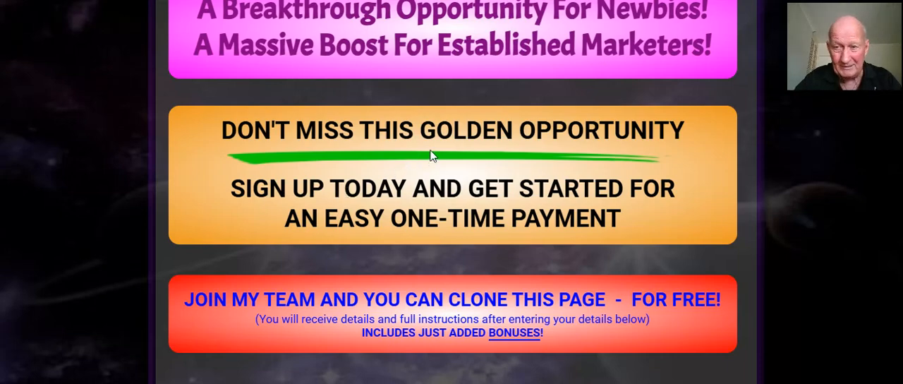
{"action": "scroll", "coordinate": [433, 155], "scroll_direction": "up", "scroll_amount": 3}
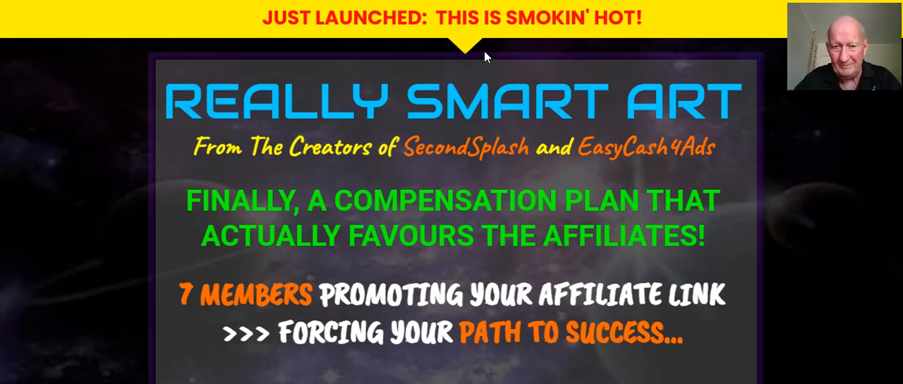
{"action": "scroll", "coordinate": [484, 51], "scroll_direction": "down", "scroll_amount": 15}
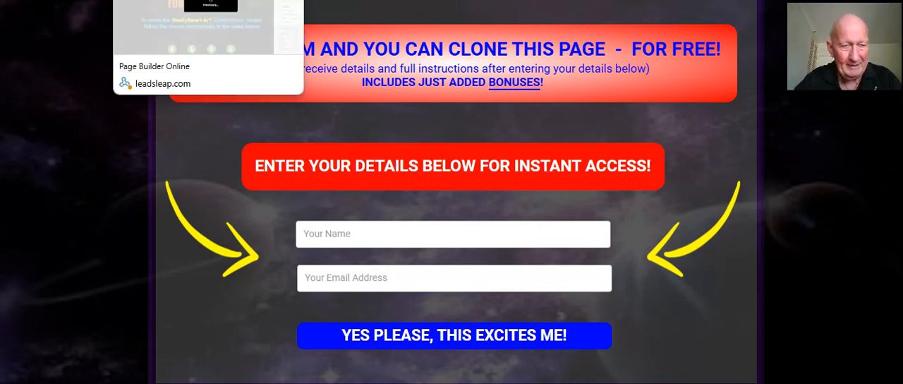
Switch to the Funnel Cloning page in the page builder, dismiss the save notice, and look over its opening section
{"action": "left_click", "coordinate": [166, 0]}
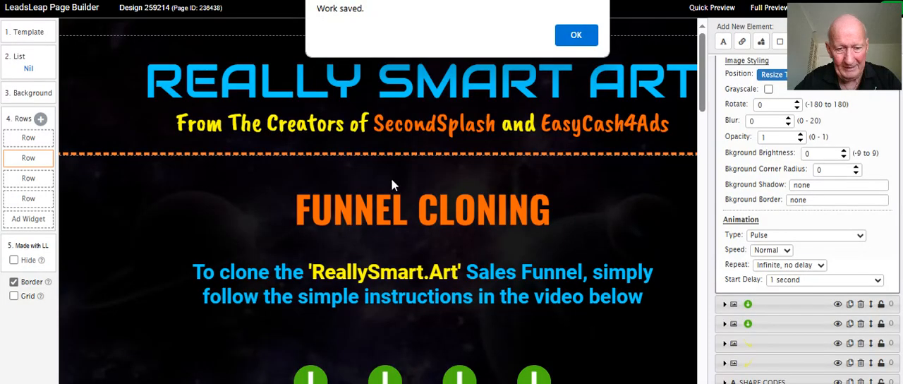
{"action": "left_click", "coordinate": [574, 34]}
{"action": "scroll", "coordinate": [468, 191], "scroll_direction": "down", "scroll_amount": 1}
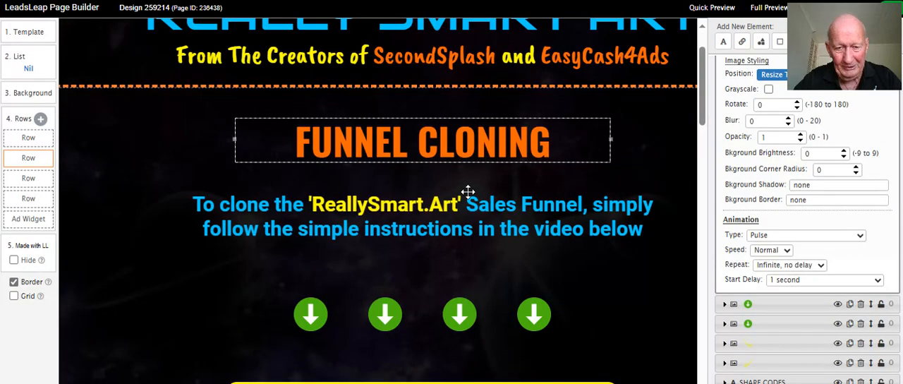
{"action": "scroll", "coordinate": [502, 182], "scroll_direction": "up", "scroll_amount": 1}
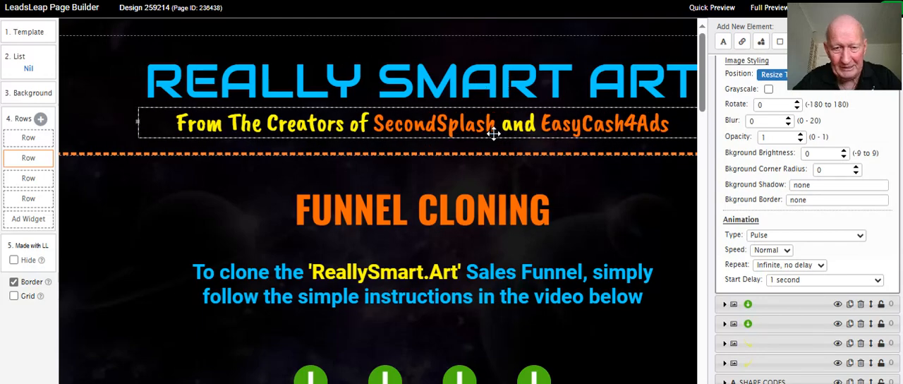
{"action": "scroll", "coordinate": [480, 212], "scroll_direction": "down", "scroll_amount": 1}
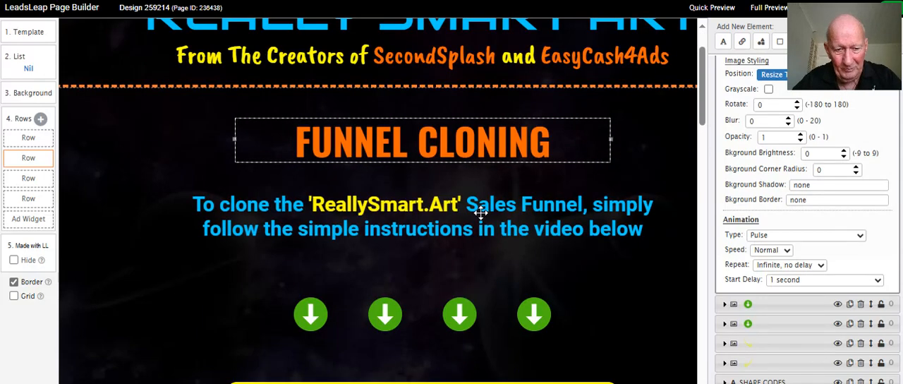
Check the link behind the JOIN LEADSLEAP button text by highlighting its referral URL, and keep the link as it is
{"action": "scroll", "coordinate": [480, 212], "scroll_direction": "down", "scroll_amount": 4}
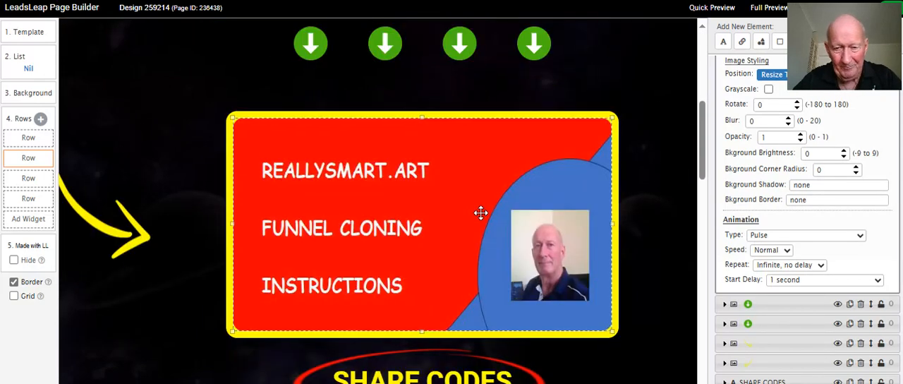
{"action": "scroll", "coordinate": [481, 212], "scroll_direction": "down", "scroll_amount": 3}
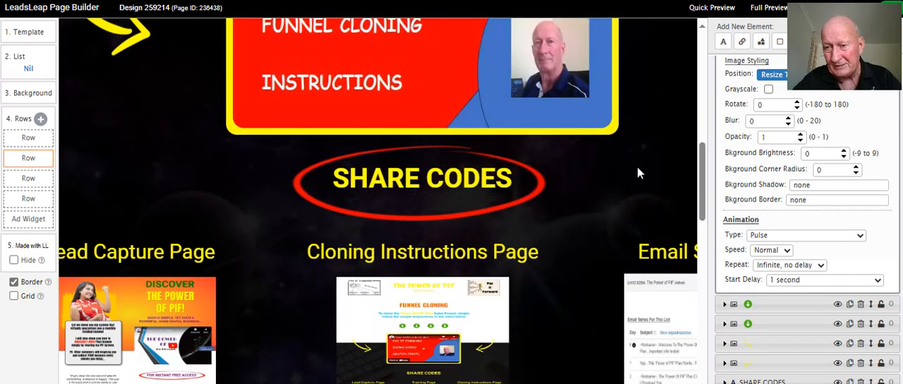
{"action": "scroll", "coordinate": [643, 144], "scroll_direction": "down", "scroll_amount": 3}
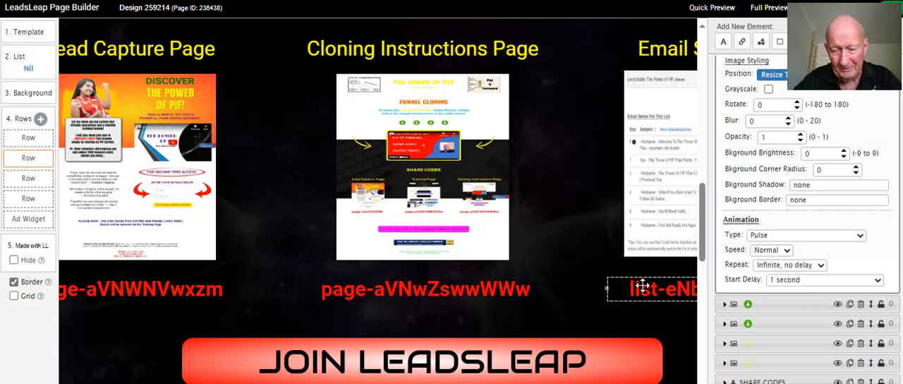
{"action": "scroll", "coordinate": [567, 218], "scroll_direction": "down", "scroll_amount": 2}
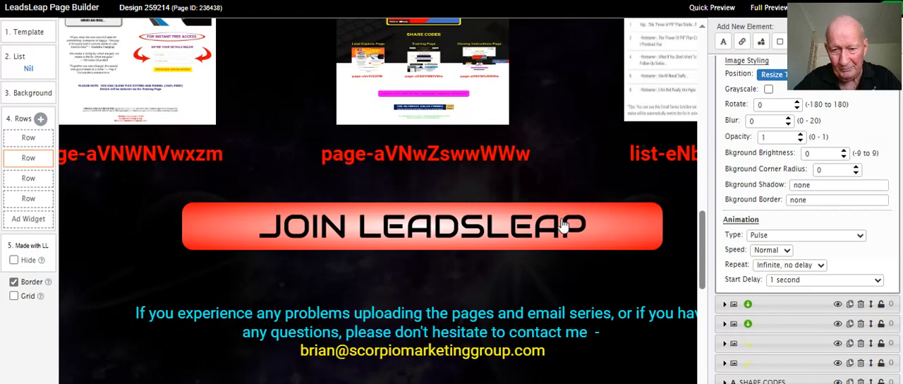
{"action": "left_click", "coordinate": [469, 230]}
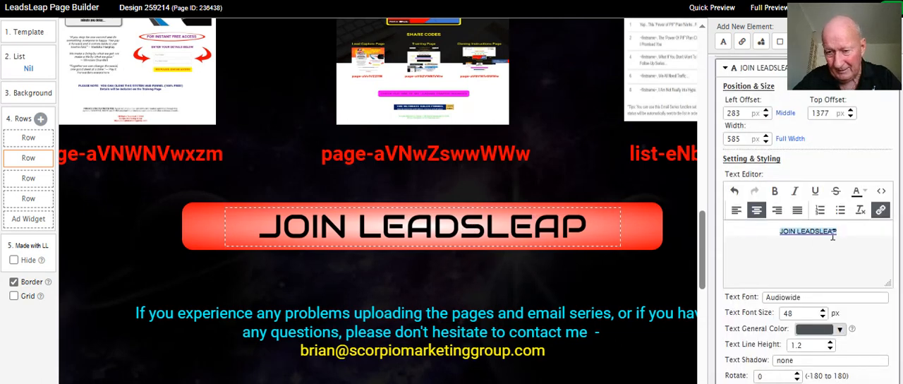
{"action": "left_click_drag", "start_coordinate": [840, 231], "coordinate": [780, 233]}
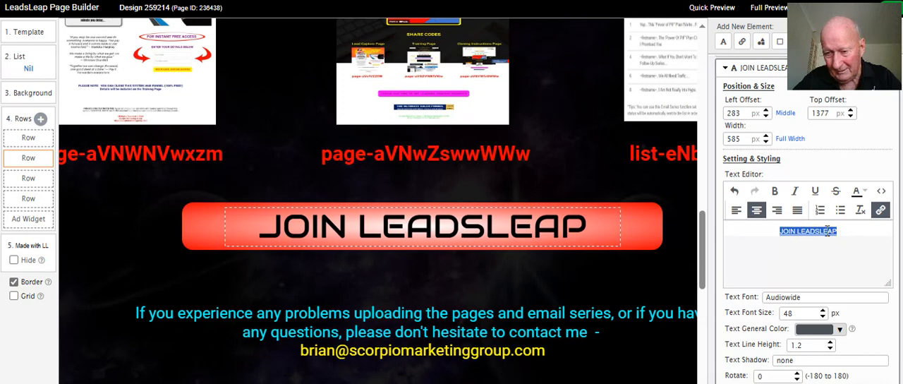
{"action": "left_click", "coordinate": [881, 210]}
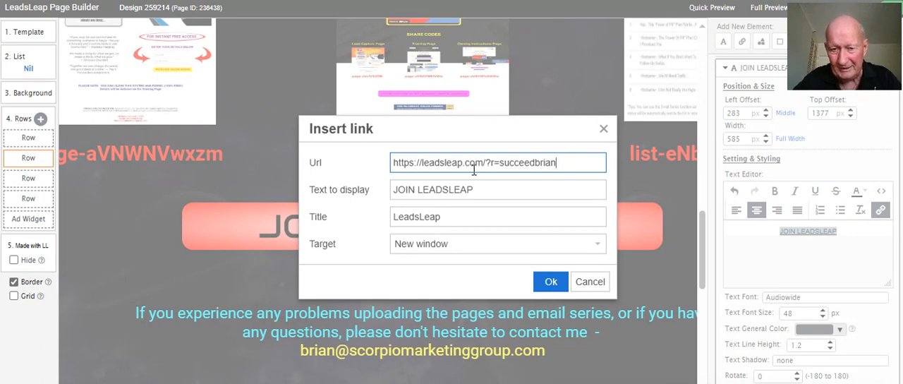
{"action": "left_click_drag", "start_coordinate": [560, 163], "coordinate": [401, 170]}
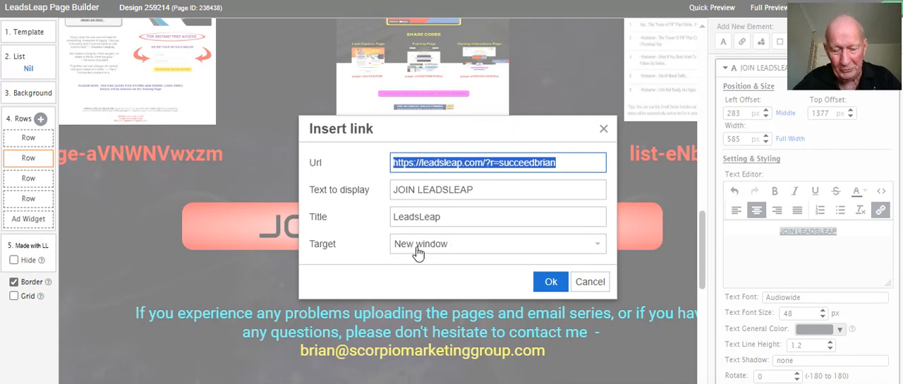
{"action": "left_click", "coordinate": [549, 283]}
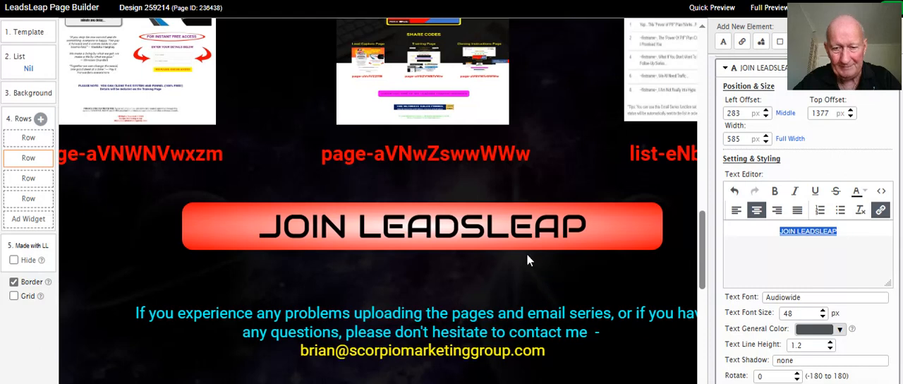
Select the CHECK OUT ONE OF MY LEADING TRAFFIC SOURCE text and look back over the page from the FUNNEL CLONING heading to the JOIN LEADSLEAP button
{"action": "scroll", "coordinate": [530, 263], "scroll_direction": "down", "scroll_amount": 2}
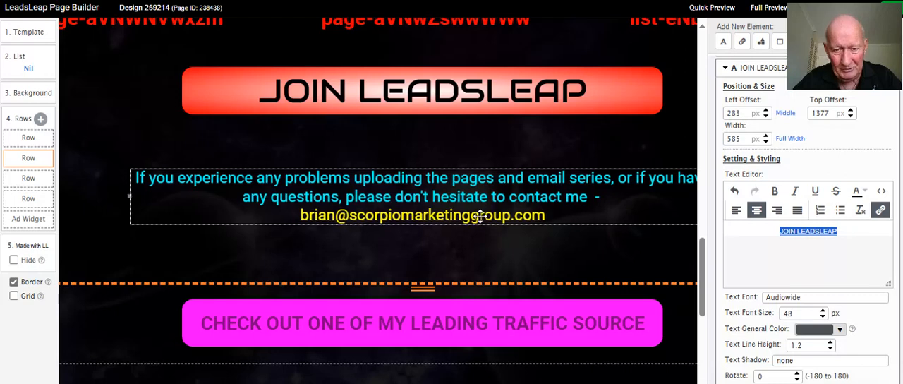
{"action": "scroll", "coordinate": [480, 215], "scroll_direction": "down", "scroll_amount": 1}
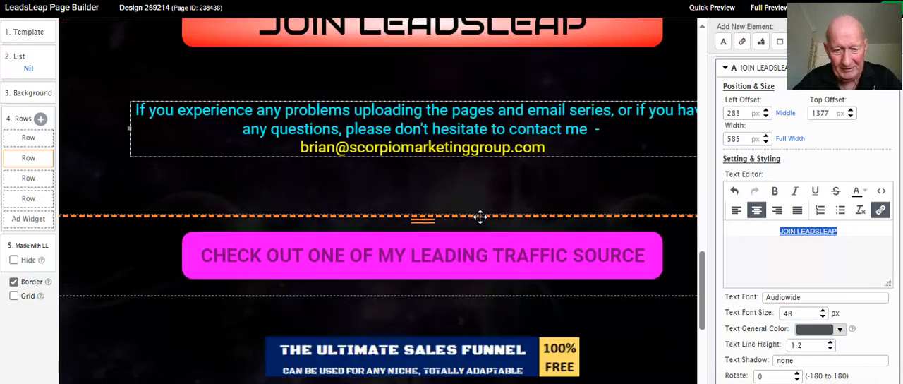
{"action": "left_click", "coordinate": [488, 255]}
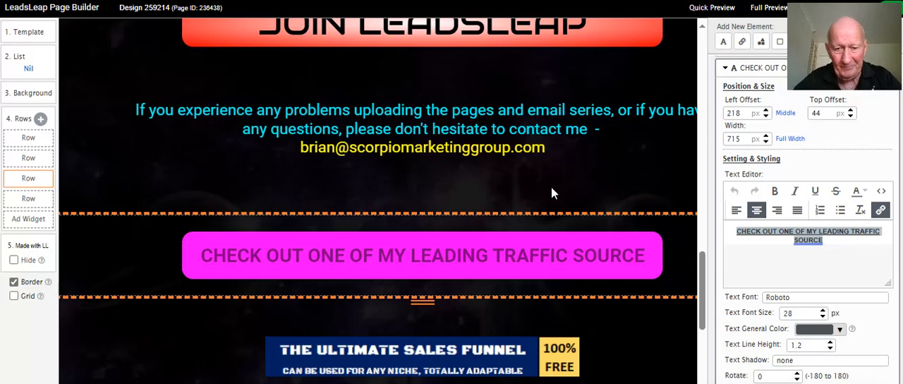
{"action": "scroll", "coordinate": [534, 207], "scroll_direction": "up", "scroll_amount": 3}
{"action": "scroll", "coordinate": [534, 206], "scroll_direction": "up", "scroll_amount": 12}
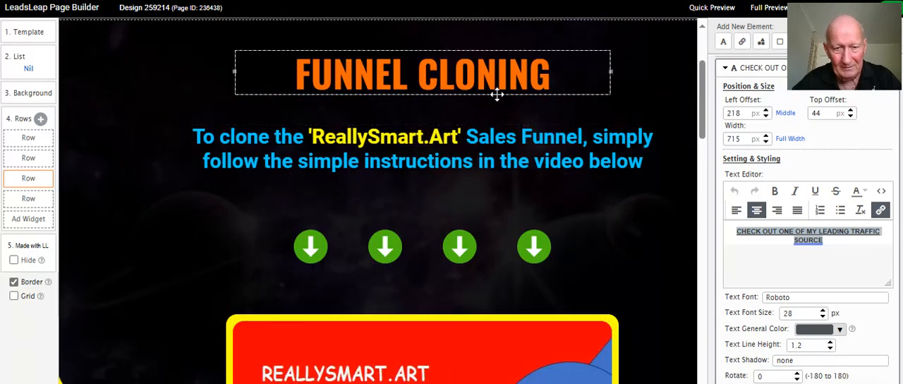
{"action": "scroll", "coordinate": [489, 95], "scroll_direction": "down", "scroll_amount": 6}
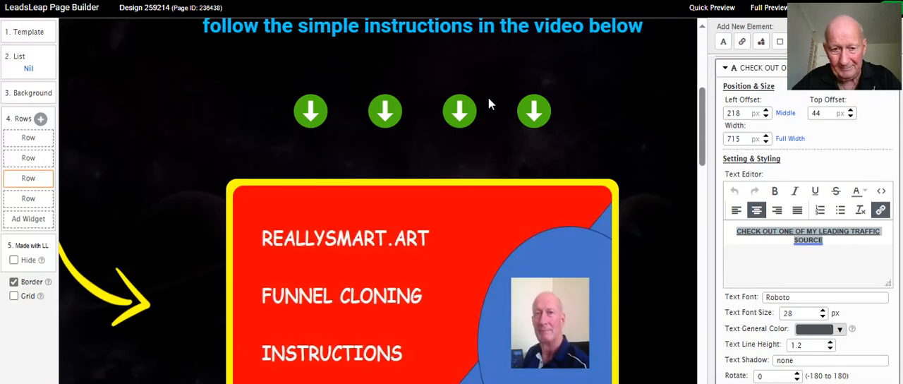
{"action": "scroll", "coordinate": [489, 103], "scroll_direction": "down", "scroll_amount": 6}
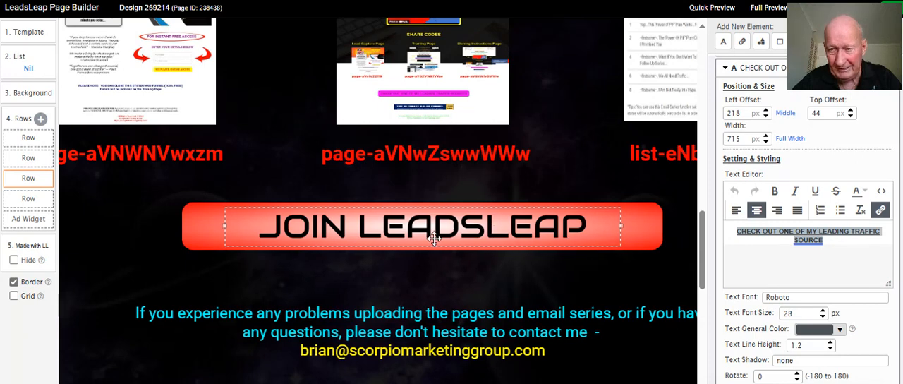
Check the link behind the CHECK OUT ONE OF MY LEADING TRAFFIC SOURCE text by highlighting its URL, and keep the link as it is
{"action": "scroll", "coordinate": [433, 238], "scroll_direction": "down", "scroll_amount": 3}
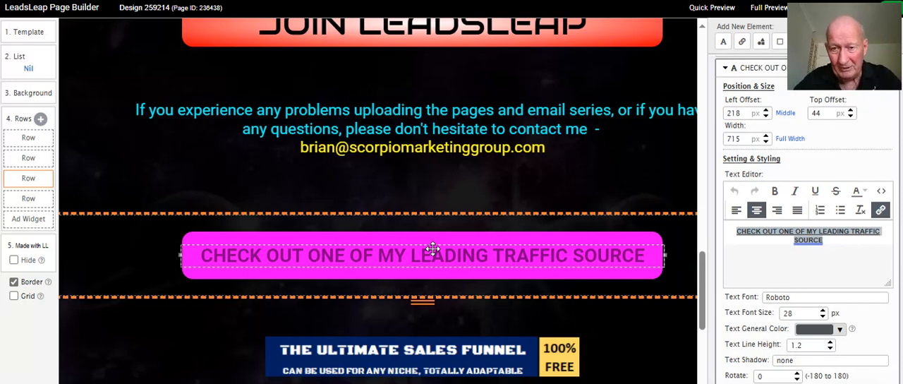
{"action": "scroll", "coordinate": [442, 244], "scroll_direction": "down", "scroll_amount": 2}
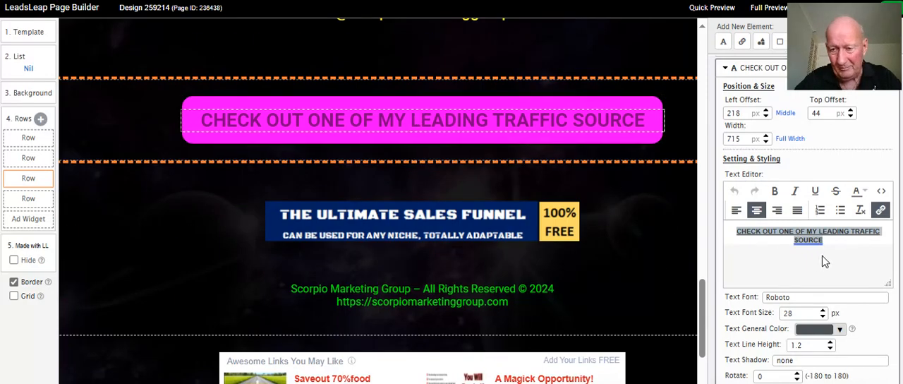
{"action": "left_click", "coordinate": [881, 211]}
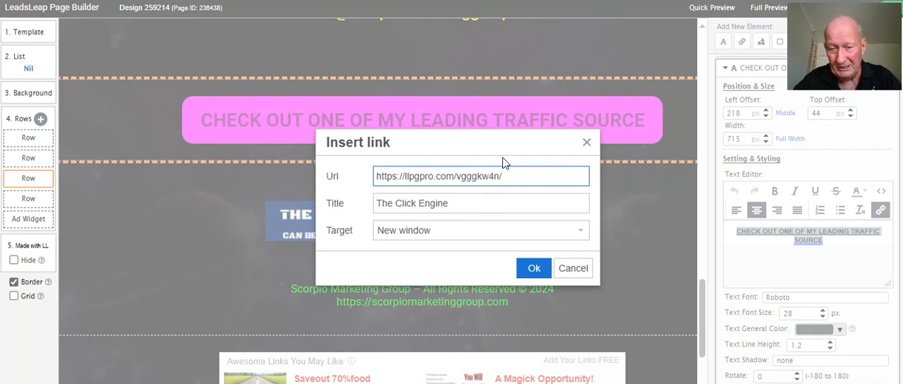
{"action": "left_click_drag", "start_coordinate": [508, 170], "coordinate": [390, 178]}
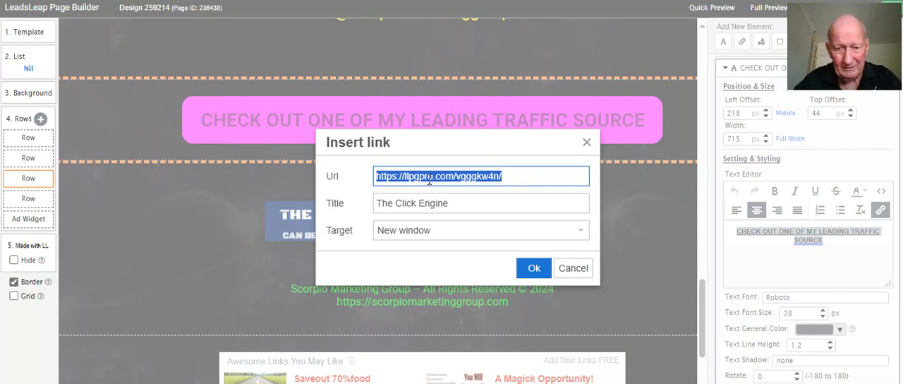
{"action": "left_click", "coordinate": [531, 264]}
Add an image element and place it just under The Ultimate Sales Funnel banner, at a left offset of about 475 px and top offset of about 110 px
{"action": "scroll", "coordinate": [653, 226], "scroll_direction": "down", "scroll_amount": 1}
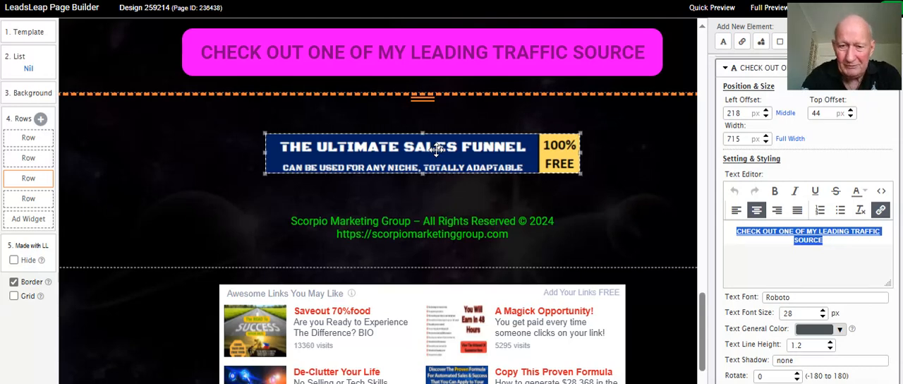
{"action": "scroll", "coordinate": [432, 127], "scroll_direction": "down", "scroll_amount": 1}
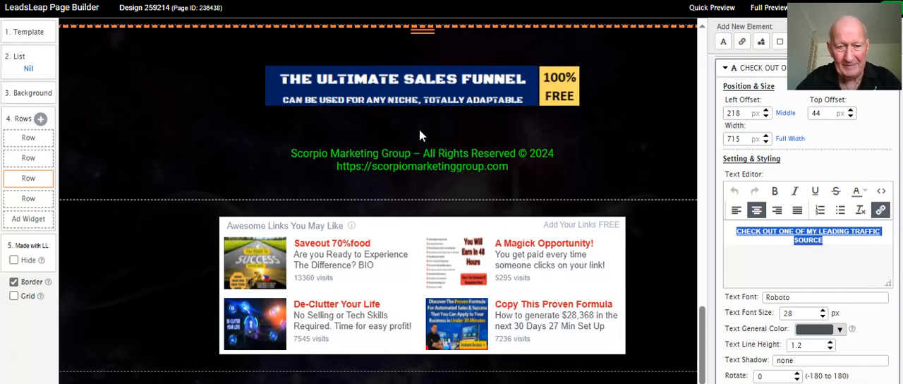
{"action": "left_click_drag", "start_coordinate": [813, 73], "coordinate": [801, 302]}
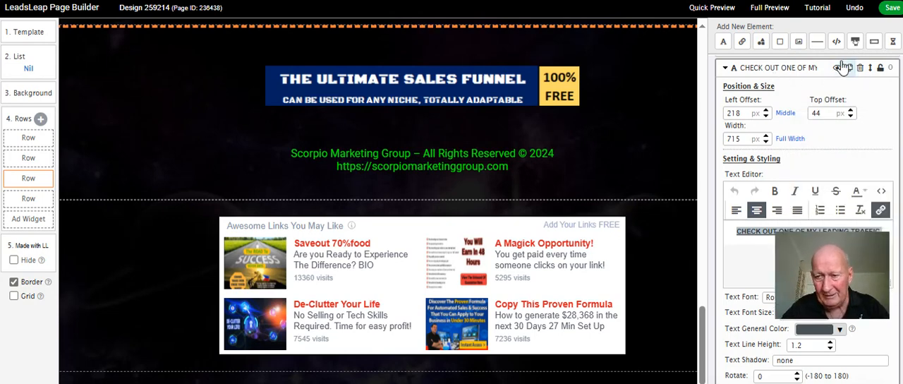
{"action": "left_click", "coordinate": [800, 44]}
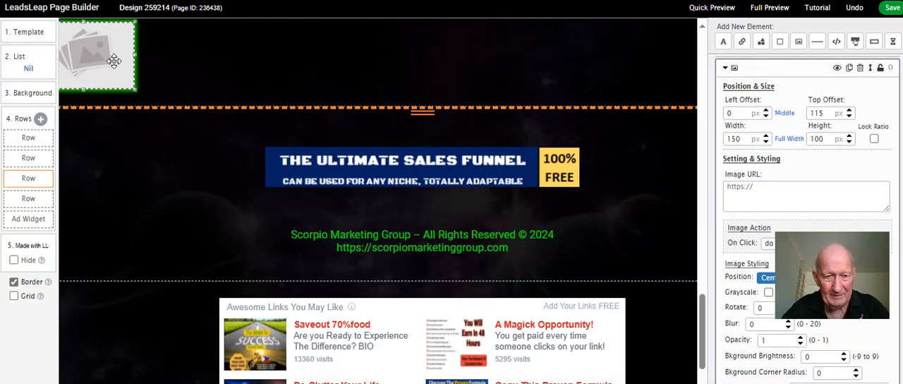
{"action": "left_click_drag", "start_coordinate": [98, 55], "coordinate": [418, 214]}
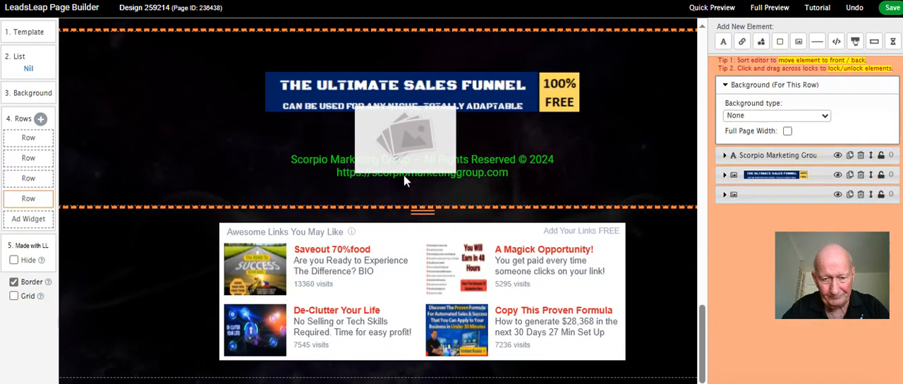
{"action": "left_click", "coordinate": [404, 181]}
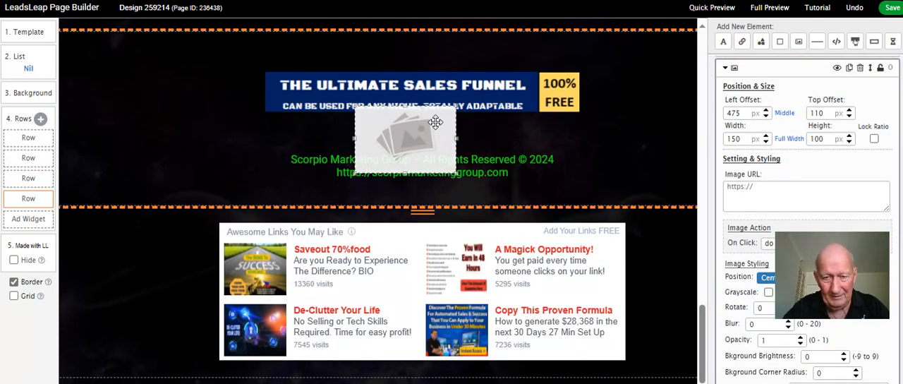
Fill the image placeholder with the 728 x 90 Infinite Leads N Cash banner from My Gallery and position it directly below The Ultimate Sales Funnel banner
{"action": "left_click", "coordinate": [753, 198]}
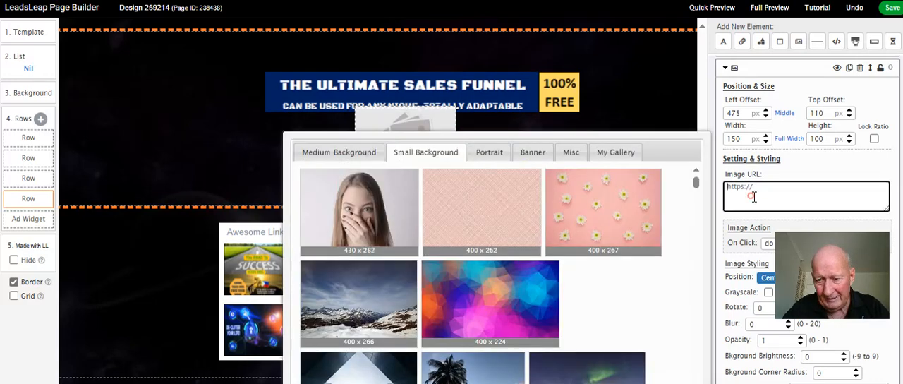
{"action": "left_click", "coordinate": [615, 152]}
{"action": "scroll", "coordinate": [578, 165], "scroll_direction": "down", "scroll_amount": 10}
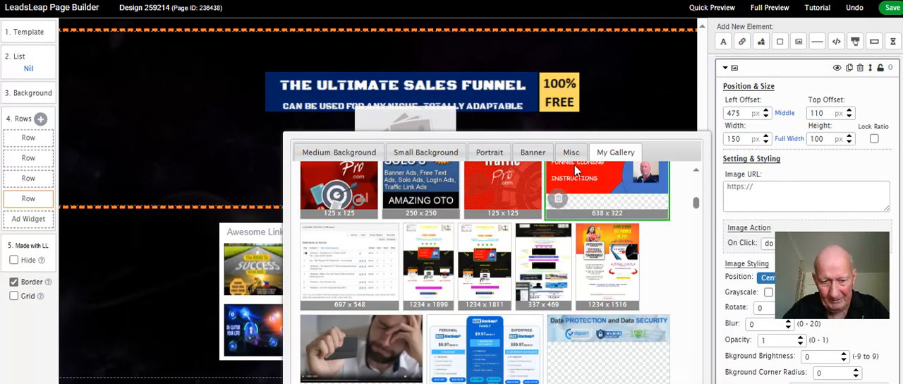
{"action": "scroll", "coordinate": [575, 165], "scroll_direction": "down", "scroll_amount": 5}
{"action": "scroll", "coordinate": [574, 168], "scroll_direction": "down", "scroll_amount": 10}
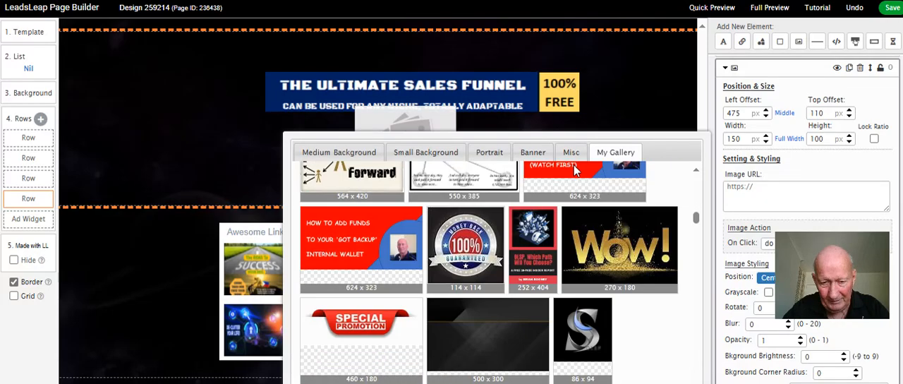
{"action": "scroll", "coordinate": [576, 169], "scroll_direction": "down", "scroll_amount": 10}
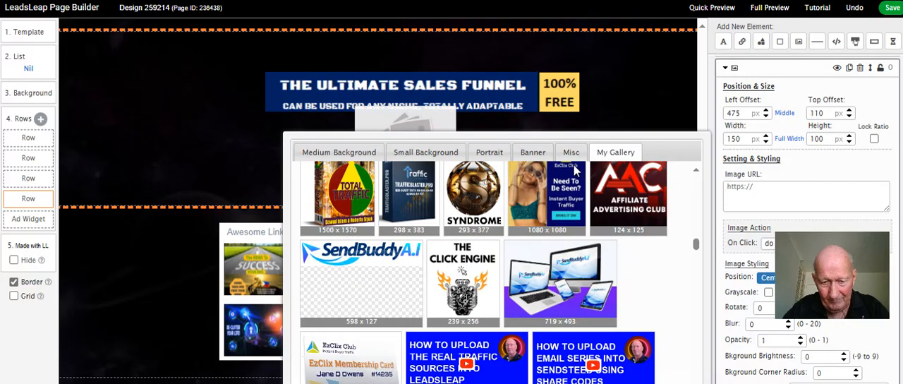
{"action": "scroll", "coordinate": [574, 169], "scroll_direction": "down", "scroll_amount": 10}
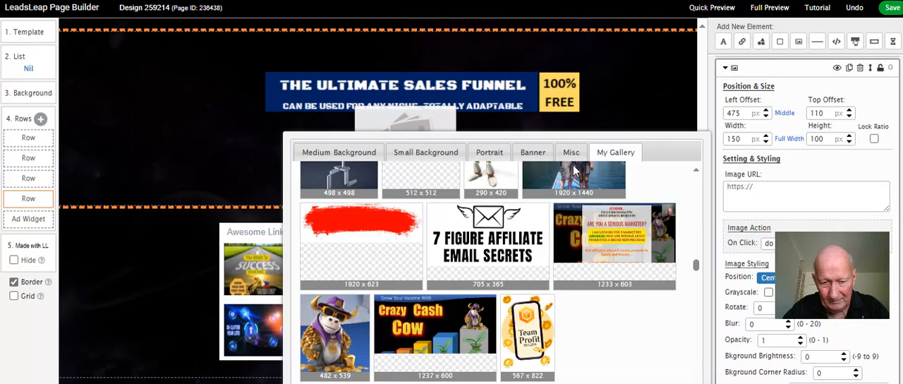
{"action": "scroll", "coordinate": [573, 169], "scroll_direction": "down", "scroll_amount": 10}
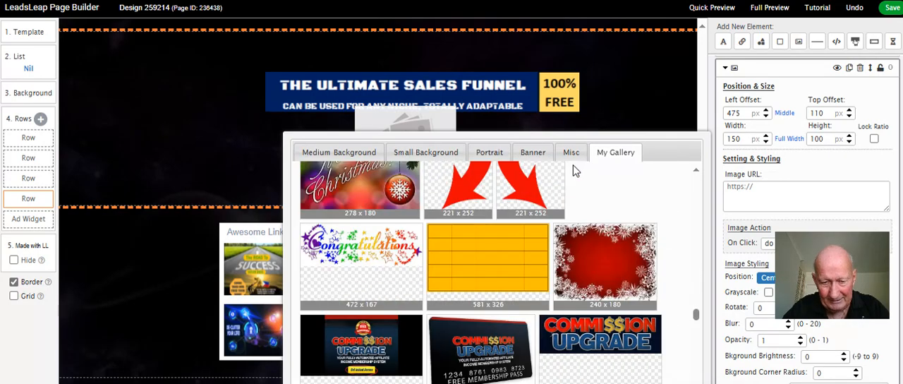
{"action": "scroll", "coordinate": [573, 166], "scroll_direction": "down", "scroll_amount": 5}
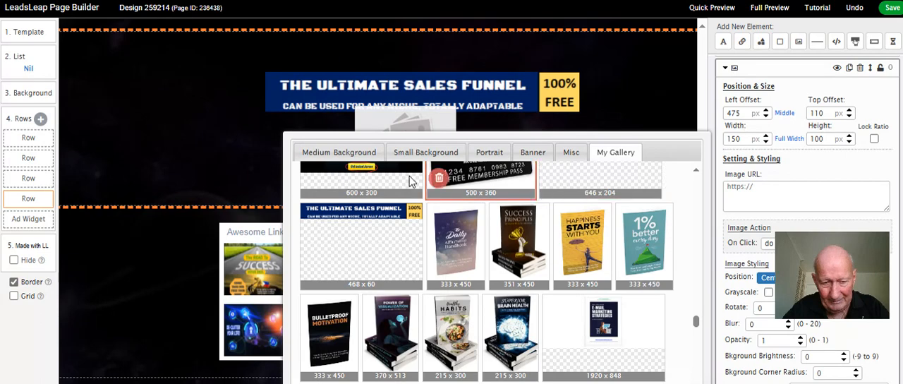
{"action": "scroll", "coordinate": [565, 189], "scroll_direction": "down", "scroll_amount": 10}
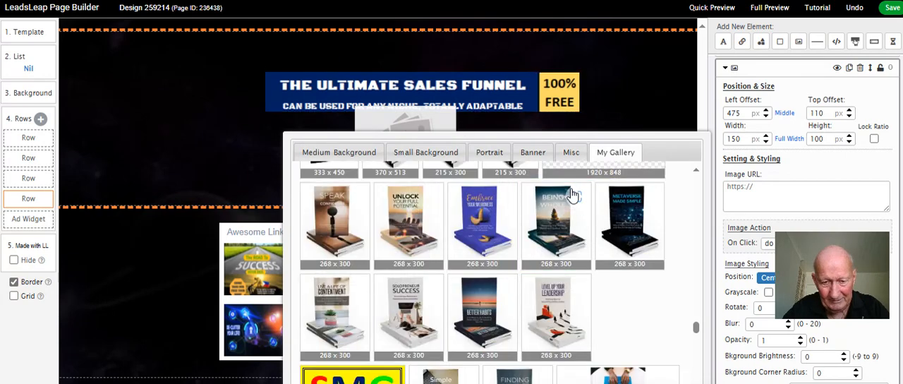
{"action": "scroll", "coordinate": [564, 190], "scroll_direction": "up", "scroll_amount": 2}
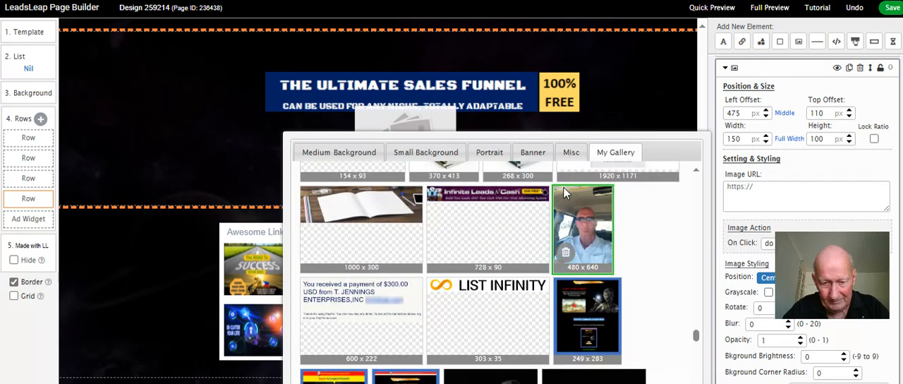
{"action": "left_click", "coordinate": [489, 196]}
{"action": "left_click_drag", "start_coordinate": [522, 125], "coordinate": [436, 139]}
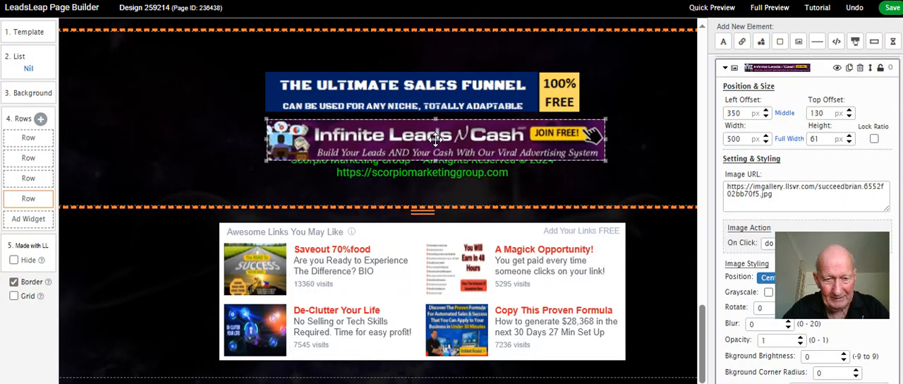
Move the Scorpio Marketing Group footer text down to a top offset of about 245 px, extend the row below it and centre the text horizontally
{"action": "left_click_drag", "start_coordinate": [454, 173], "coordinate": [450, 189]}
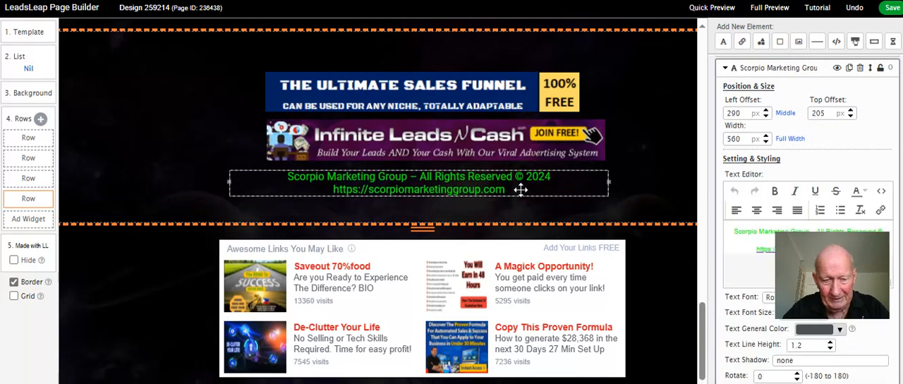
{"action": "left_click_drag", "start_coordinate": [427, 224], "coordinate": [428, 251]}
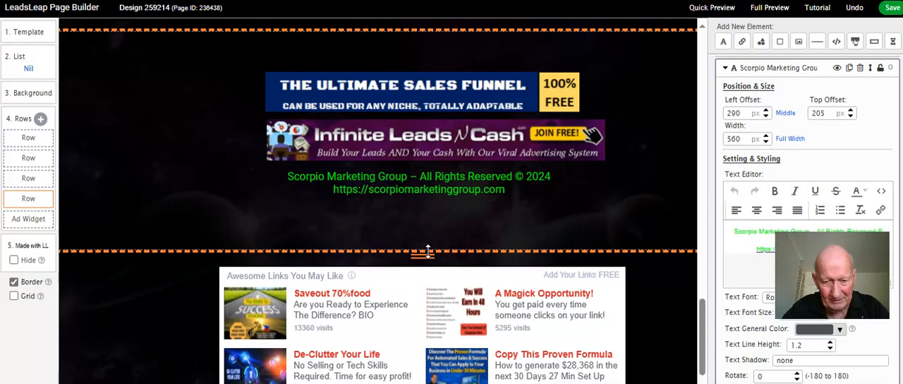
{"action": "left_click_drag", "start_coordinate": [432, 200], "coordinate": [429, 226]}
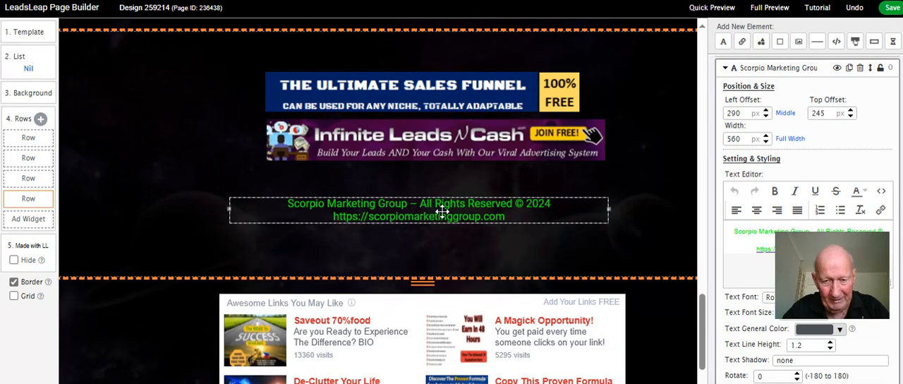
{"action": "left_click", "coordinate": [783, 114]}
Size The Ultimate Sales Funnel and Infinite Leads N Cash banners to 500 x 60 px each and centre both horizontally
{"action": "left_click", "coordinate": [465, 155]}
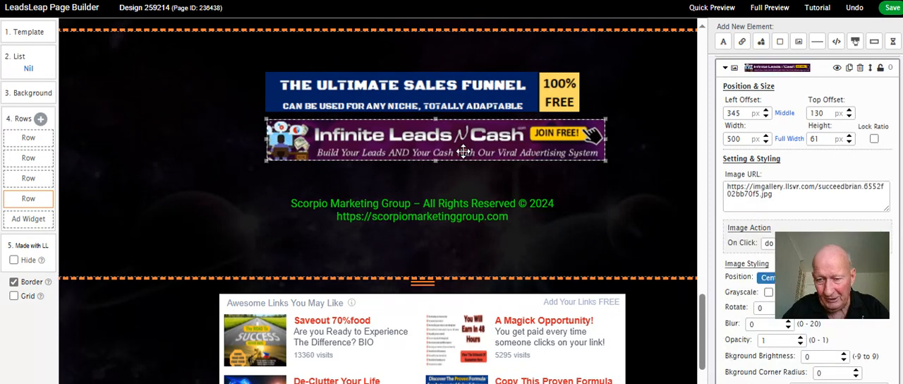
{"action": "left_click", "coordinate": [455, 97]}
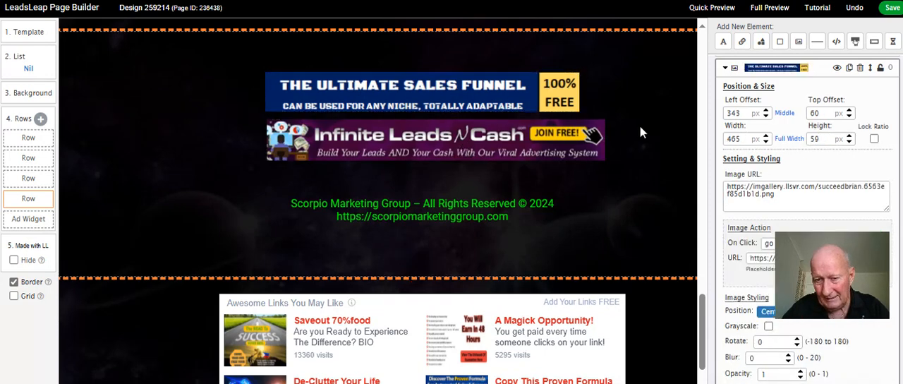
{"action": "left_click", "coordinate": [765, 137]}
{"action": "left_click", "coordinate": [766, 137]}
{"action": "left_click", "coordinate": [766, 137]}
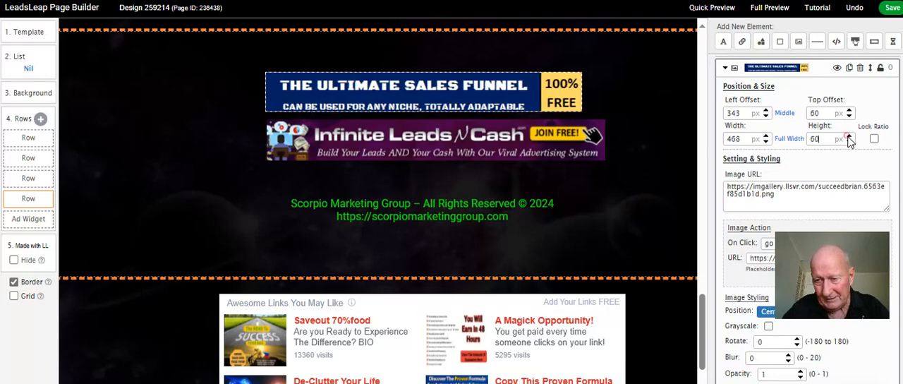
{"action": "left_click", "coordinate": [468, 146]}
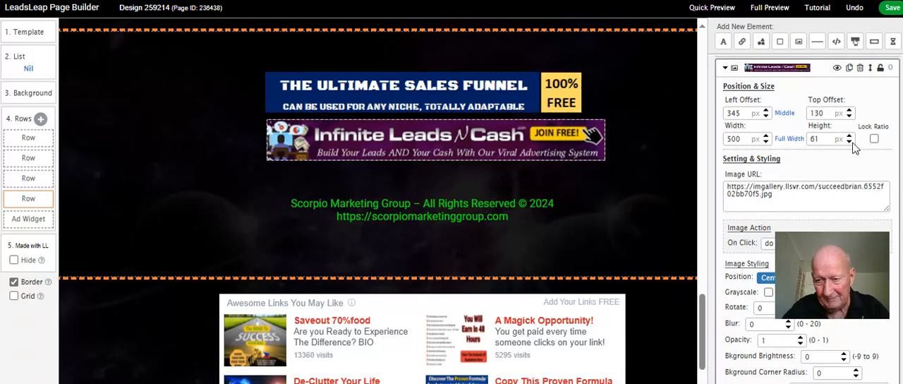
{"action": "left_click", "coordinate": [476, 99]}
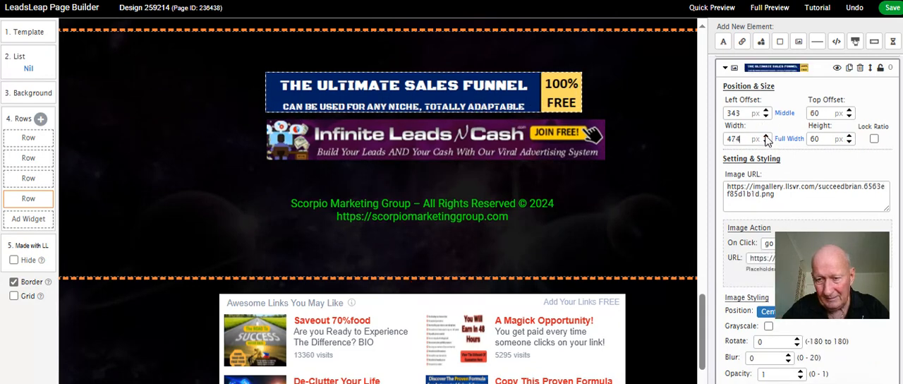
{"action": "left_click_drag", "start_coordinate": [766, 138], "coordinate": [767, 138]}
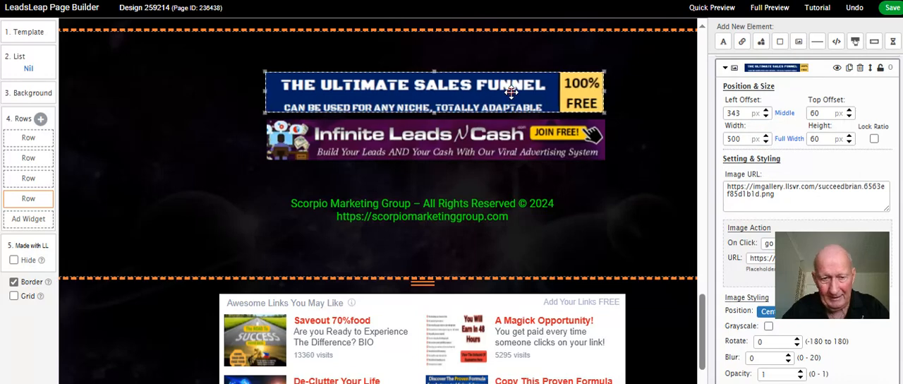
{"action": "left_click", "coordinate": [785, 113]}
{"action": "left_click", "coordinate": [474, 143]}
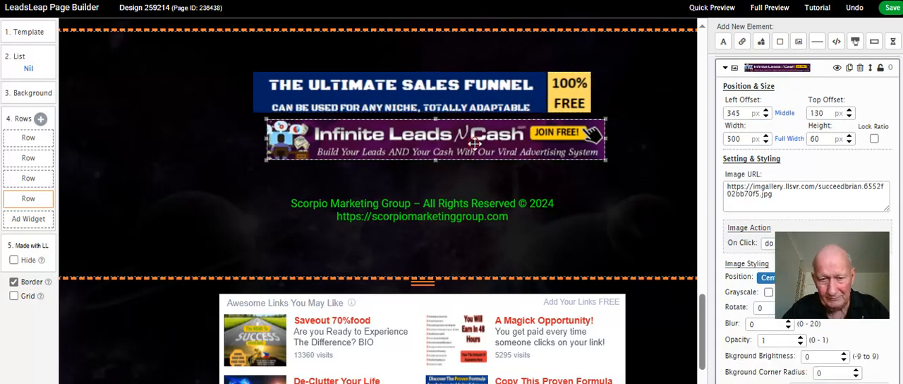
{"action": "left_click", "coordinate": [782, 114]}
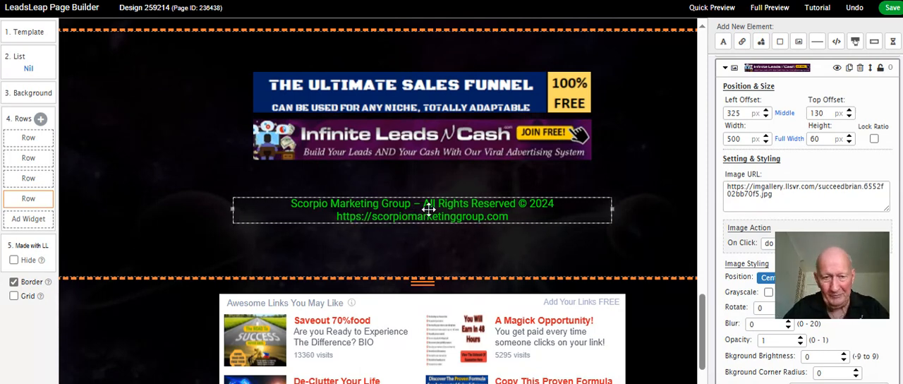
Move the Scorpio Marketing Group footer text further down to a top offset of about 305 px
{"action": "scroll", "coordinate": [428, 208], "scroll_direction": "up", "scroll_amount": 2}
{"action": "scroll", "coordinate": [428, 208], "scroll_direction": "down", "scroll_amount": 2}
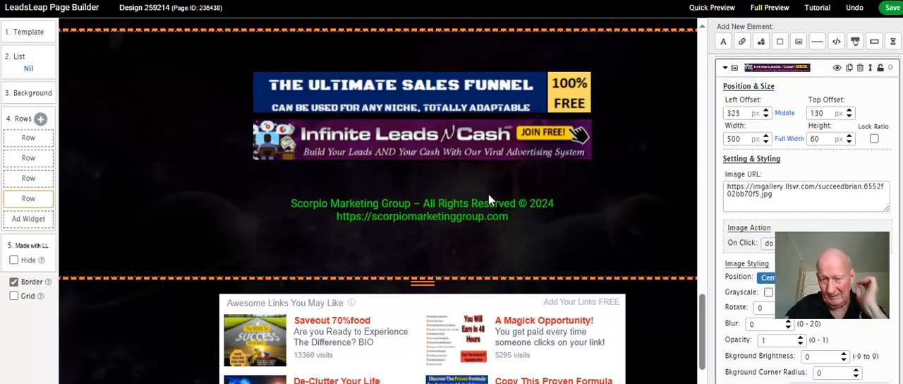
{"action": "scroll", "coordinate": [595, 186], "scroll_direction": "down", "scroll_amount": 1}
{"action": "scroll", "coordinate": [595, 186], "scroll_direction": "up", "scroll_amount": 1}
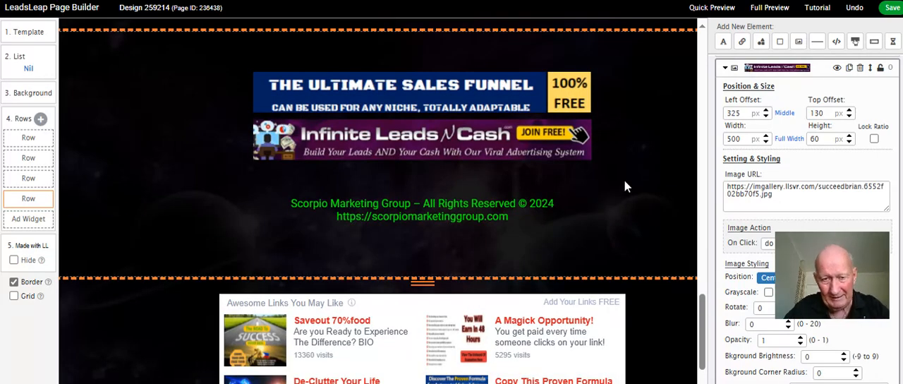
{"action": "scroll", "coordinate": [625, 182], "scroll_direction": "up", "scroll_amount": 1}
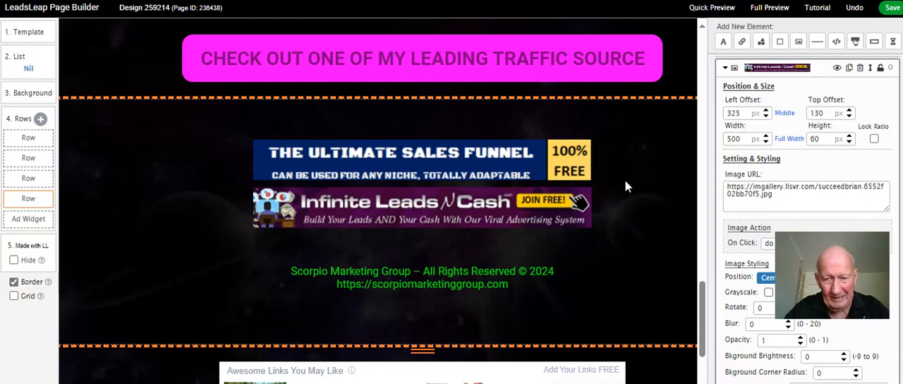
{"action": "scroll", "coordinate": [625, 186], "scroll_direction": "down", "scroll_amount": 1}
{"action": "left_click_drag", "start_coordinate": [478, 212], "coordinate": [479, 256]}
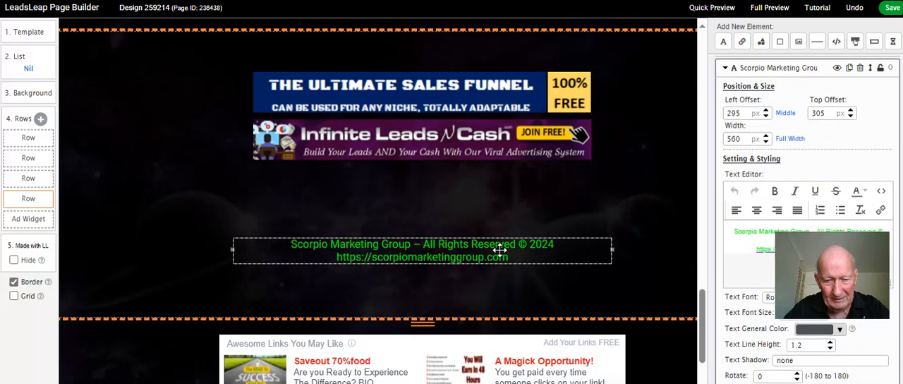
Add an image element below the Infinite Leads N Cash banner and fill it with the green brush-stroke graphic from the Misc gallery
{"action": "left_click", "coordinate": [799, 45]}
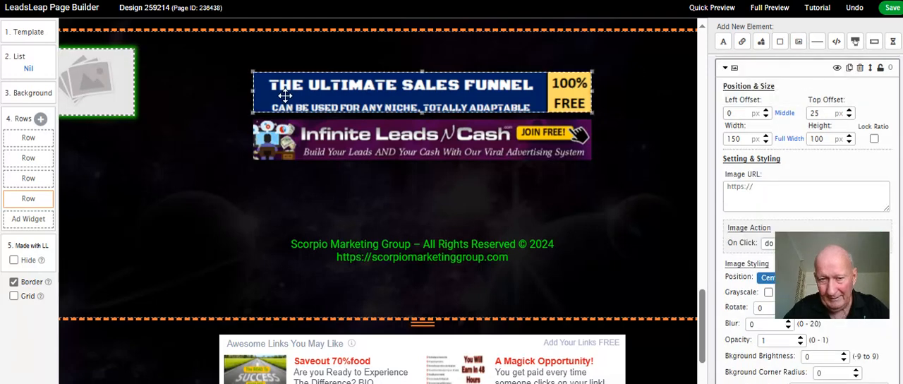
{"action": "left_click_drag", "start_coordinate": [118, 88], "coordinate": [481, 199]}
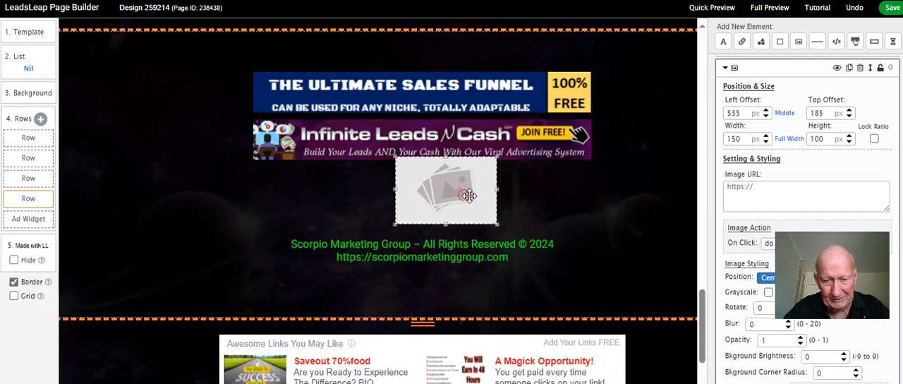
{"action": "left_click", "coordinate": [755, 190]}
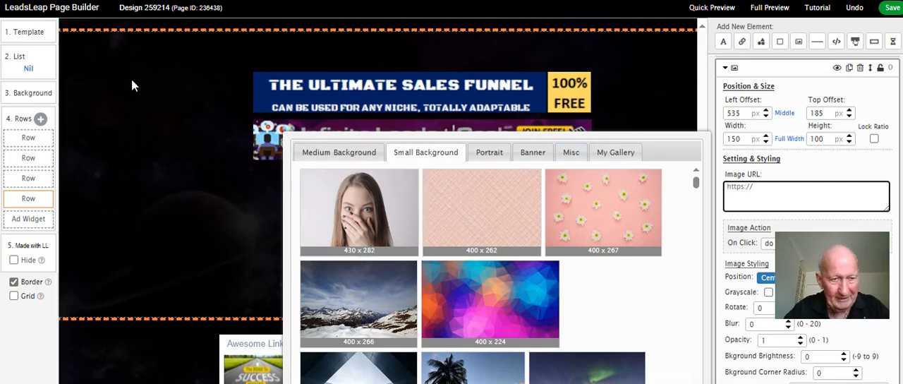
{"action": "left_click", "coordinate": [571, 156]}
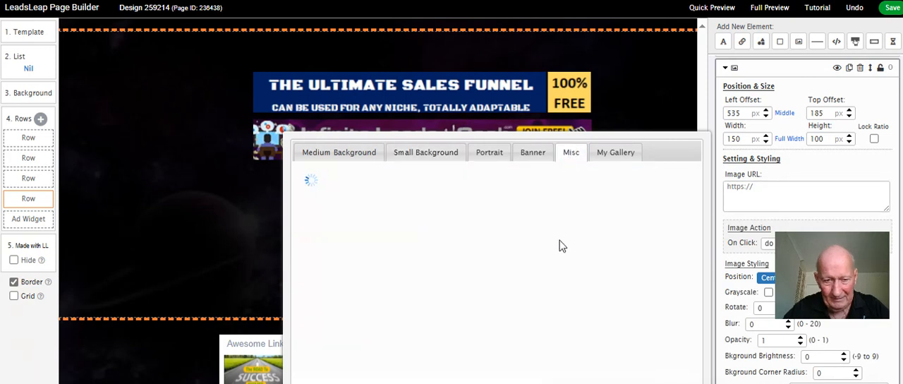
{"action": "scroll", "coordinate": [558, 240], "scroll_direction": "down", "scroll_amount": 10}
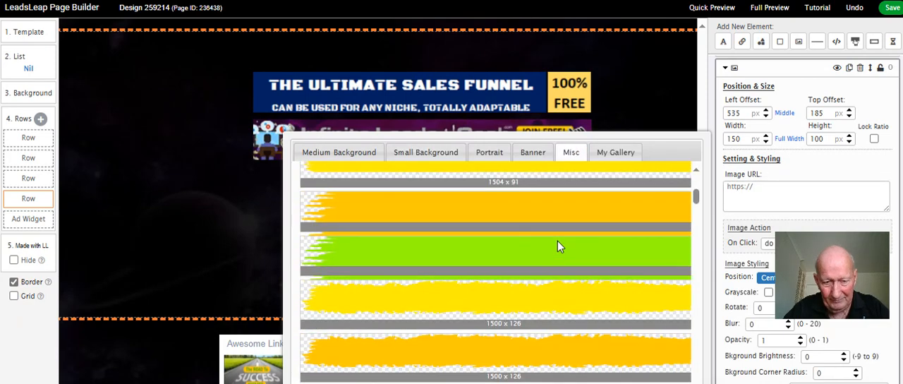
{"action": "scroll", "coordinate": [548, 247], "scroll_direction": "up", "scroll_amount": 2}
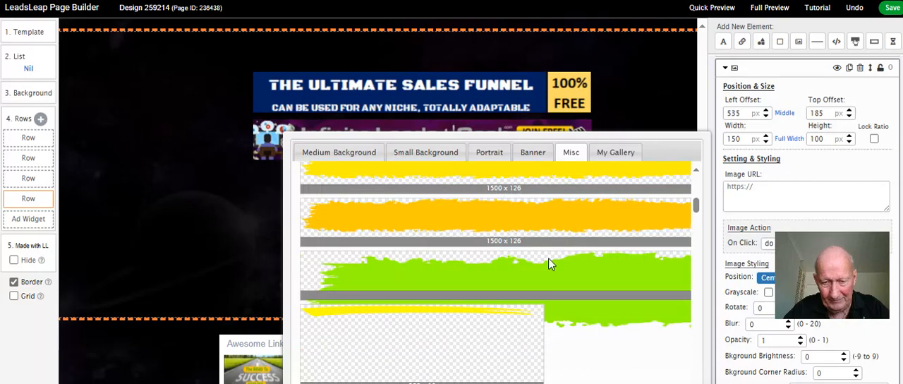
{"action": "left_click", "coordinate": [548, 268]}
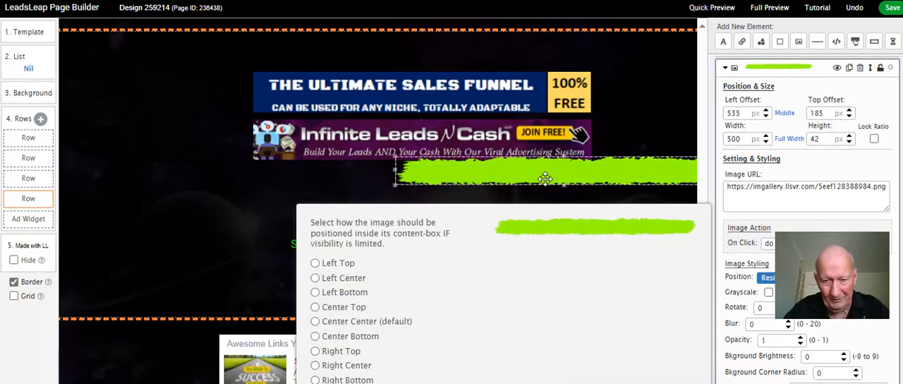
{"action": "left_click", "coordinate": [250, 284]}
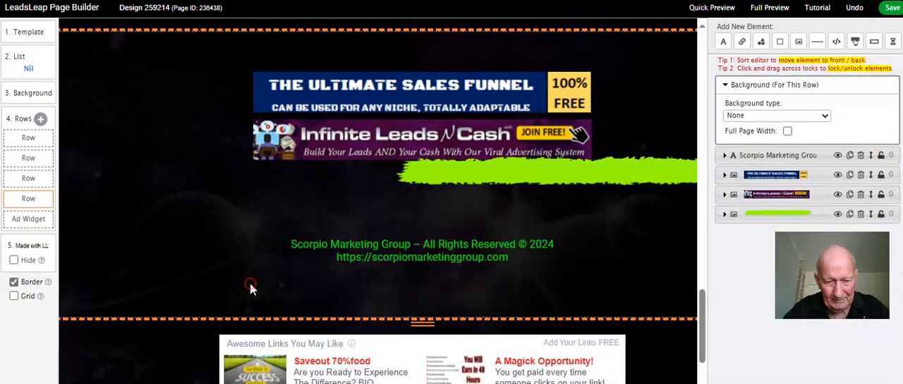
Resize the green brush stroke to about 560 x 67 px and place it at about 280 px left and 225 px top offset
{"action": "left_click_drag", "start_coordinate": [520, 173], "coordinate": [333, 216]}
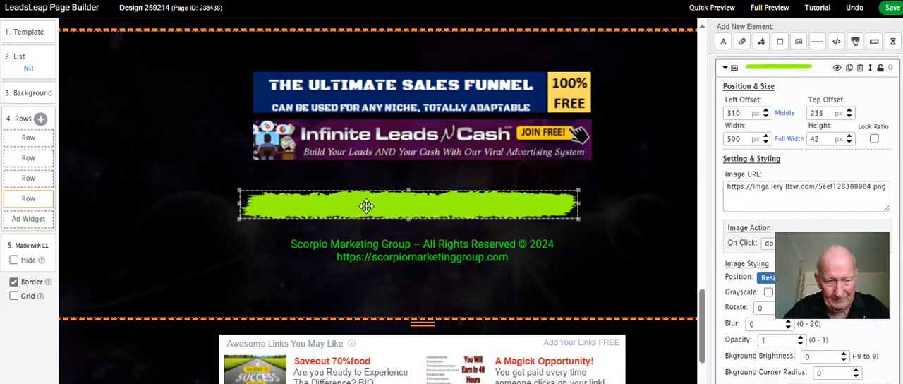
{"action": "left_click_drag", "start_coordinate": [409, 219], "coordinate": [409, 236]}
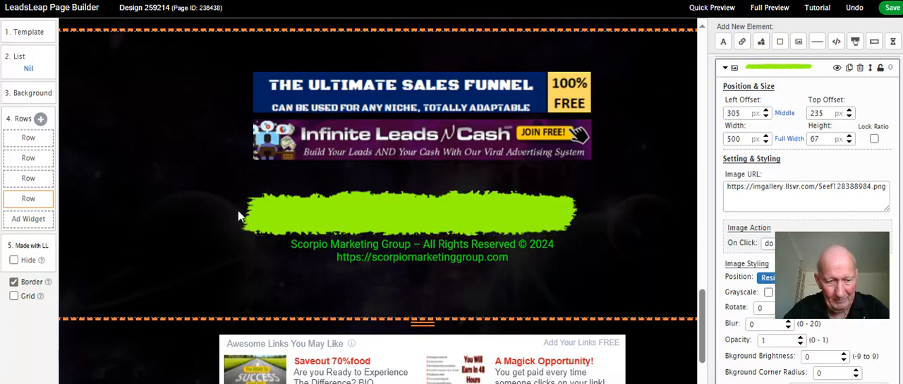
{"action": "left_click_drag", "start_coordinate": [240, 212], "coordinate": [212, 212]}
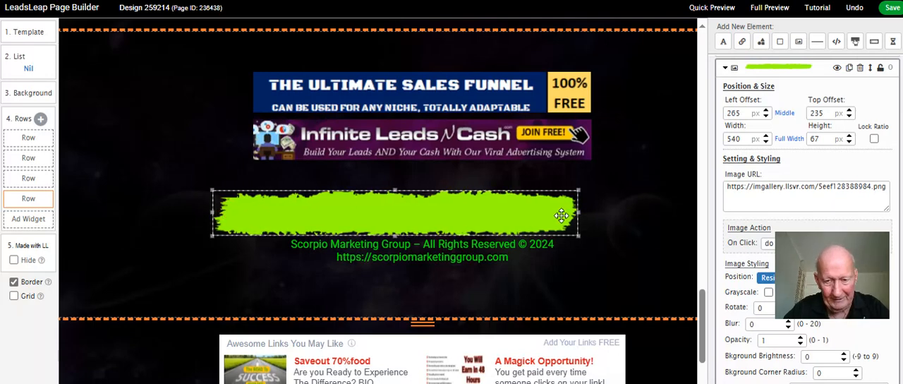
{"action": "left_click_drag", "start_coordinate": [579, 211], "coordinate": [593, 211]}
{"action": "left_click_drag", "start_coordinate": [537, 207], "coordinate": [548, 199]}
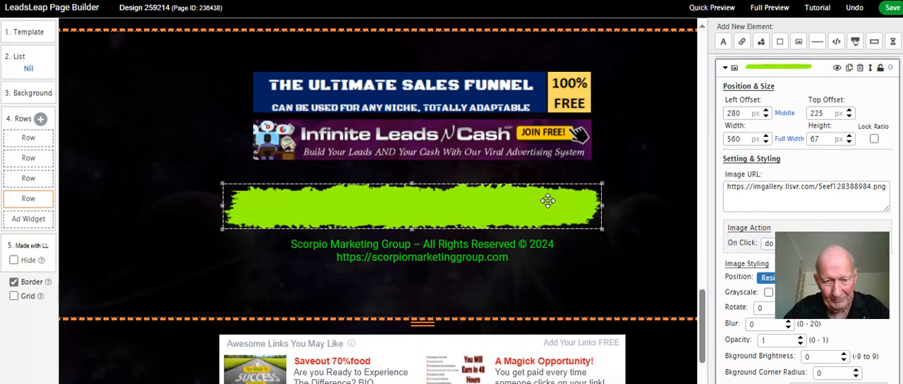
Shift the Infinite Leads N Cash banner and footer text lower, and stretch the green brush stroke to a height of about 97 px
{"action": "mouse_move", "coordinate": [494, 151]}
{"action": "left_mouse_down"}
{"action": "mouse_move", "coordinate": [496, 189]}
{"action": "mouse_move", "coordinate": [496, 152]}
{"action": "left_mouse_up"}
{"action": "left_click", "coordinate": [463, 212]}
{"action": "left_click_drag", "start_coordinate": [417, 244], "coordinate": [421, 281]}
{"action": "left_click_drag", "start_coordinate": [406, 215], "coordinate": [409, 248]}
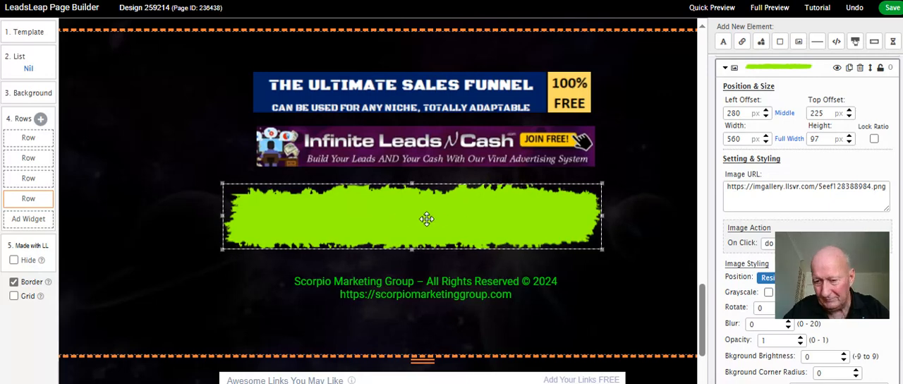
Add another image element with the 728 x 90 Infinite Leads N Cash banner from My Gallery and place it over the green brush stroke
{"action": "left_click", "coordinate": [799, 42]}
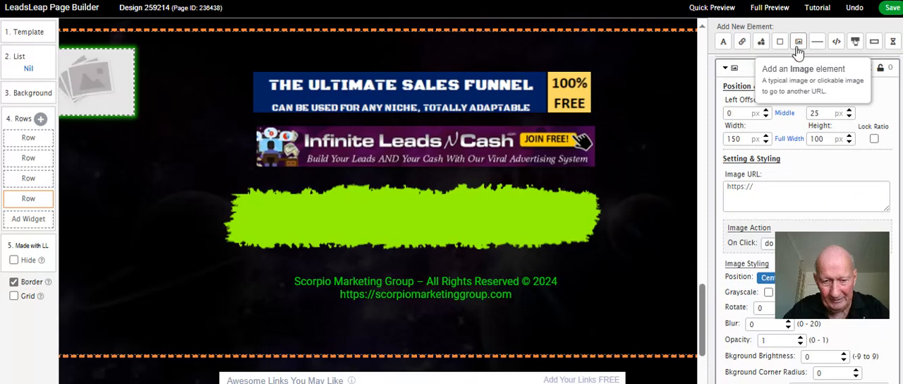
{"action": "left_click_drag", "start_coordinate": [110, 94], "coordinate": [446, 223]}
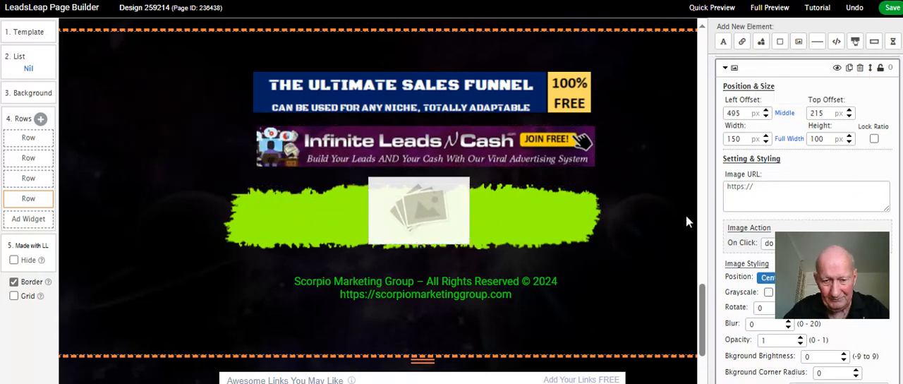
{"action": "left_click", "coordinate": [776, 190]}
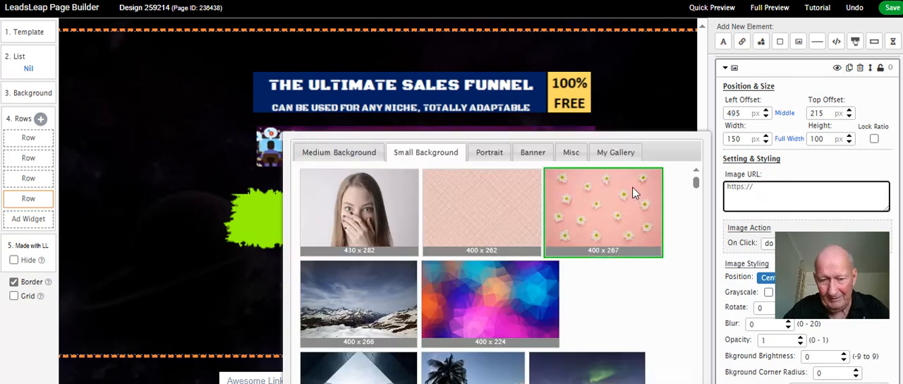
{"action": "left_click", "coordinate": [604, 161]}
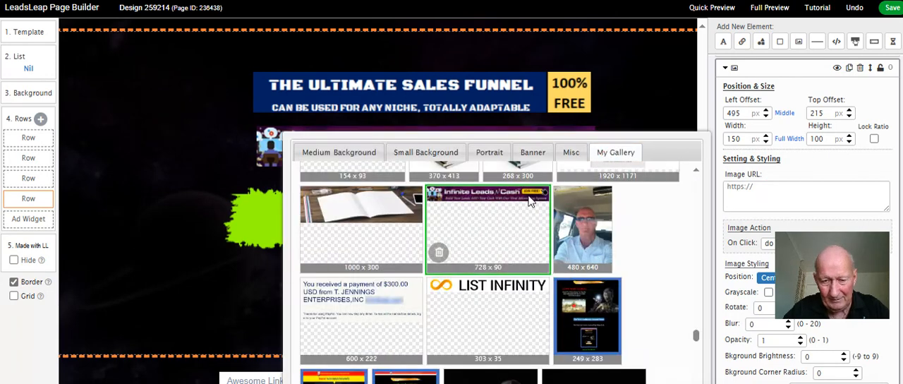
{"action": "left_click", "coordinate": [499, 198]}
{"action": "left_click_drag", "start_coordinate": [558, 196], "coordinate": [427, 215]}
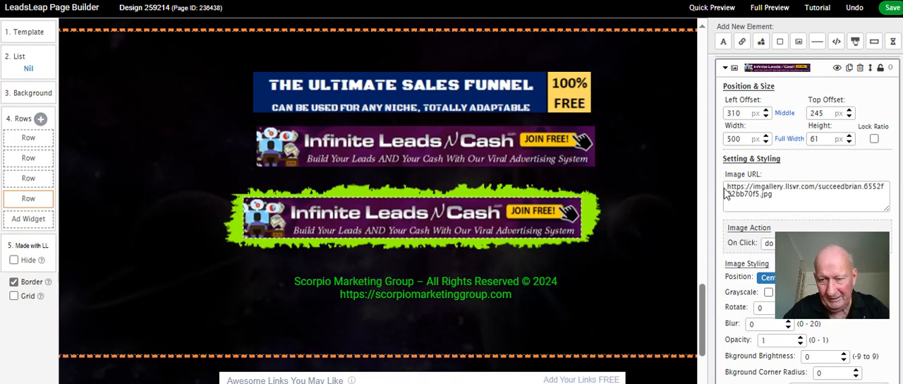
Centre the green brush stroke and its overlaid Infinite Leads N Cash banner horizontally, and widen the brush stroke slightly on both sides
{"action": "left_click", "coordinate": [589, 213]}
{"action": "left_click", "coordinate": [590, 213]}
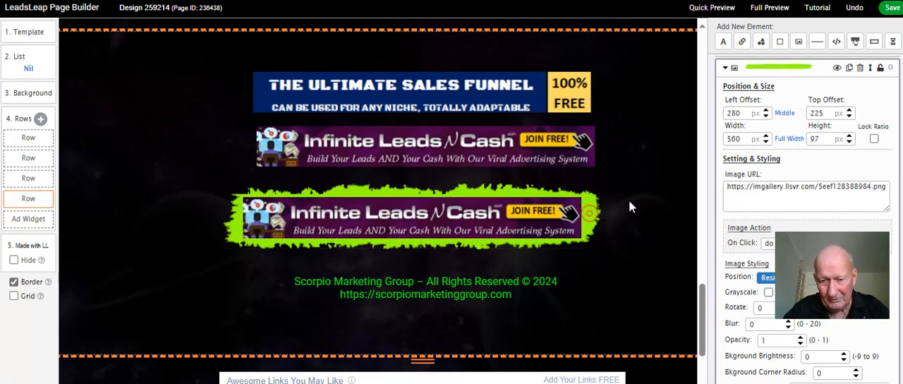
{"action": "left_click", "coordinate": [784, 115]}
{"action": "left_click", "coordinate": [562, 205]}
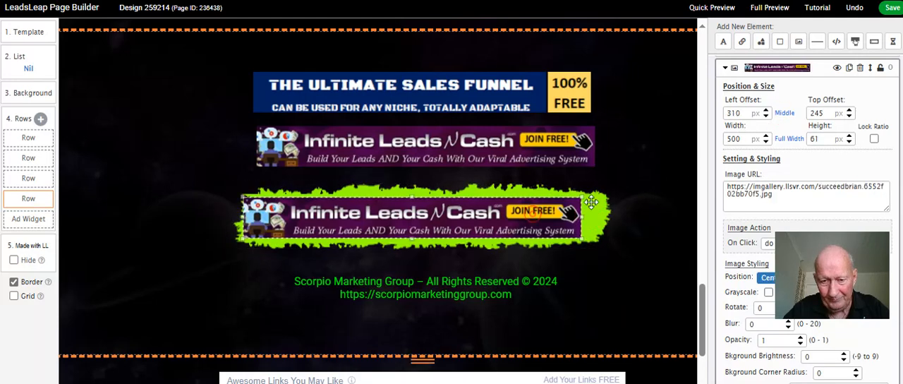
{"action": "left_click", "coordinate": [782, 115]}
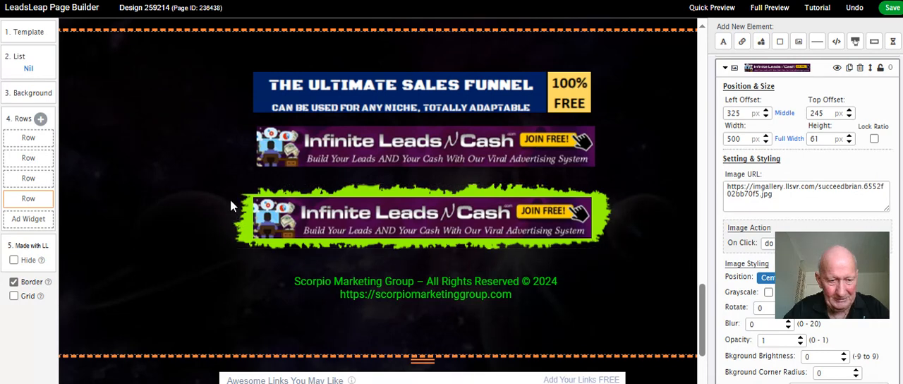
{"action": "left_click", "coordinate": [243, 215]}
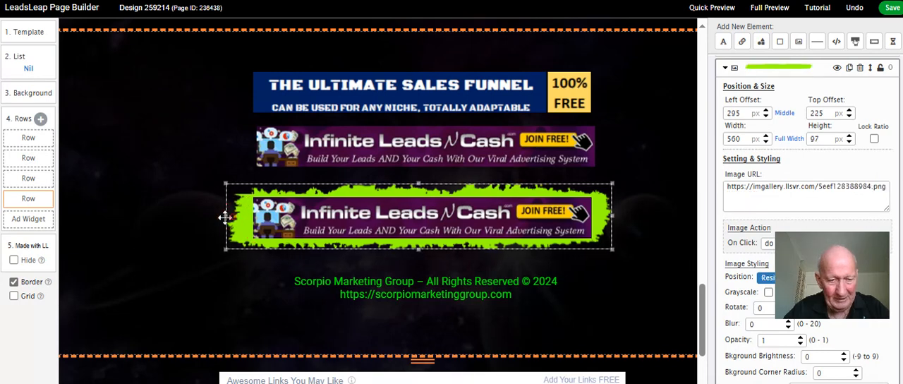
{"action": "left_click_drag", "start_coordinate": [607, 217], "coordinate": [615, 217]}
{"action": "left_click", "coordinate": [623, 261]}
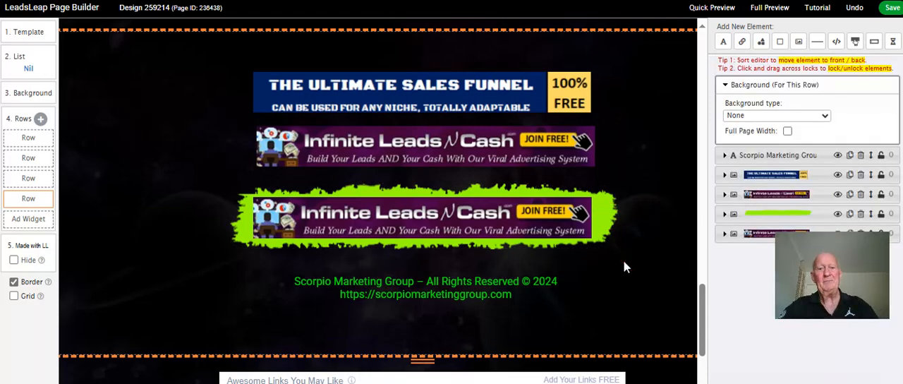
Try the ad widget below the footer with 2 and 6 ads, and return the number of ads to 4
{"action": "scroll", "coordinate": [635, 251], "scroll_direction": "down", "scroll_amount": 3}
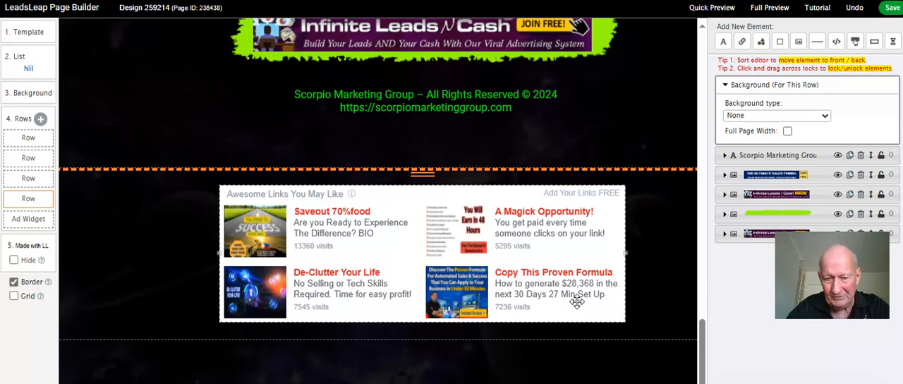
{"action": "left_click", "coordinate": [599, 252]}
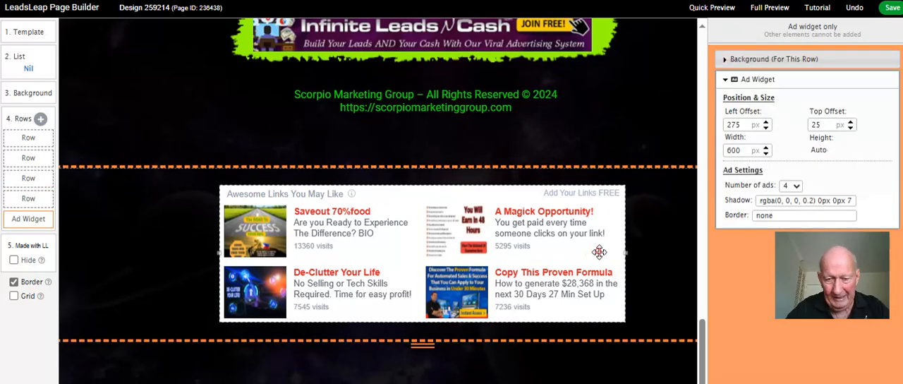
{"action": "left_click", "coordinate": [796, 186]}
{"action": "left_click", "coordinate": [787, 200]}
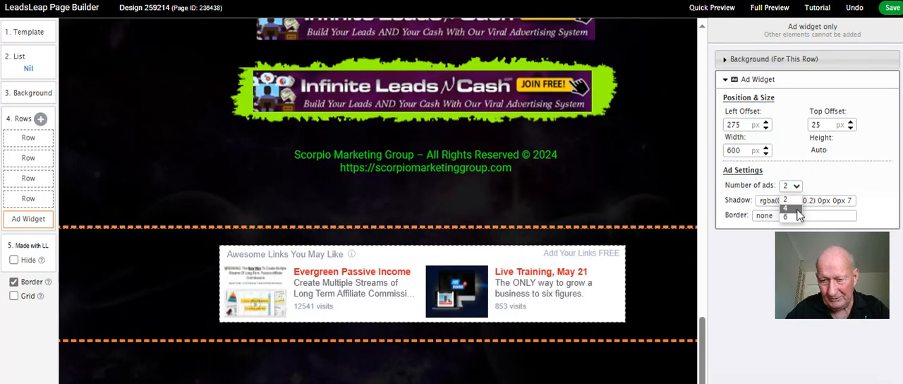
{"action": "left_click", "coordinate": [797, 216]}
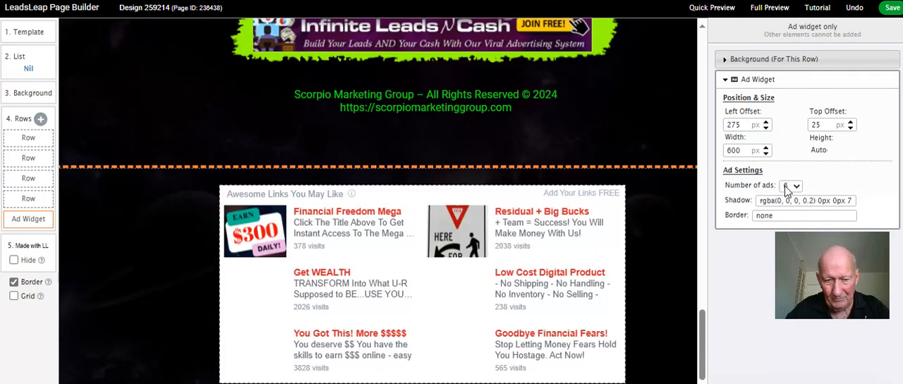
{"action": "left_click", "coordinate": [796, 186]}
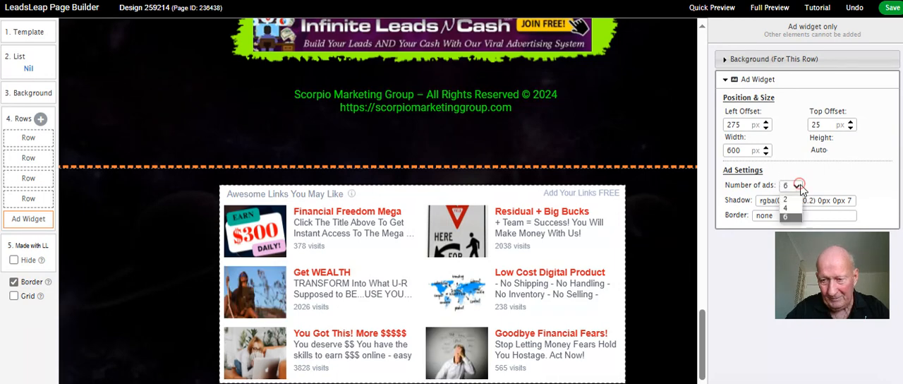
{"action": "left_click", "coordinate": [793, 209]}
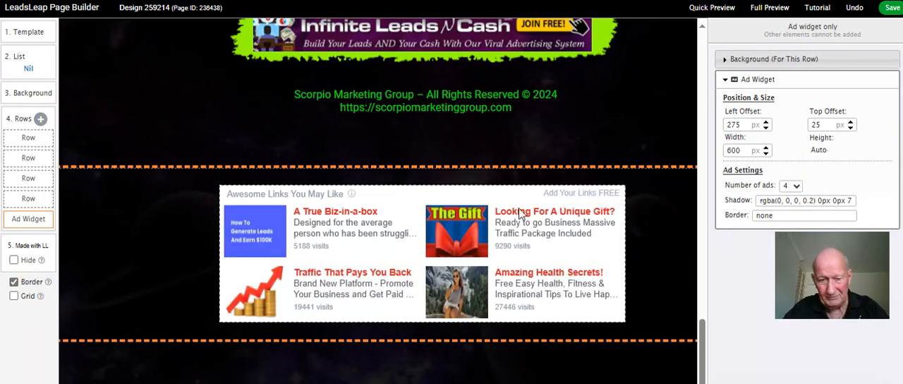
Review the cloning instructions page around its share codes and the live capture page from its headline to the intro video
{"action": "scroll", "coordinate": [405, 233], "scroll_direction": "up", "scroll_amount": 10}
{"action": "left_click", "coordinate": [405, 231]}
{"action": "scroll", "coordinate": [405, 231], "scroll_direction": "up", "scroll_amount": 2}
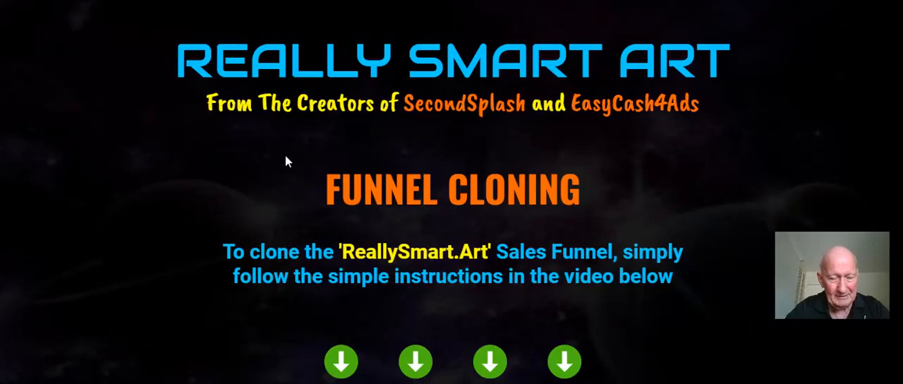
{"action": "scroll", "coordinate": [285, 162], "scroll_direction": "down", "scroll_amount": 10}
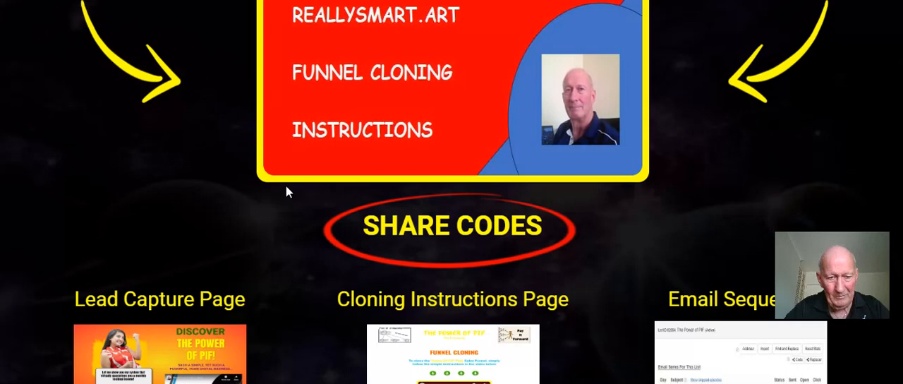
{"action": "scroll", "coordinate": [272, 165], "scroll_direction": "down", "scroll_amount": 1}
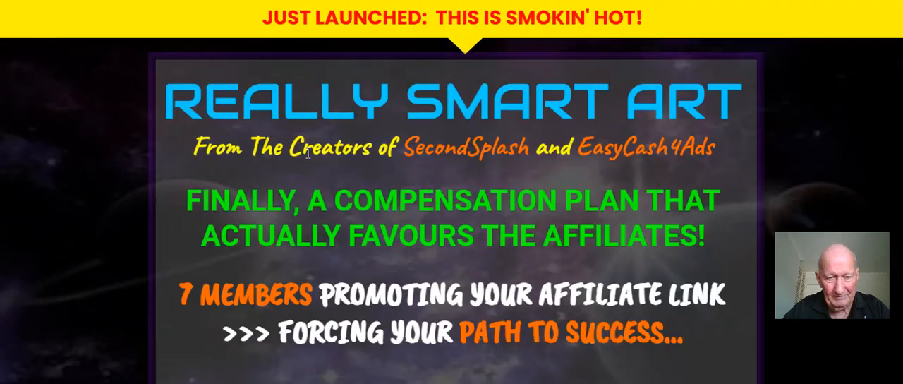
{"action": "scroll", "coordinate": [308, 154], "scroll_direction": "down", "scroll_amount": 2}
{"action": "scroll", "coordinate": [310, 154], "scroll_direction": "down", "scroll_amount": 3}
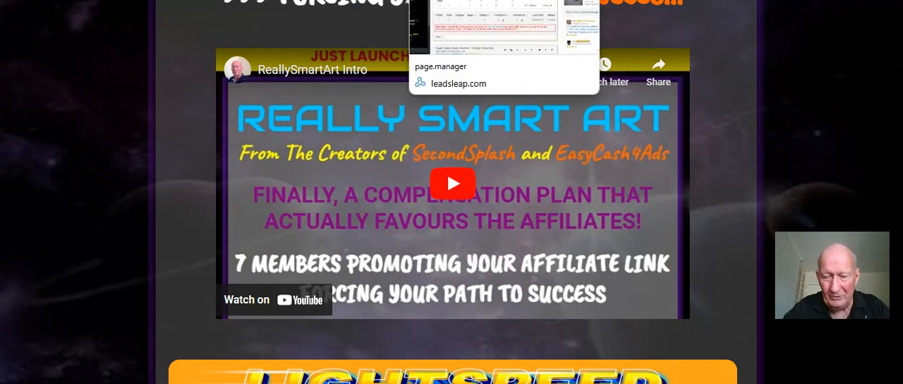
Find the ReallySmart Art Dummy page in the page manager and highlight its premium link
{"action": "left_click", "coordinate": [459, 1]}
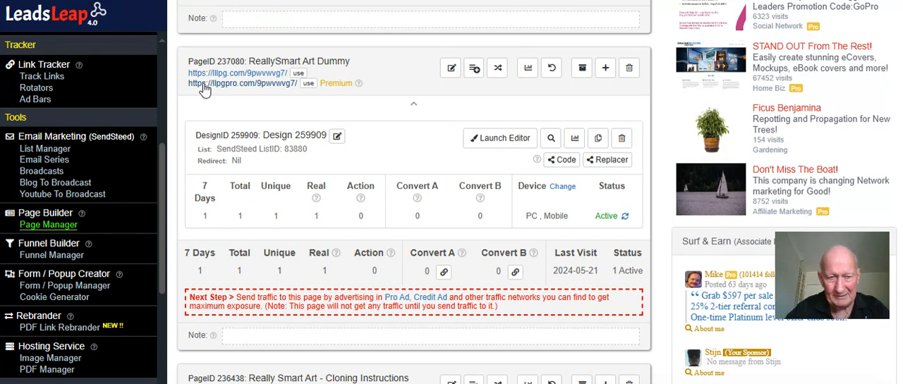
{"action": "left_click_drag", "start_coordinate": [186, 83], "coordinate": [299, 83]}
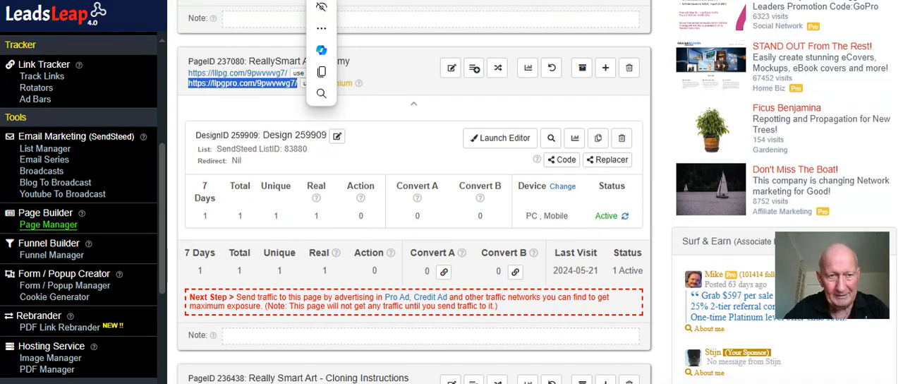
{"action": "mouse_move", "coordinate": [321, 8]}
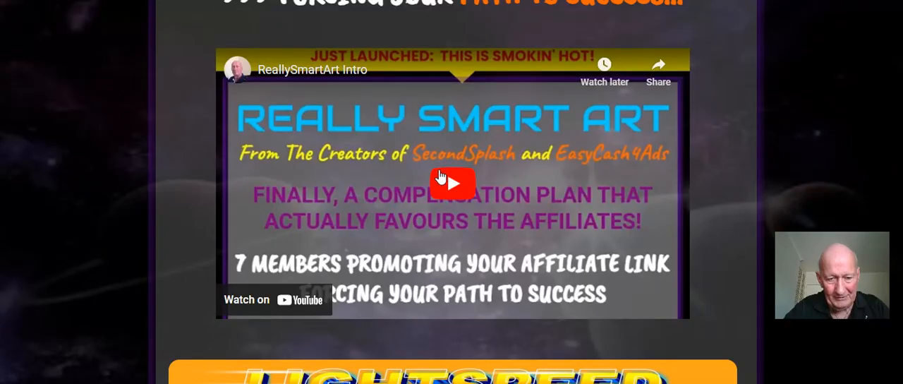
Return to the live capture page and check it from the intro video down to the name and email opt-in form
{"action": "left_click", "coordinate": [387, 182]}
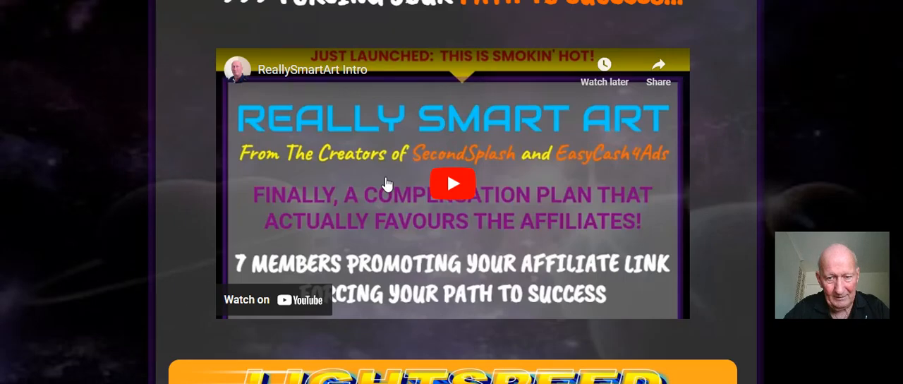
{"action": "scroll", "coordinate": [386, 182], "scroll_direction": "down", "scroll_amount": 10}
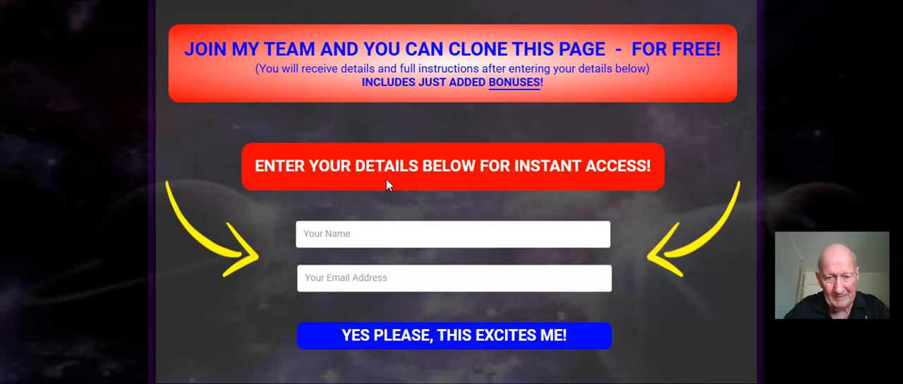
{"action": "scroll", "coordinate": [386, 179], "scroll_direction": "down", "scroll_amount": 1}
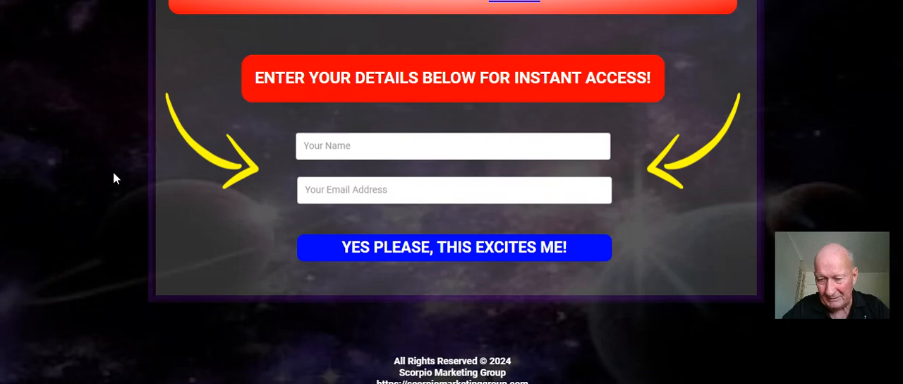
Review the follow-up emails of the ReallySmartArt Dummy list and the email series of the other lists
{"action": "left_click", "coordinate": [332, 1]}
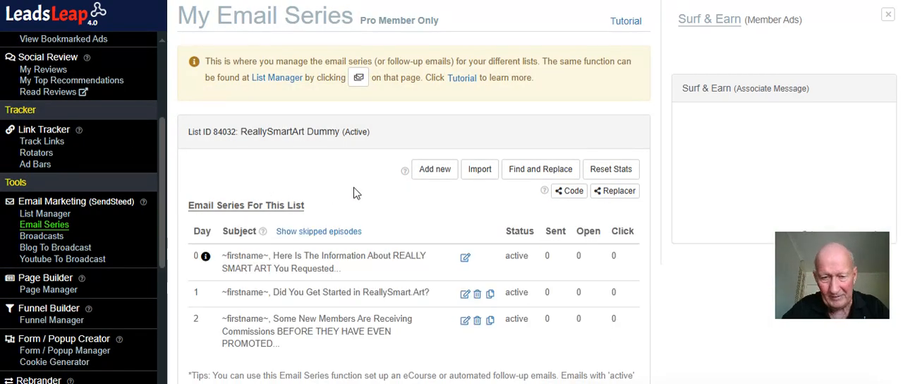
{"action": "scroll", "coordinate": [353, 187], "scroll_direction": "down", "scroll_amount": 1}
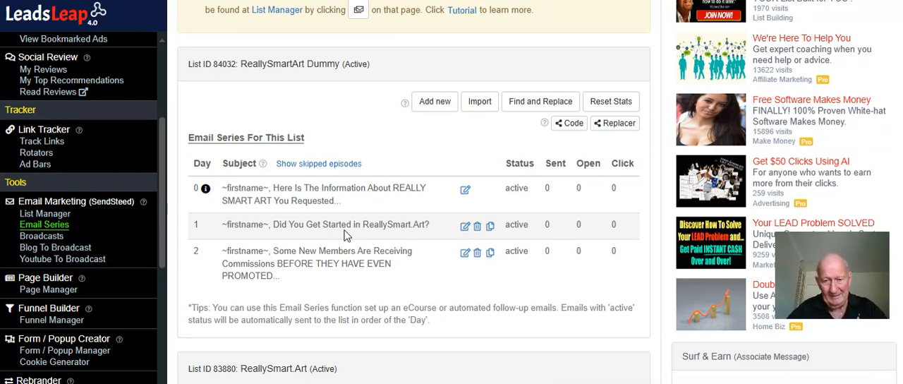
{"action": "scroll", "coordinate": [388, 221], "scroll_direction": "down", "scroll_amount": 1}
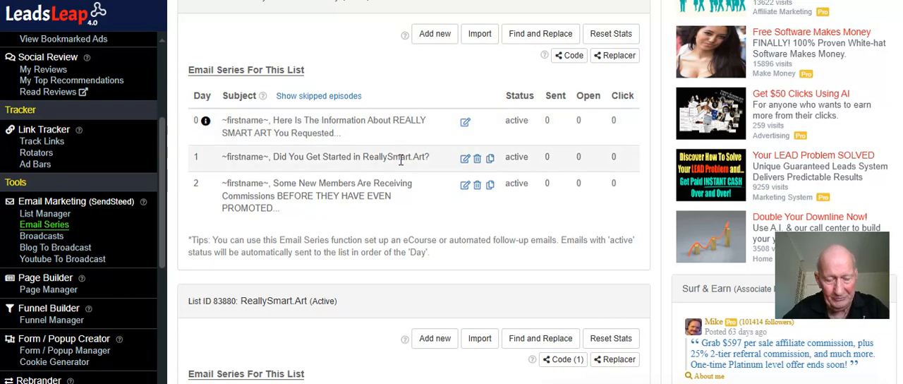
{"action": "scroll", "coordinate": [401, 160], "scroll_direction": "down", "scroll_amount": 1}
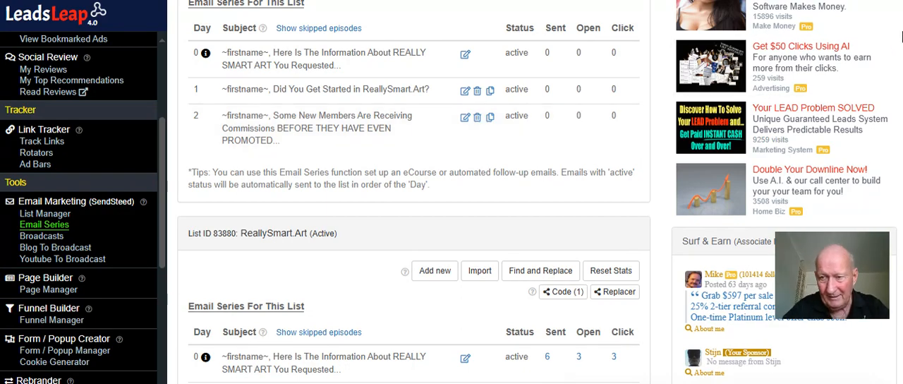
{"action": "scroll", "coordinate": [414, 192], "scroll_direction": "down", "scroll_amount": 20}
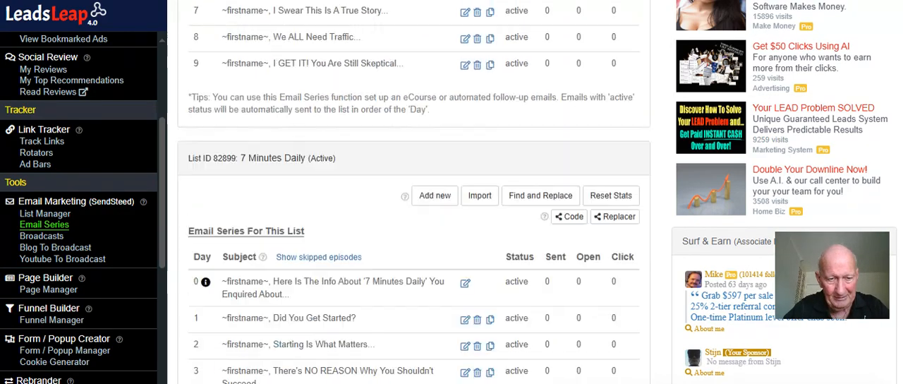
{"action": "scroll", "coordinate": [413, 192], "scroll_direction": "down", "scroll_amount": 20}
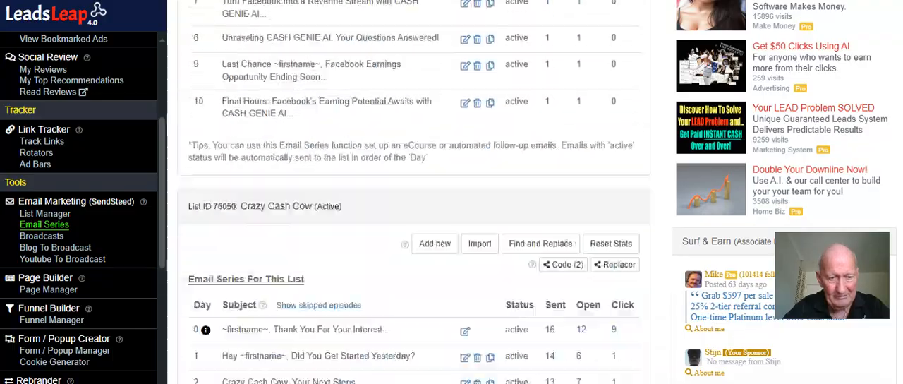
{"action": "scroll", "coordinate": [414, 192], "scroll_direction": "down", "scroll_amount": 20}
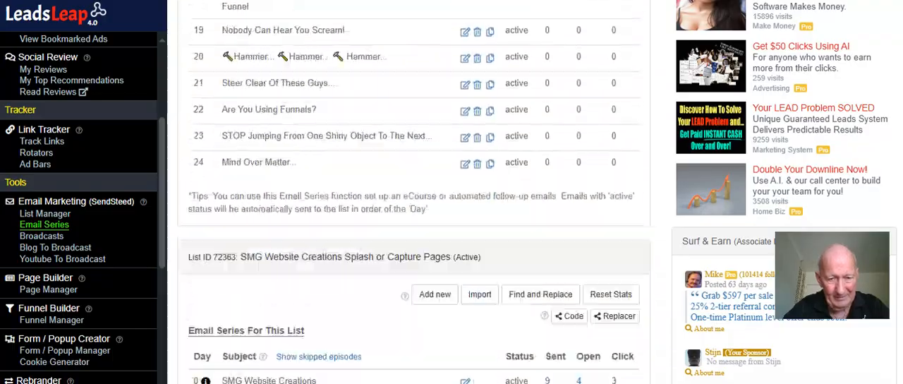
{"action": "scroll", "coordinate": [666, 100], "scroll_direction": "up", "scroll_amount": 20}
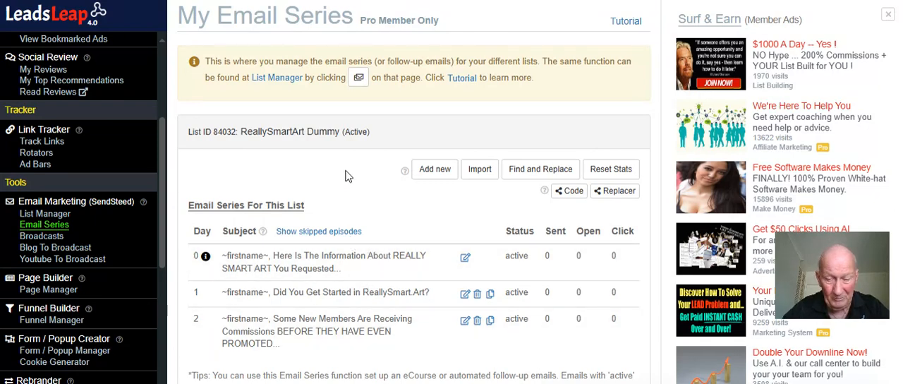
{"action": "scroll", "coordinate": [346, 176], "scroll_direction": "down", "scroll_amount": 2}
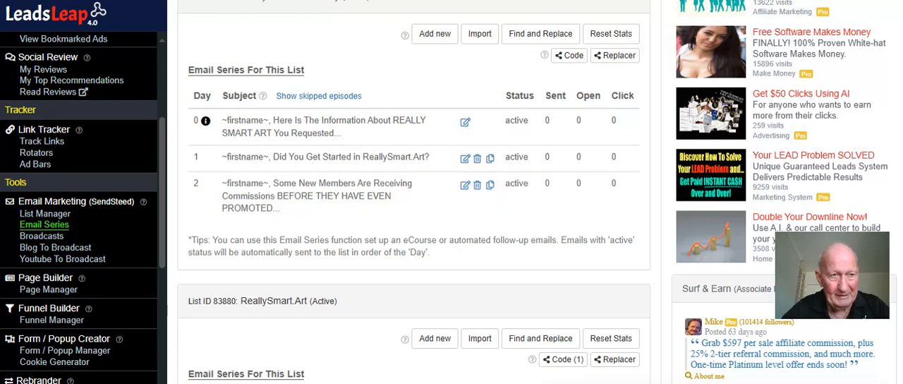
Go back to the live cloning instructions page and view its share codes and instruction video
{"action": "left_click", "coordinate": [204, 0]}
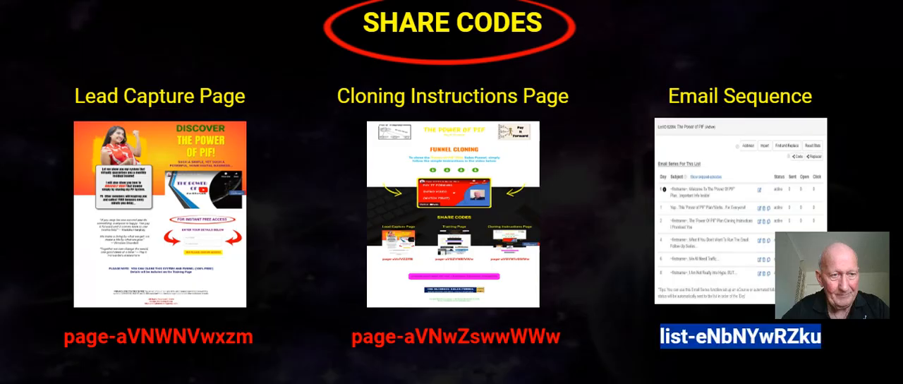
{"action": "scroll", "coordinate": [201, 150], "scroll_direction": "up", "scroll_amount": 5}
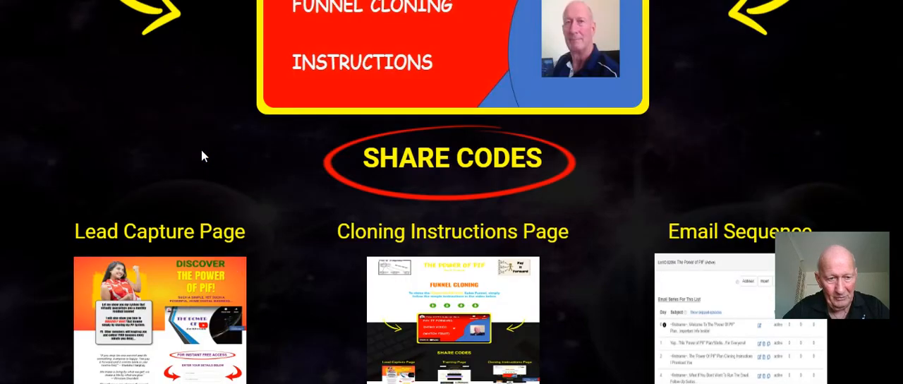